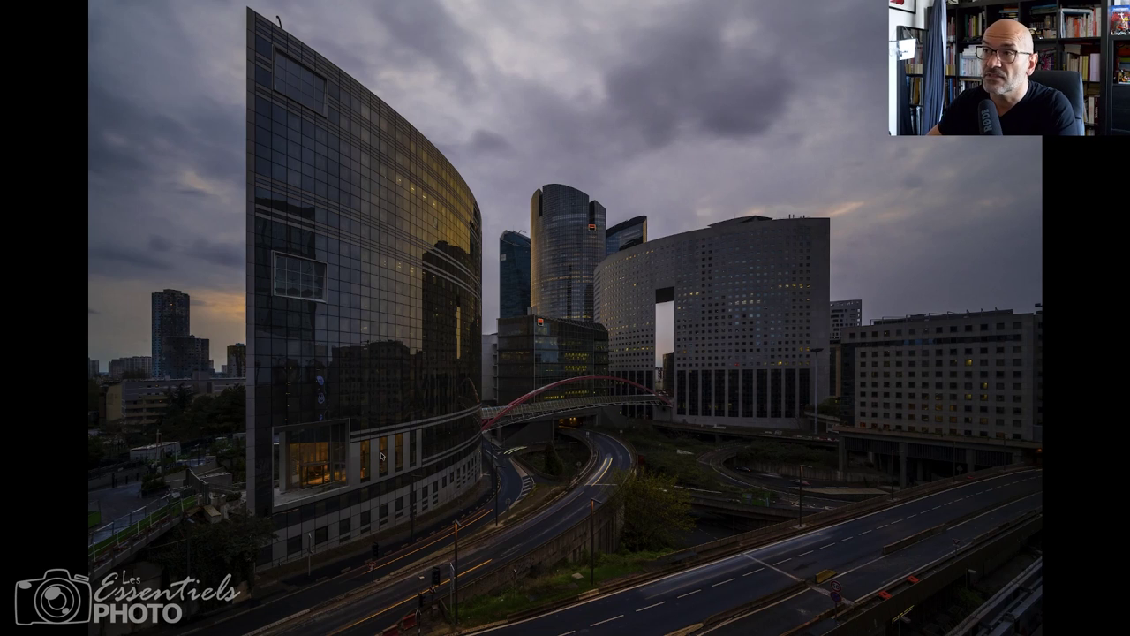
Compare the dark exposure with a brighter one in full-screen preview, and return to the thumbnails.
key("backslash")
key("Right")
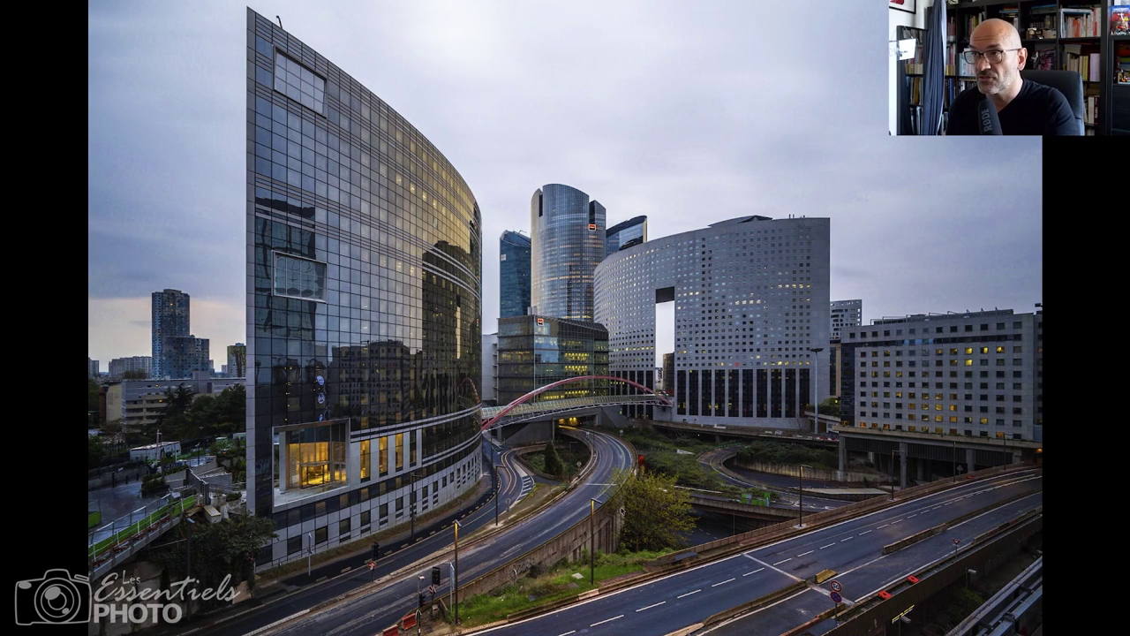
key("space")
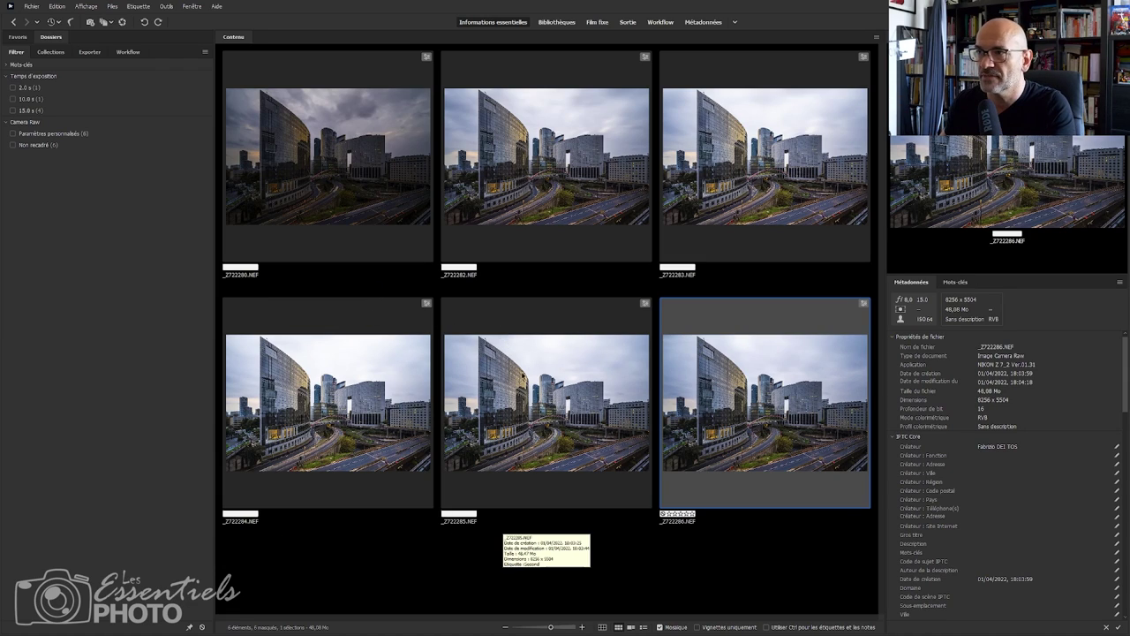
Load all six NEF photos into a single Photoshop document as layers.
left_click(490, 557)
key("ctrl+a")
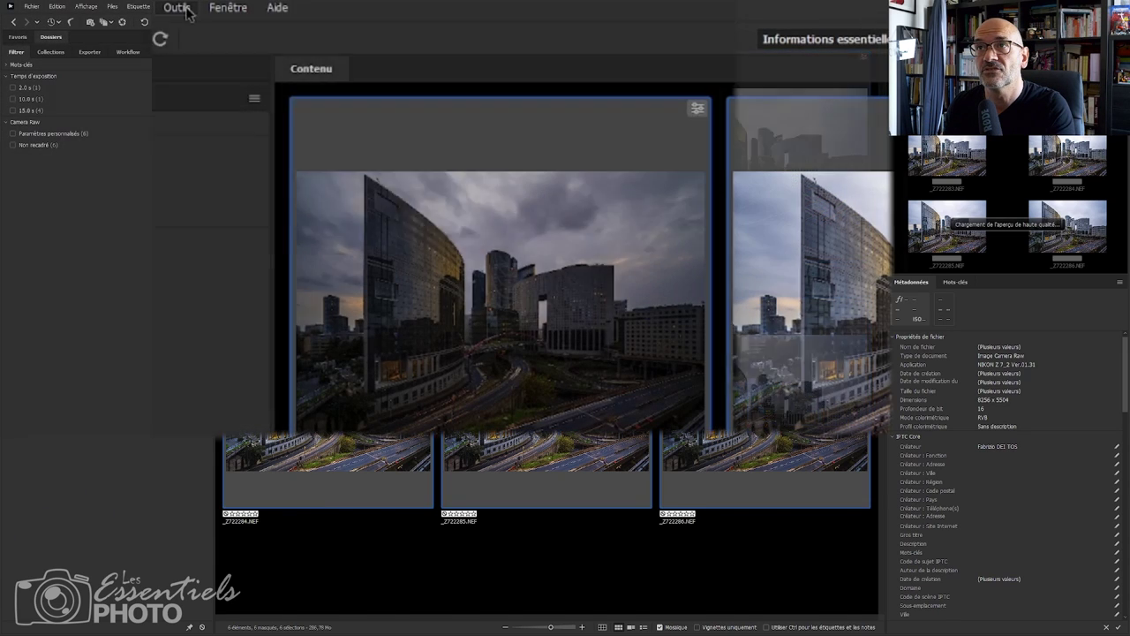
left_click(169, 7)
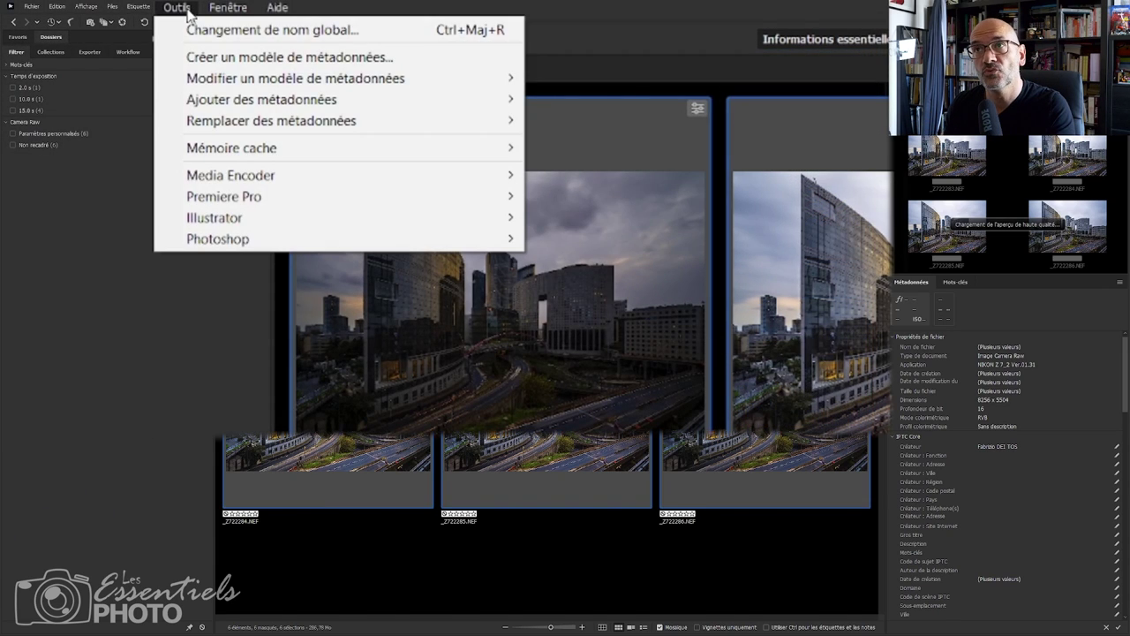
mouse_move(216, 240)
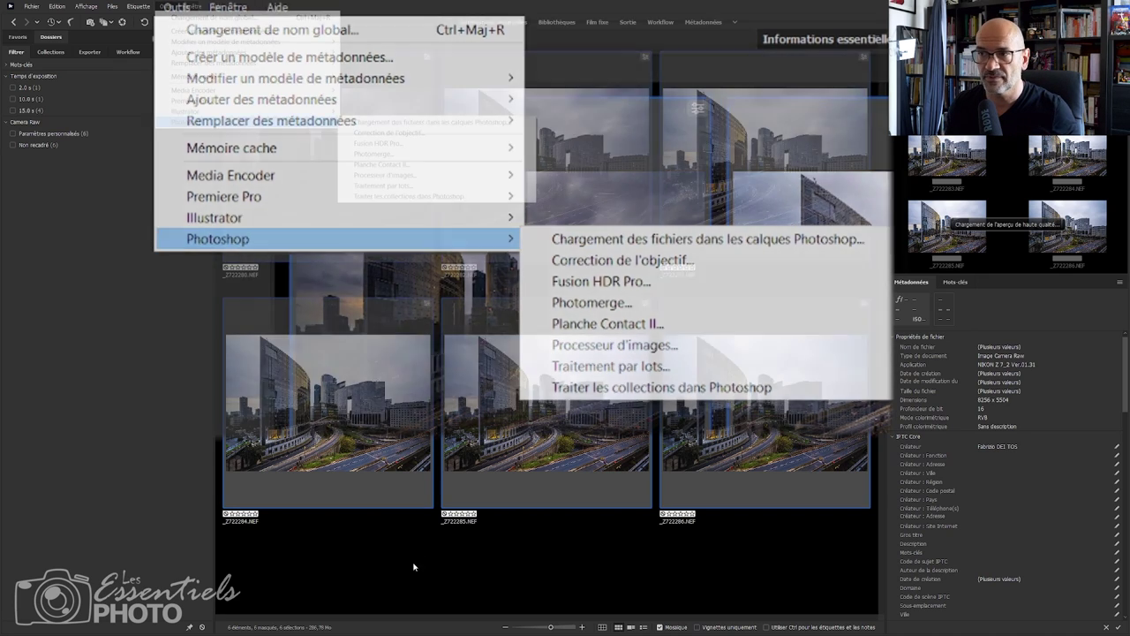
left_click(411, 573)
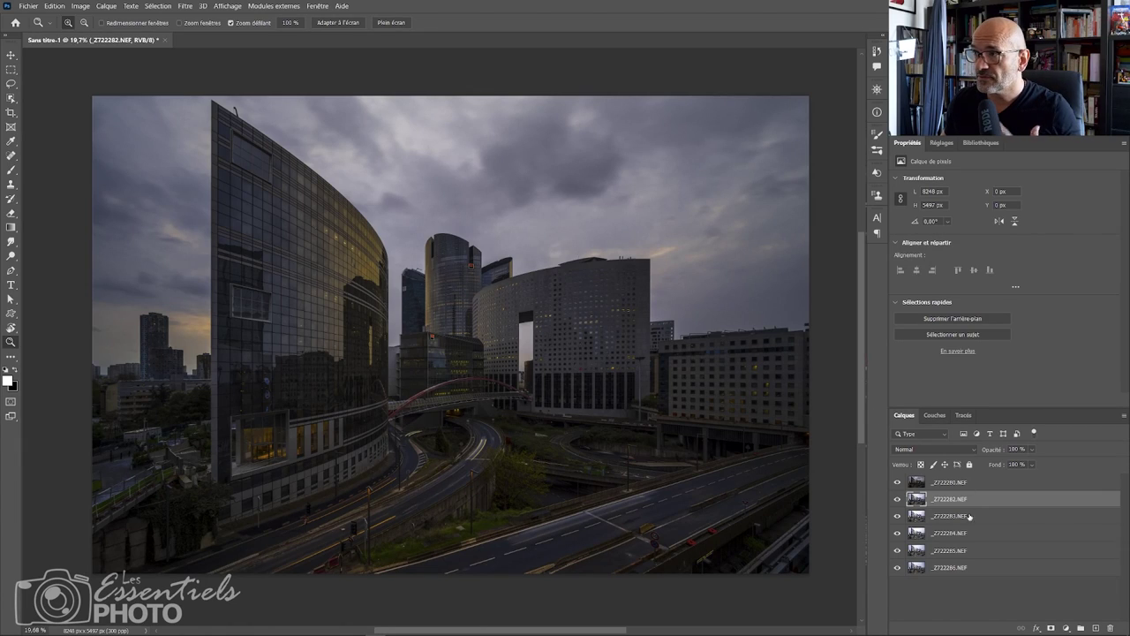
Compare the stacked exposures by hiding the upper photo layers one after another, and restore their visibility.
left_click(958, 481)
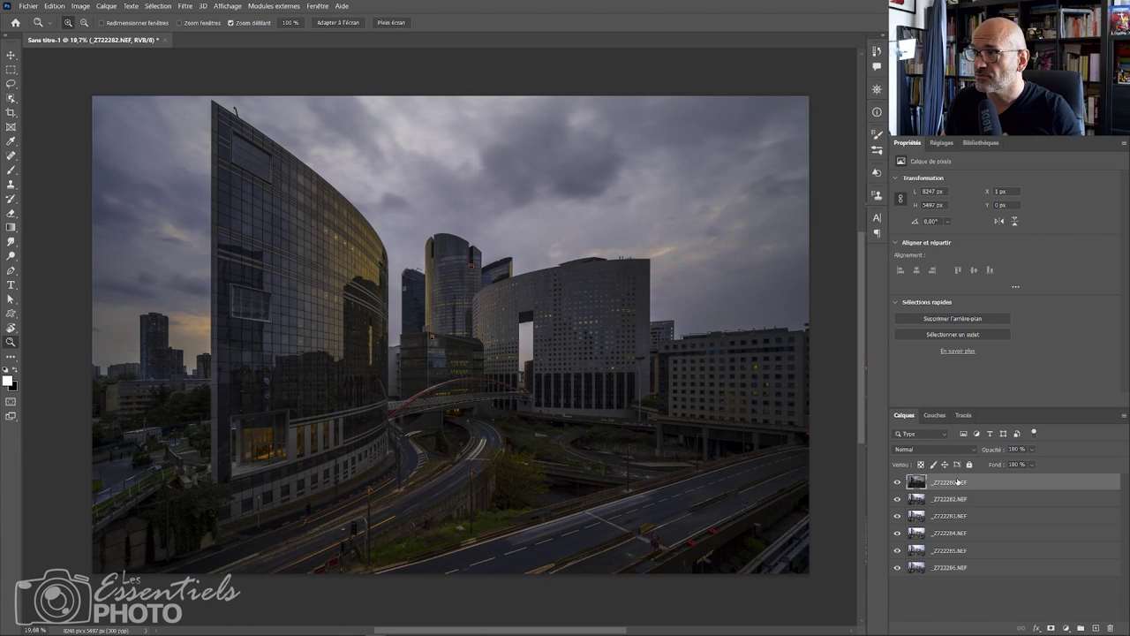
left_click(897, 482)
left_click(897, 482)
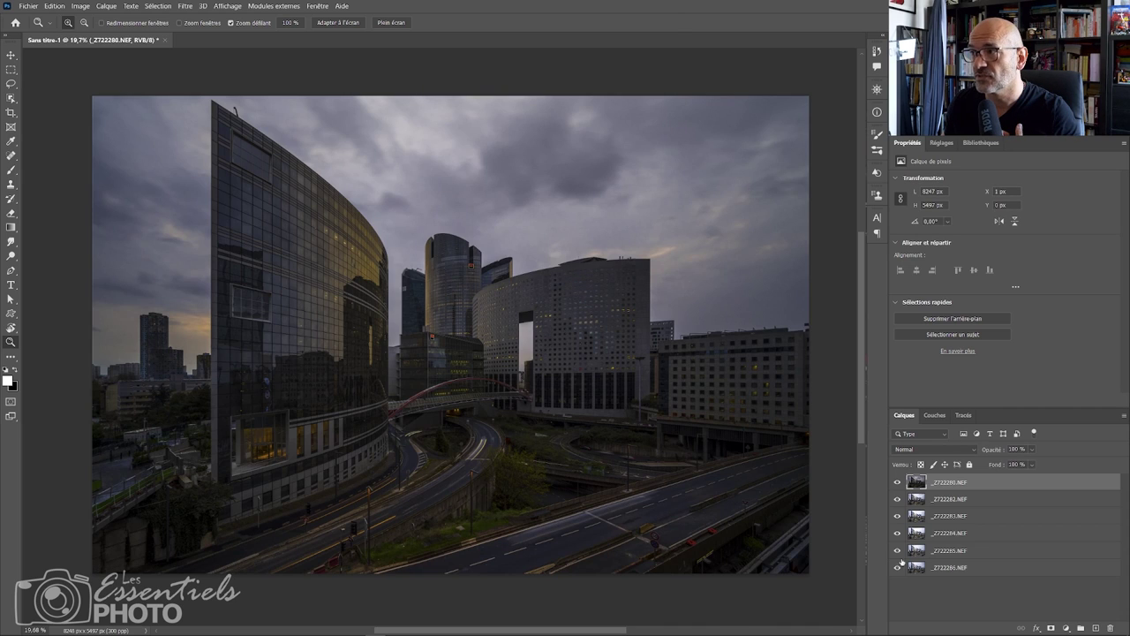
left_click(897, 499)
left_click(898, 515)
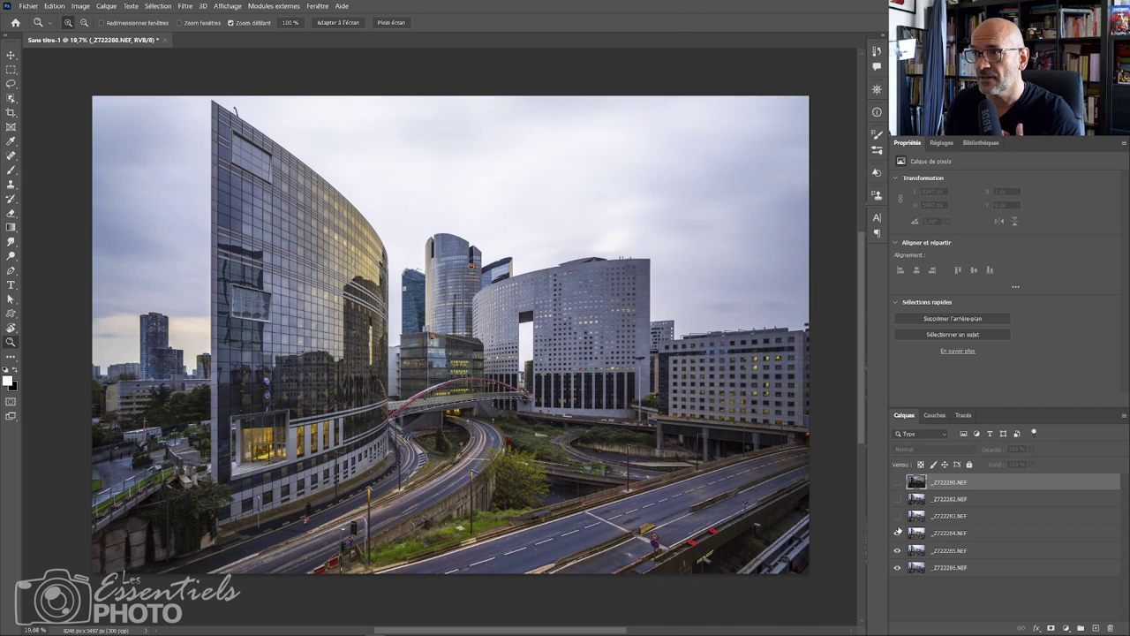
left_click(897, 532)
left_click(897, 533)
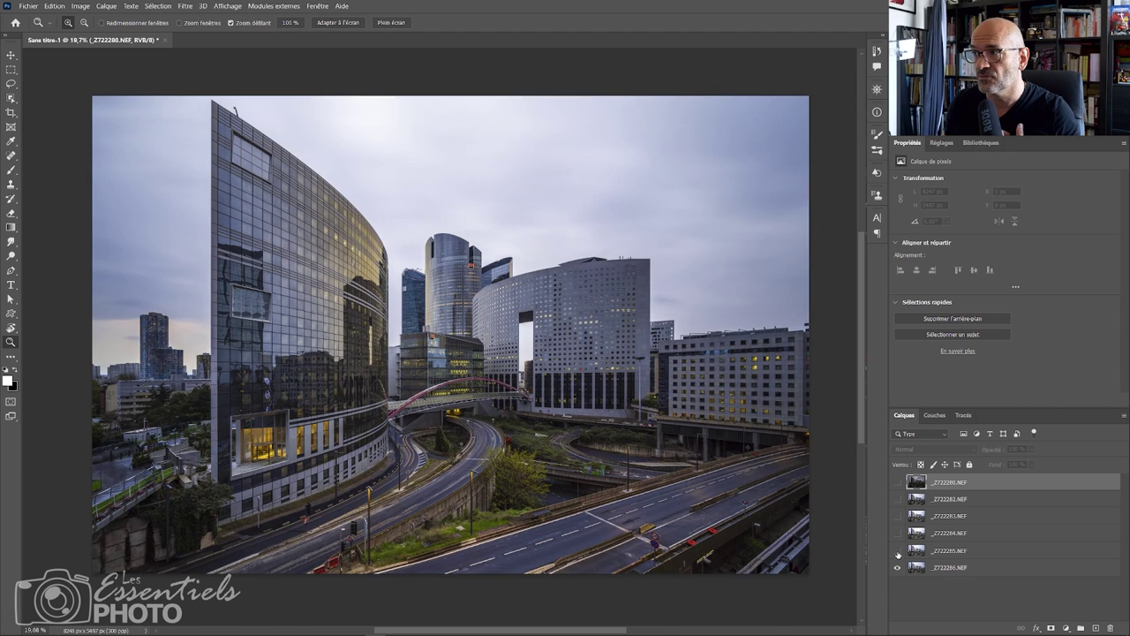
left_click(897, 515)
left_click(897, 499)
left_click(897, 482)
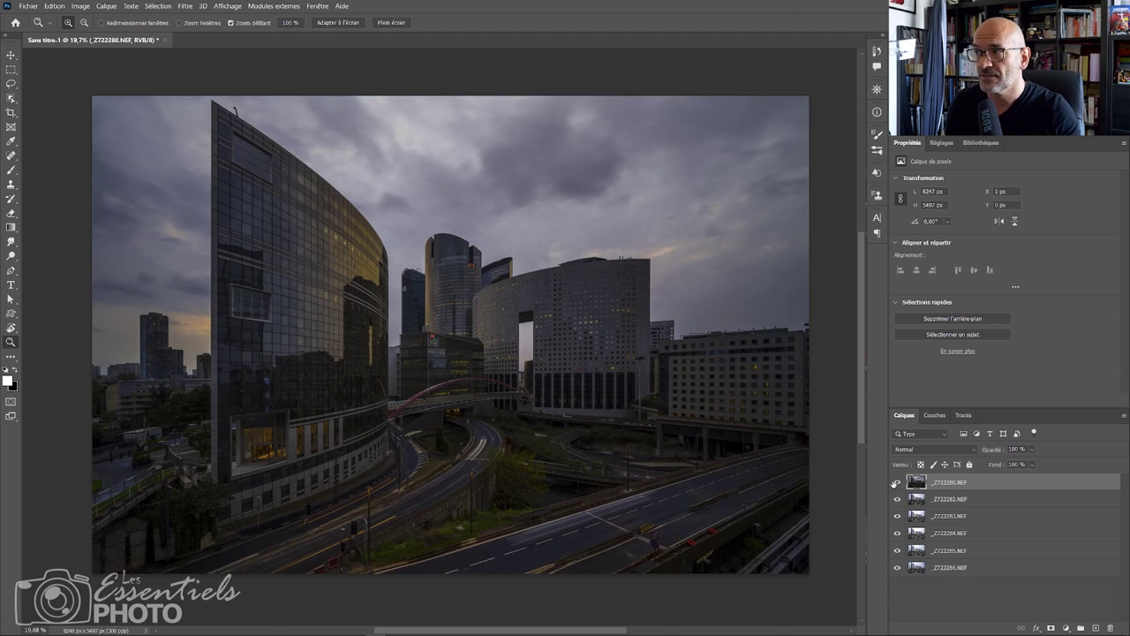
Select all six photo layers and review the Auto-Align Layers projection options without applying them.
left_click(996, 572, "shift")
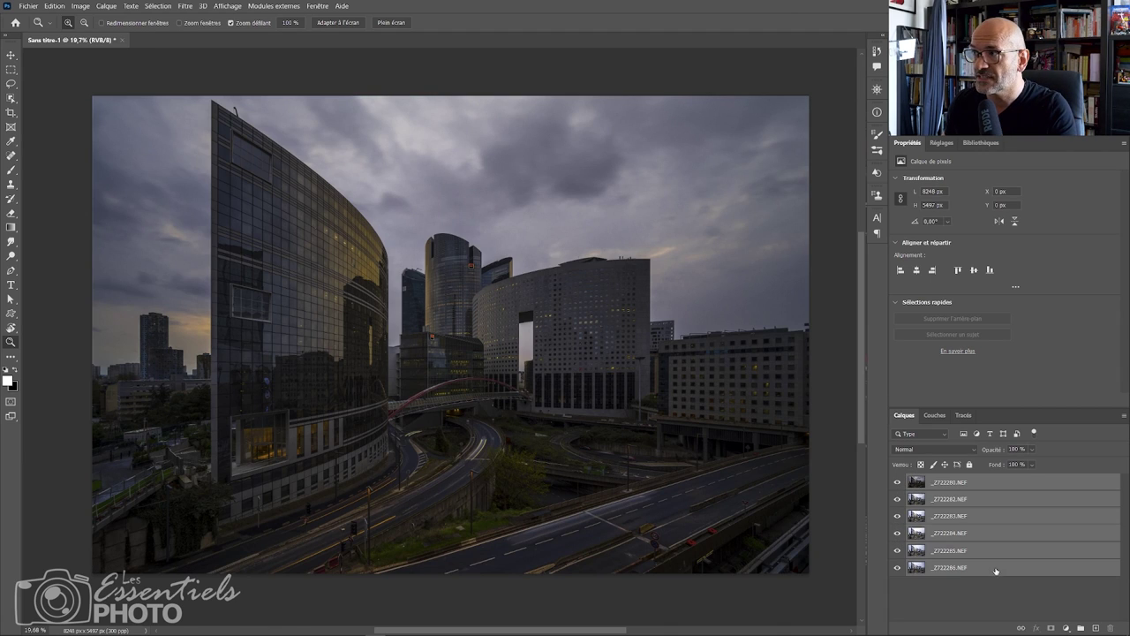
left_click(971, 483)
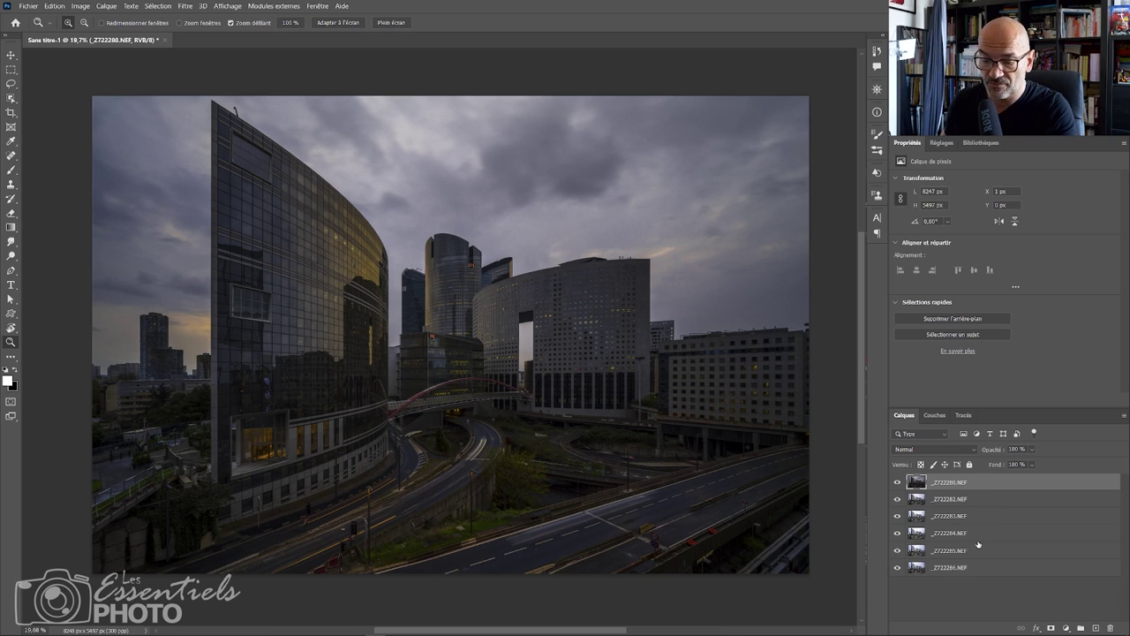
left_click(973, 573, "shift")
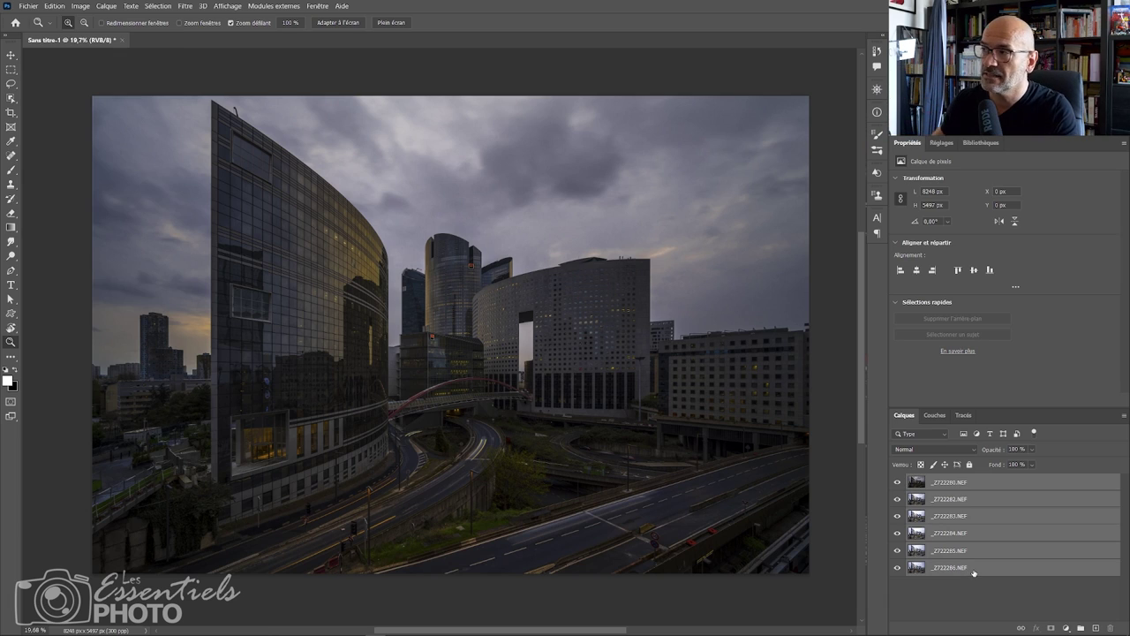
left_click(54, 5)
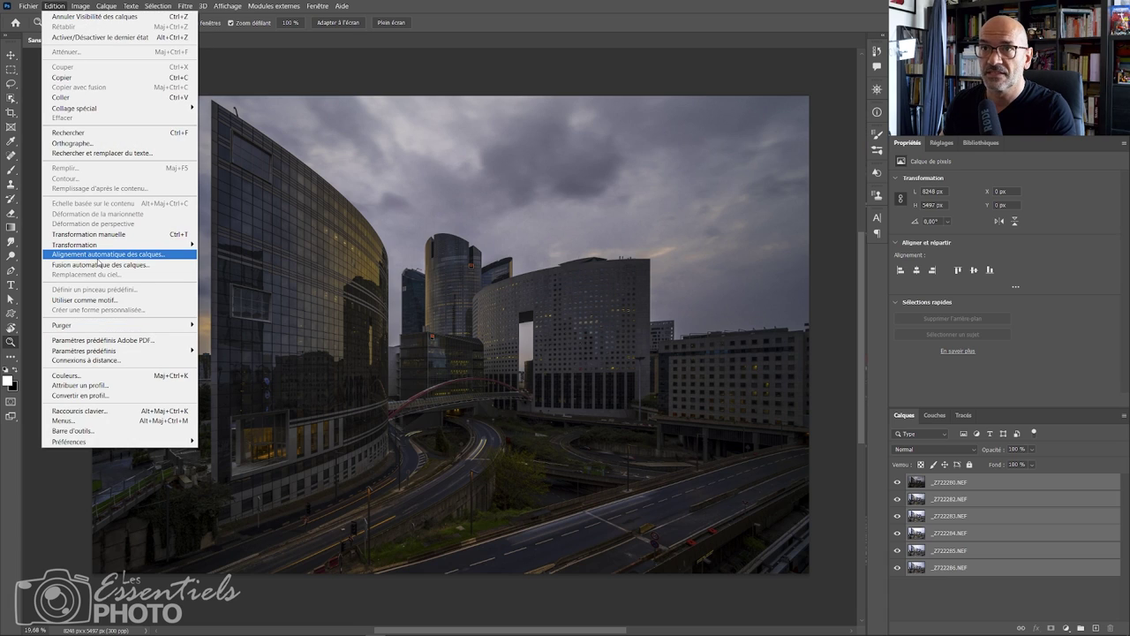
left_click(106, 254)
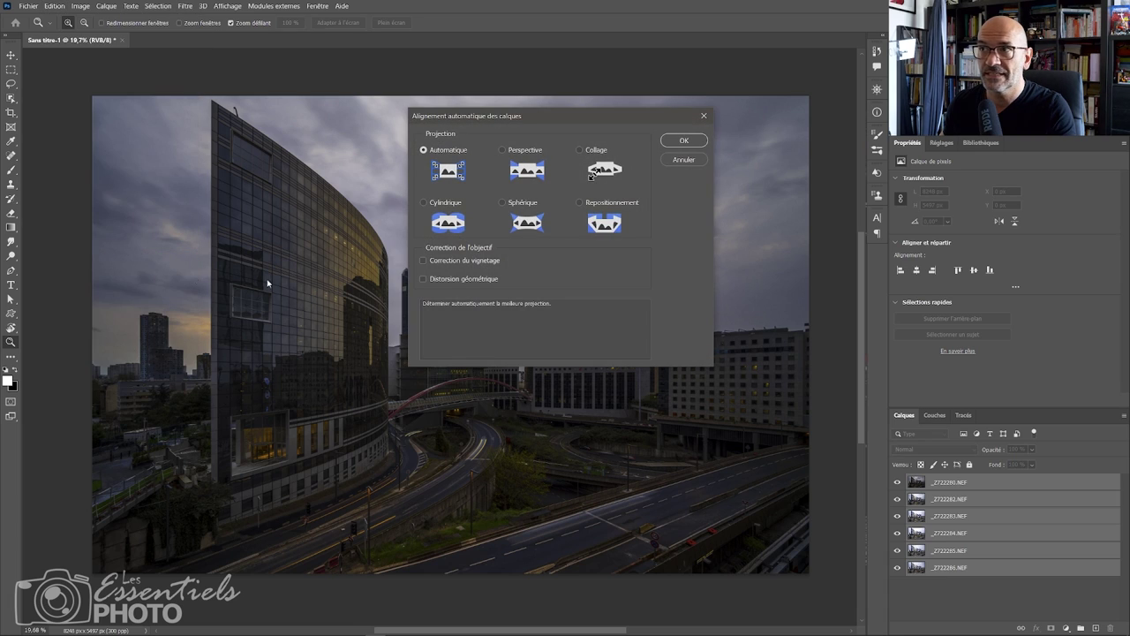
left_click(686, 160)
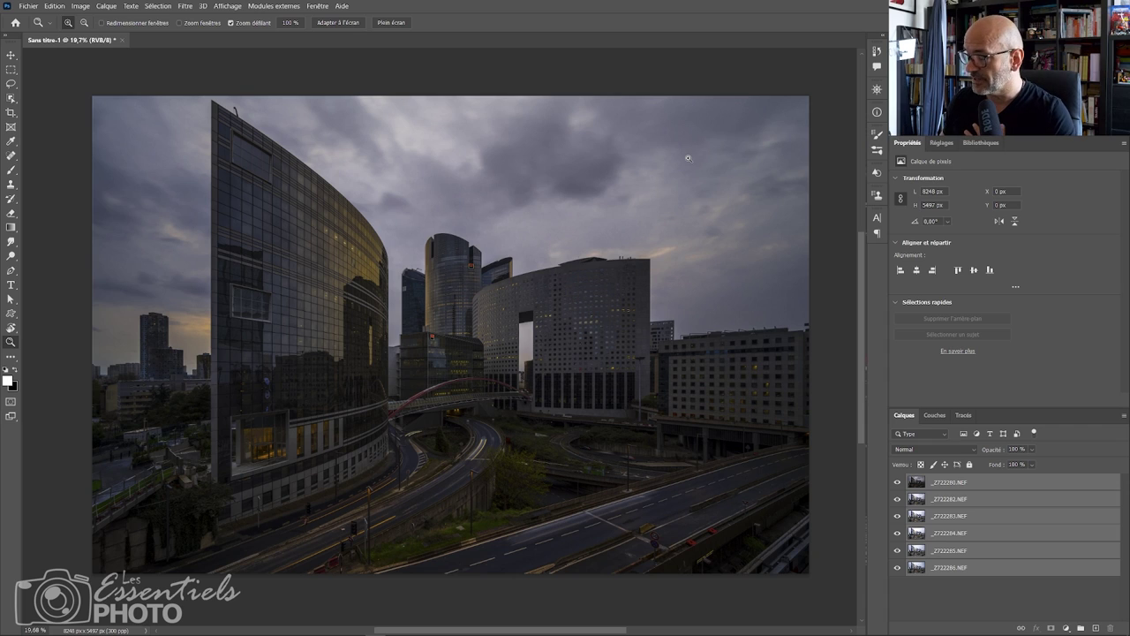
Compare the dark top exposure with the brighter photo beneath it, and inspect the bridge, roads and buildings up close.
left_click(898, 482)
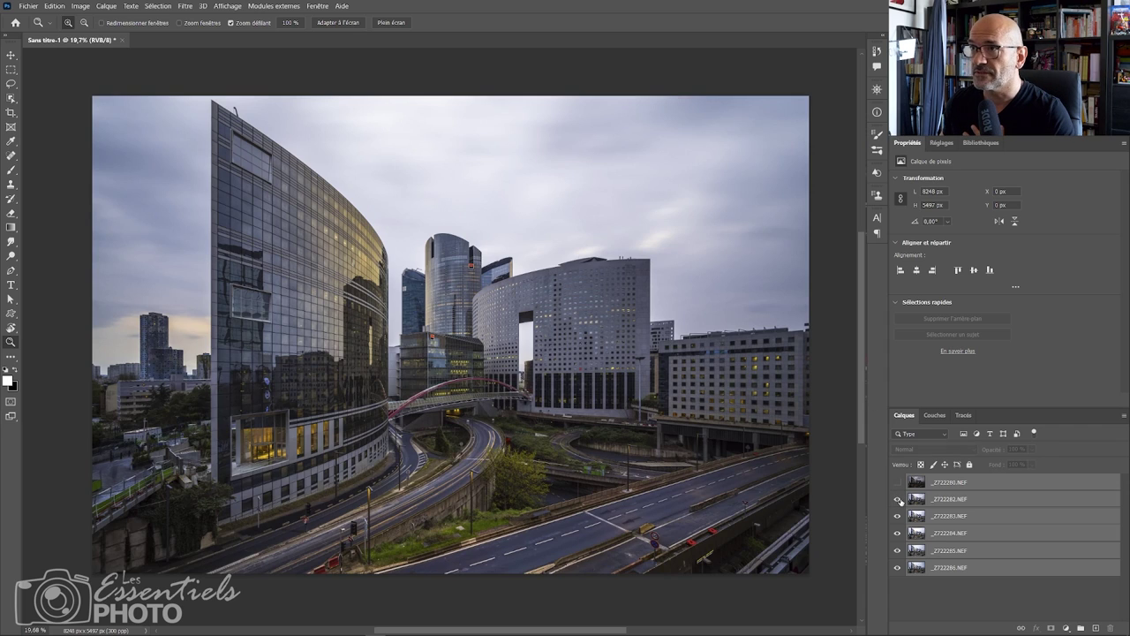
left_click(897, 482)
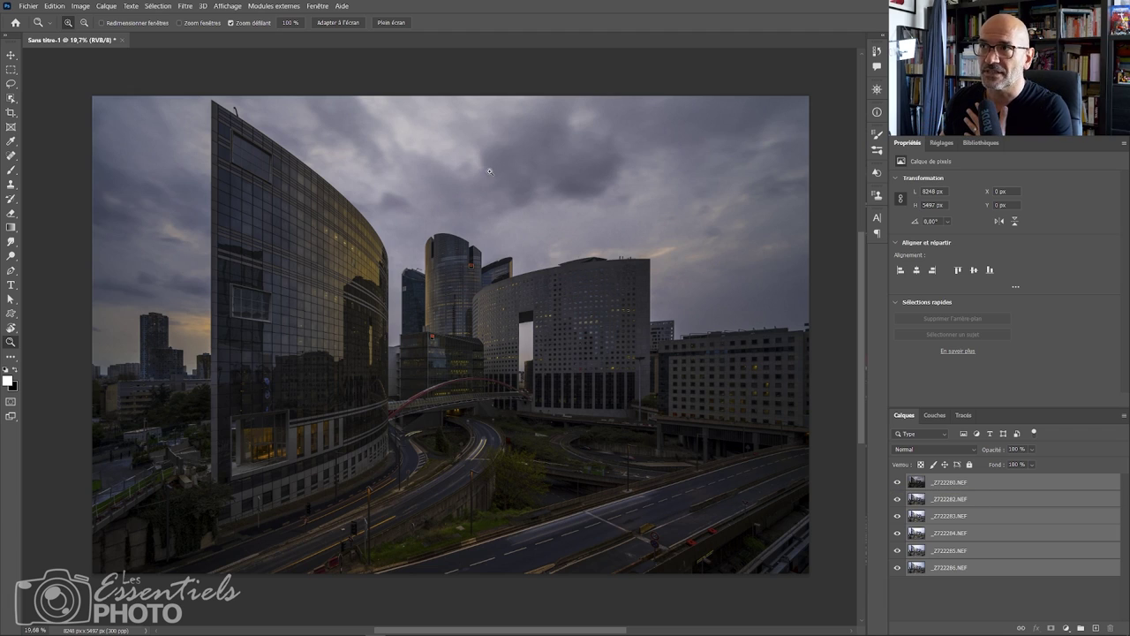
left_click(897, 482)
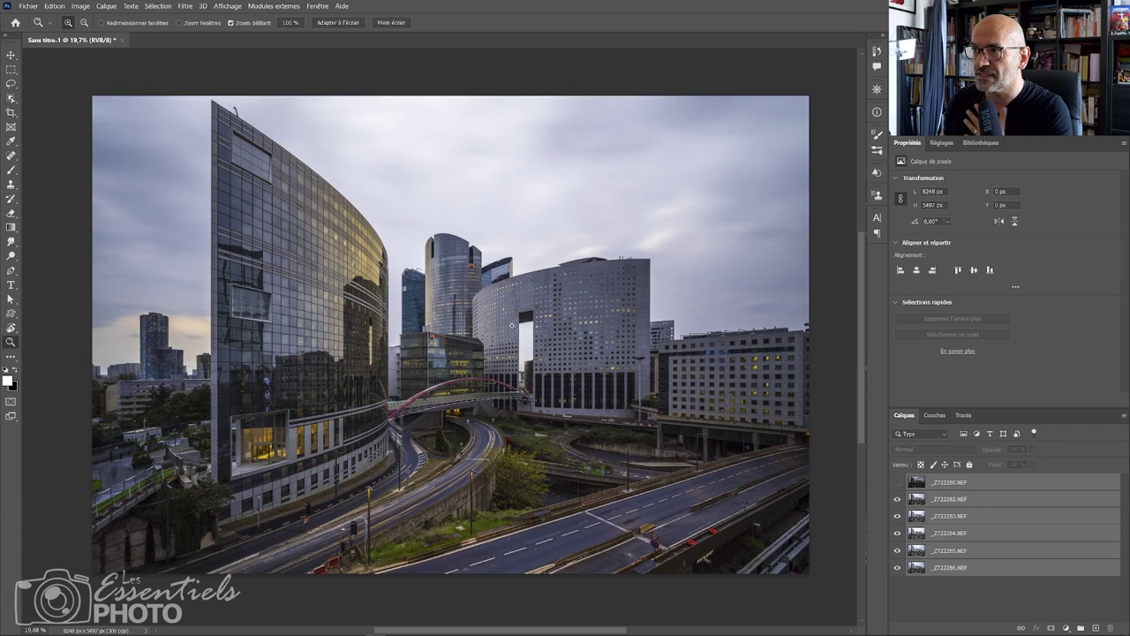
left_click_drag(448, 368, 466, 363)
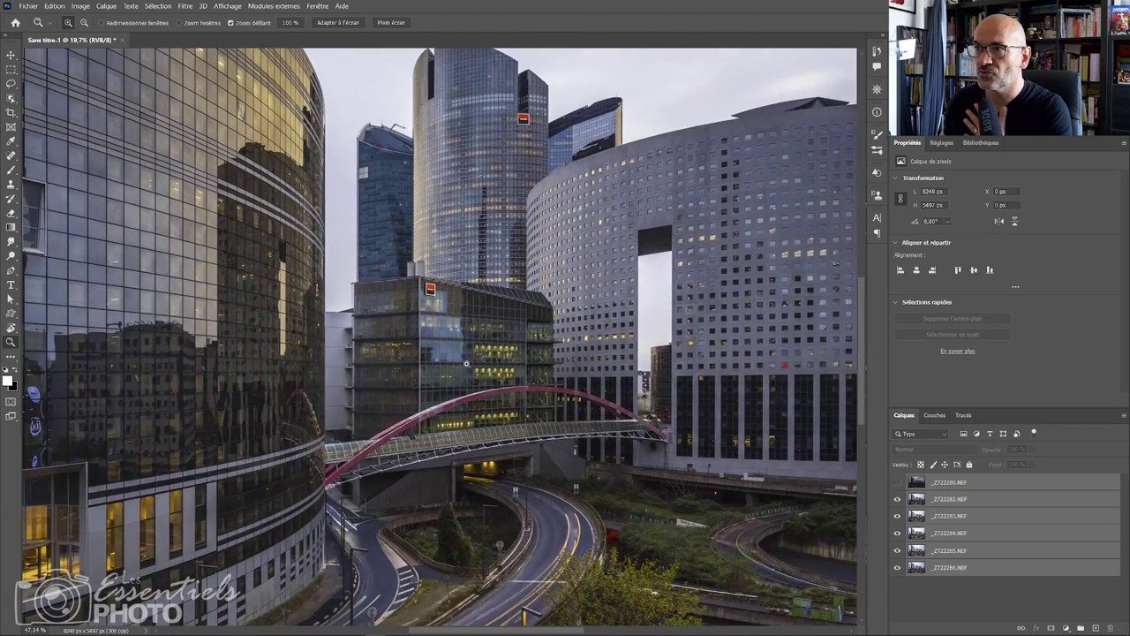
left_click_drag(560, 421, 450, 253)
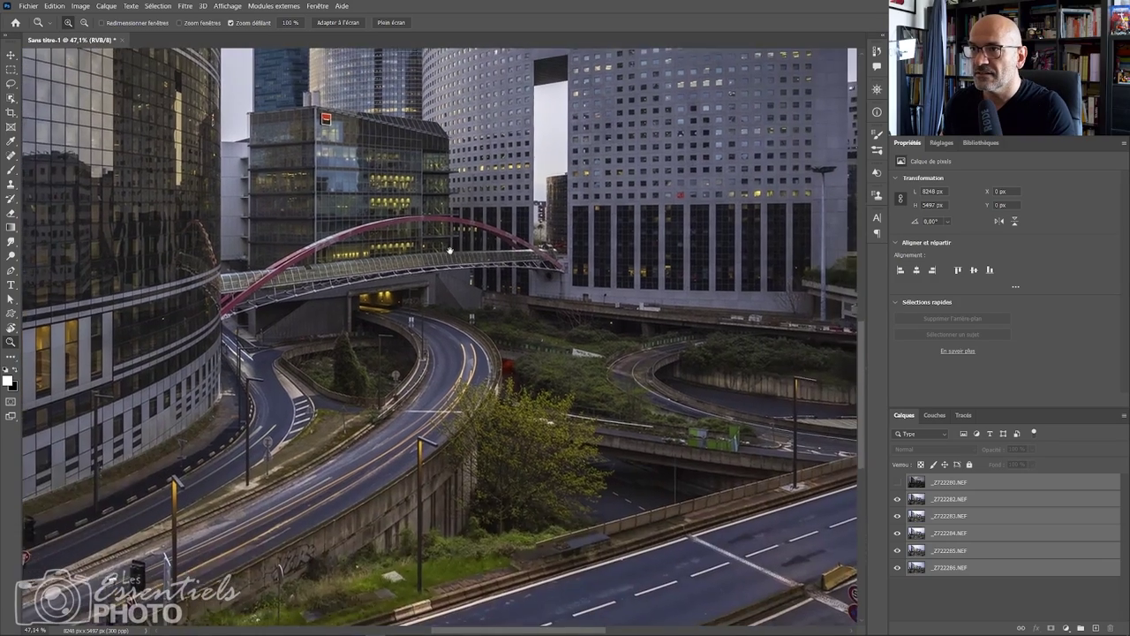
left_click_drag(633, 527, 689, 601)
left_click_drag(455, 388, 530, 353)
left_click_drag(611, 363, 539, 399)
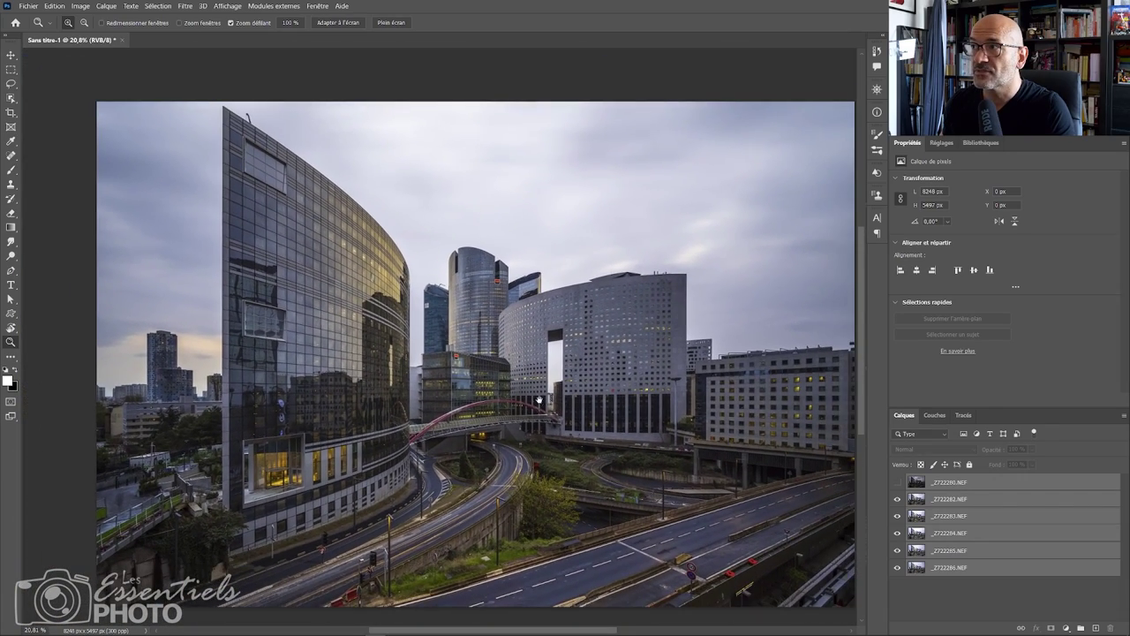
Compare the sky of the top two exposures, leaving the dark top layer _Z722280.NEF visible and selected.
left_click(896, 483)
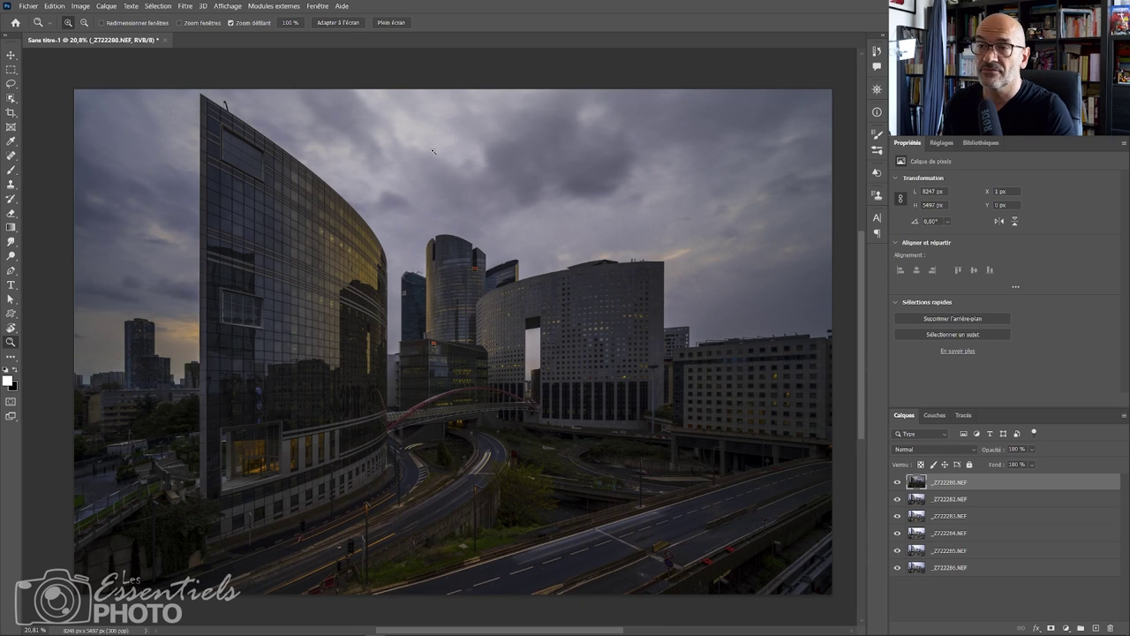
left_click(898, 483)
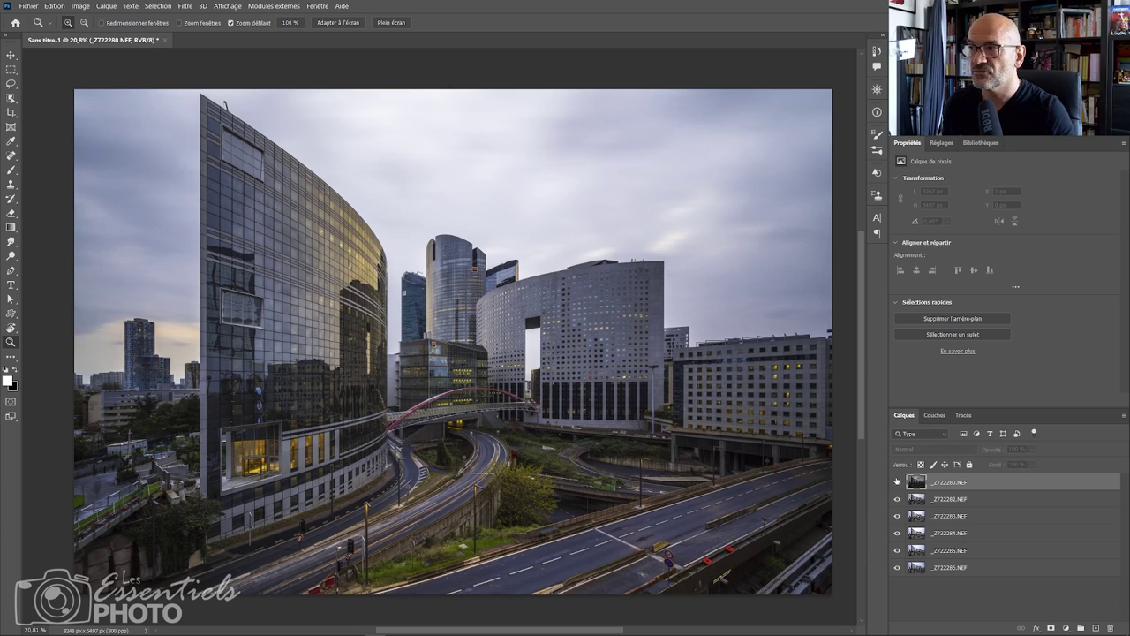
left_click(959, 505)
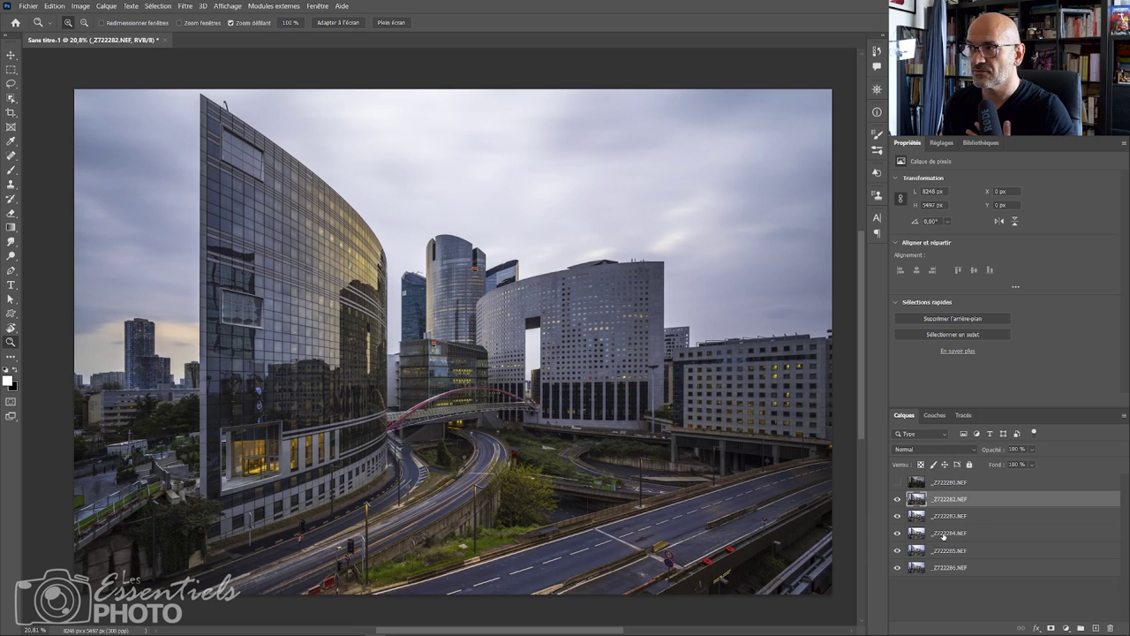
left_click(897, 483)
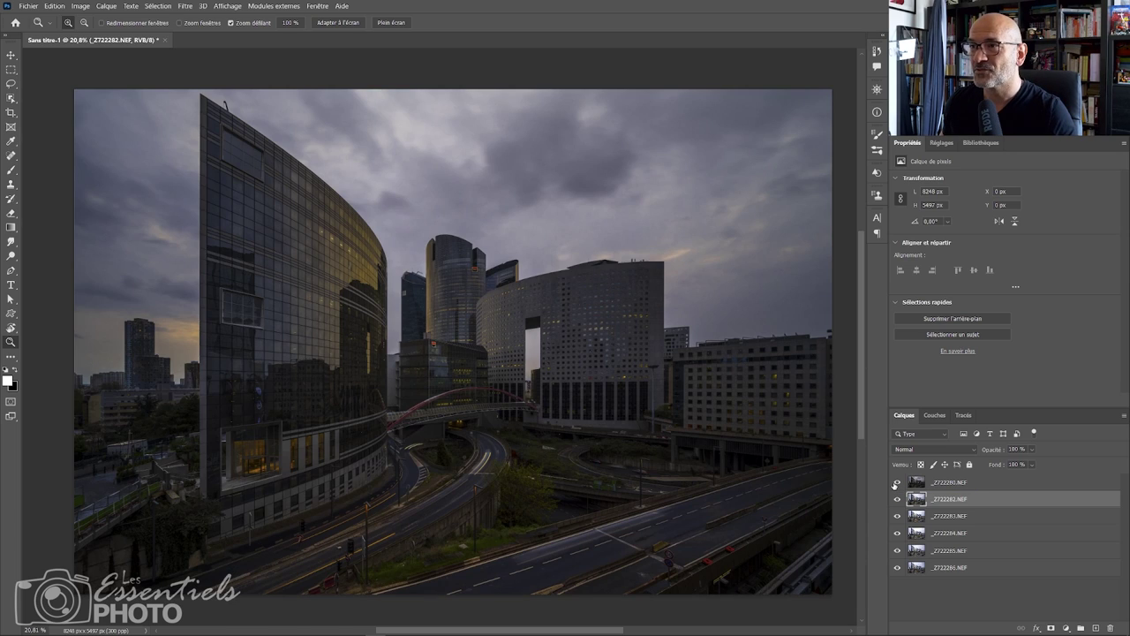
left_click(949, 487)
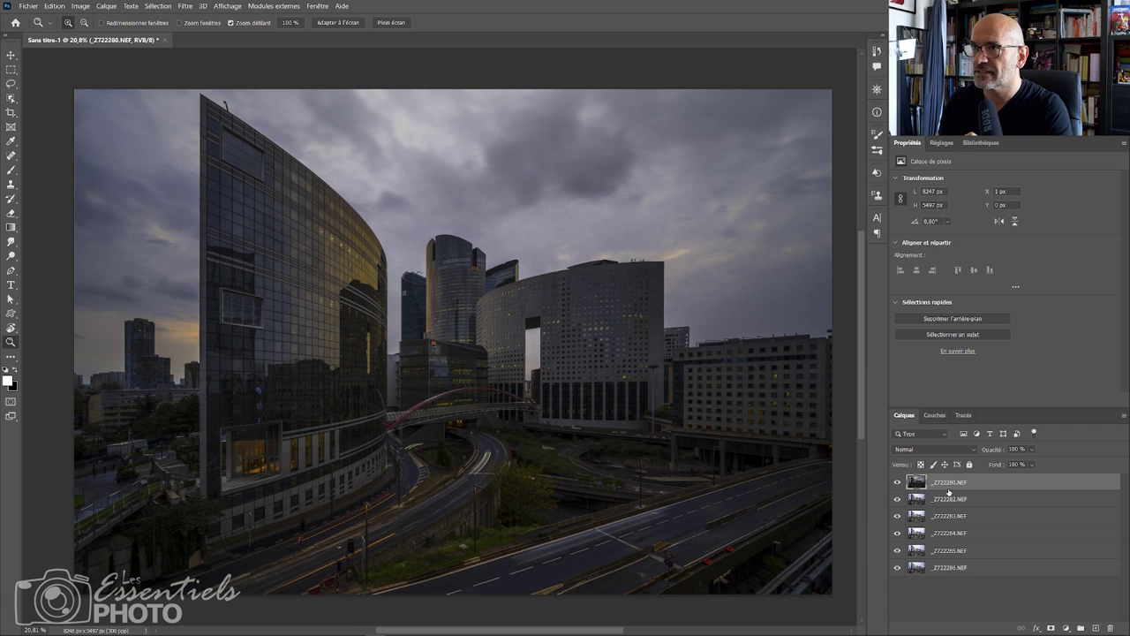
Check the image's colour channels and compare the whole picture with and without the dark top layer.
key("ctrl+minus")
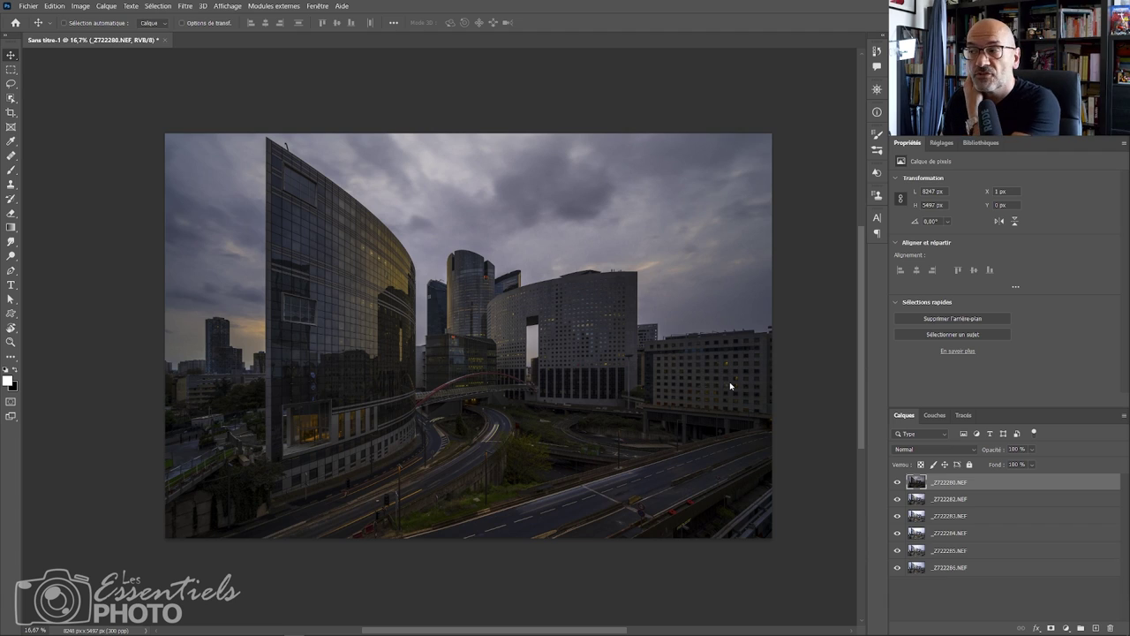
left_click(934, 415)
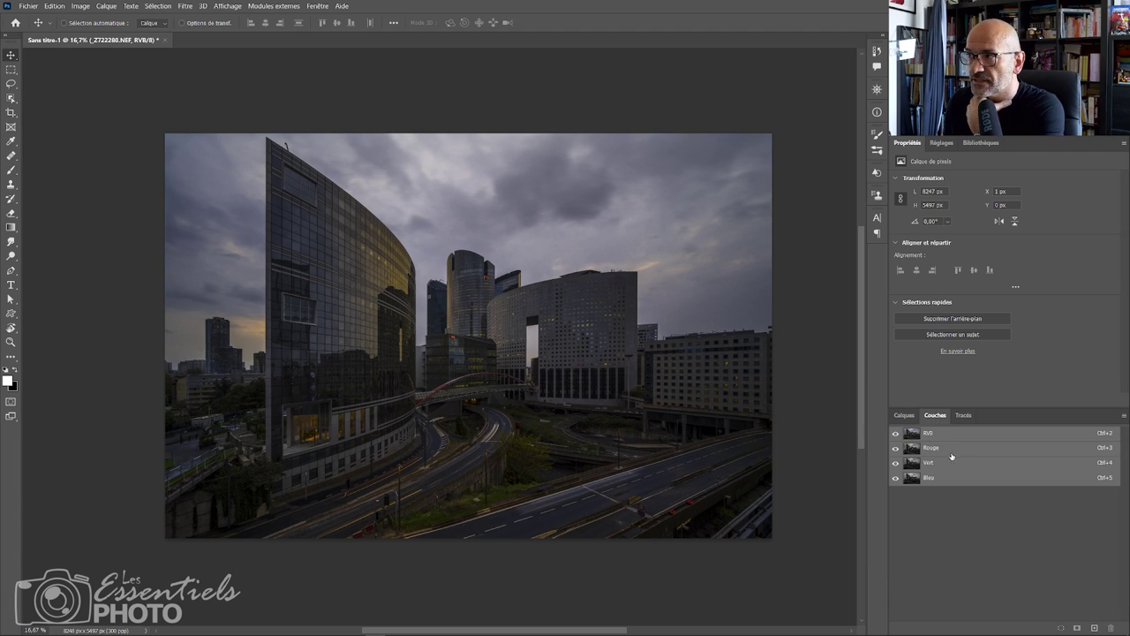
left_click(905, 416)
left_click(898, 483)
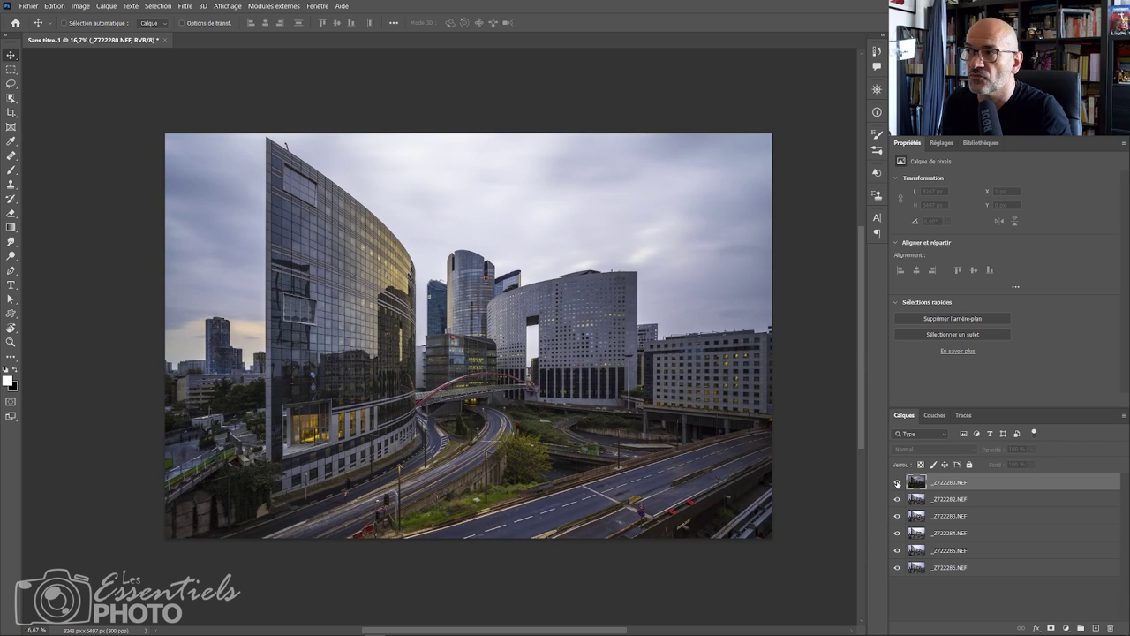
left_click(897, 482)
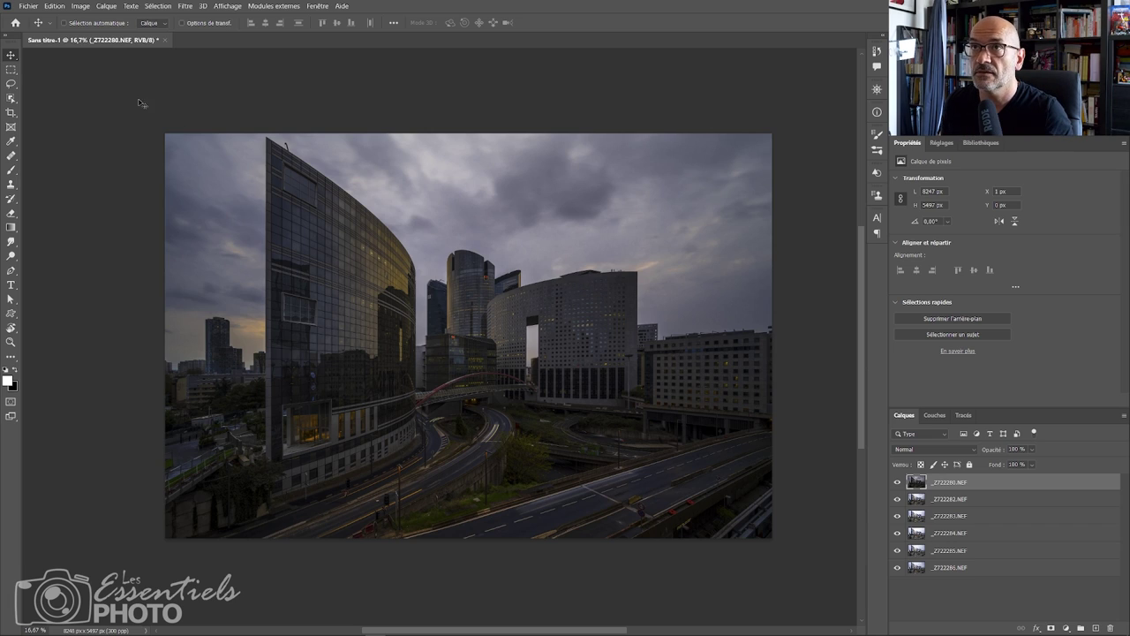
Replace the sky with the blue cloudy sky preset, setting the edge fade to 32 and outputting to new layers.
left_click(58, 7)
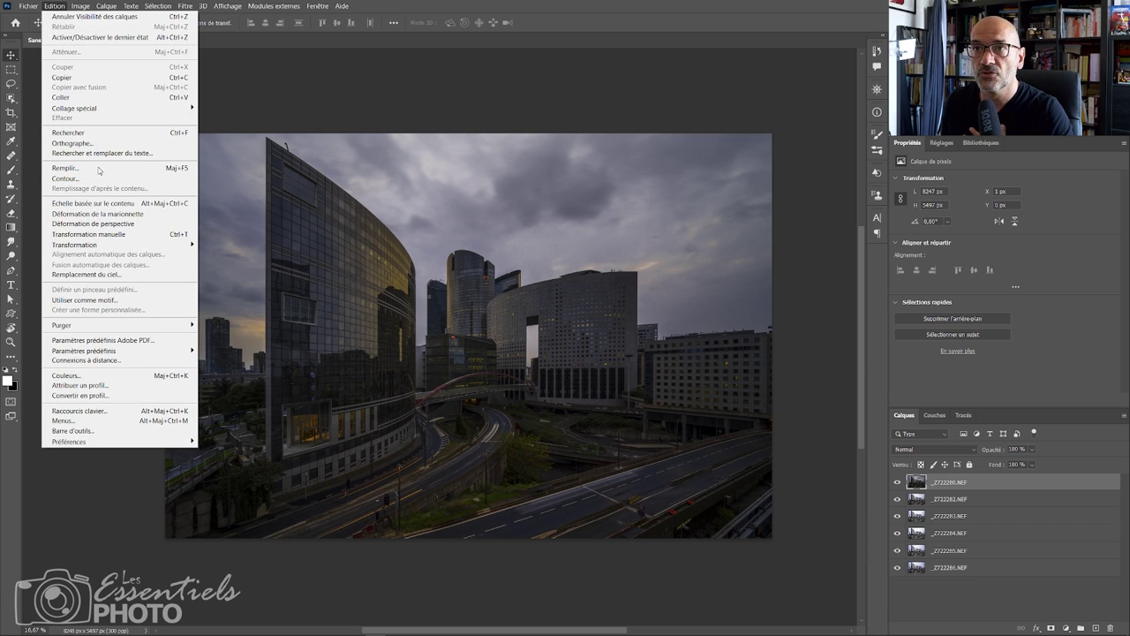
left_click(86, 275)
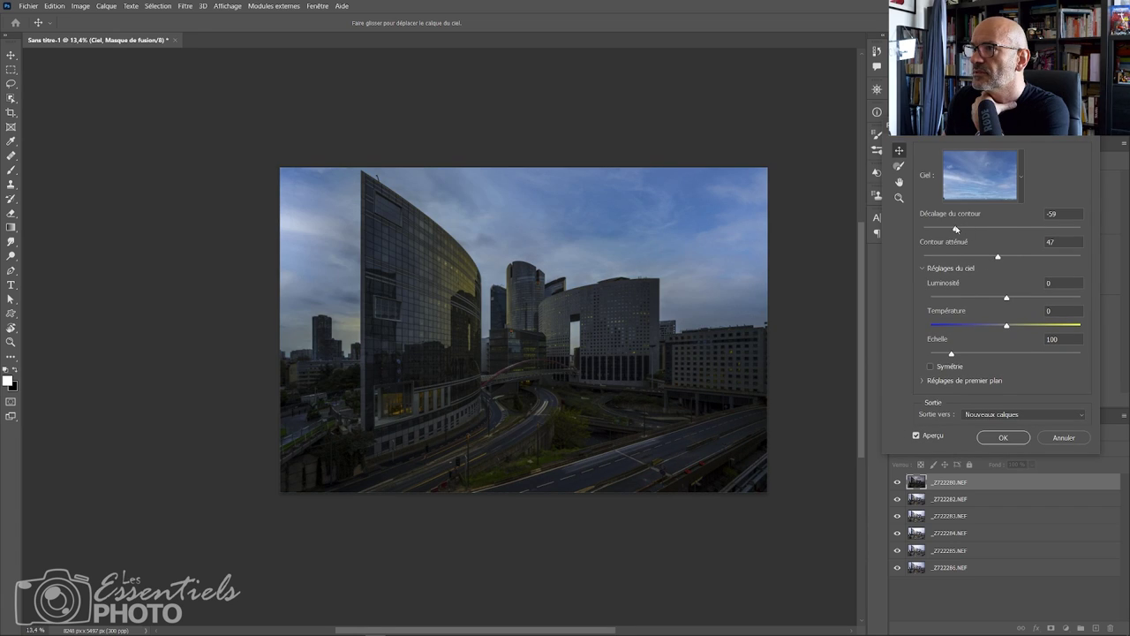
left_click_drag(955, 229, 972, 259)
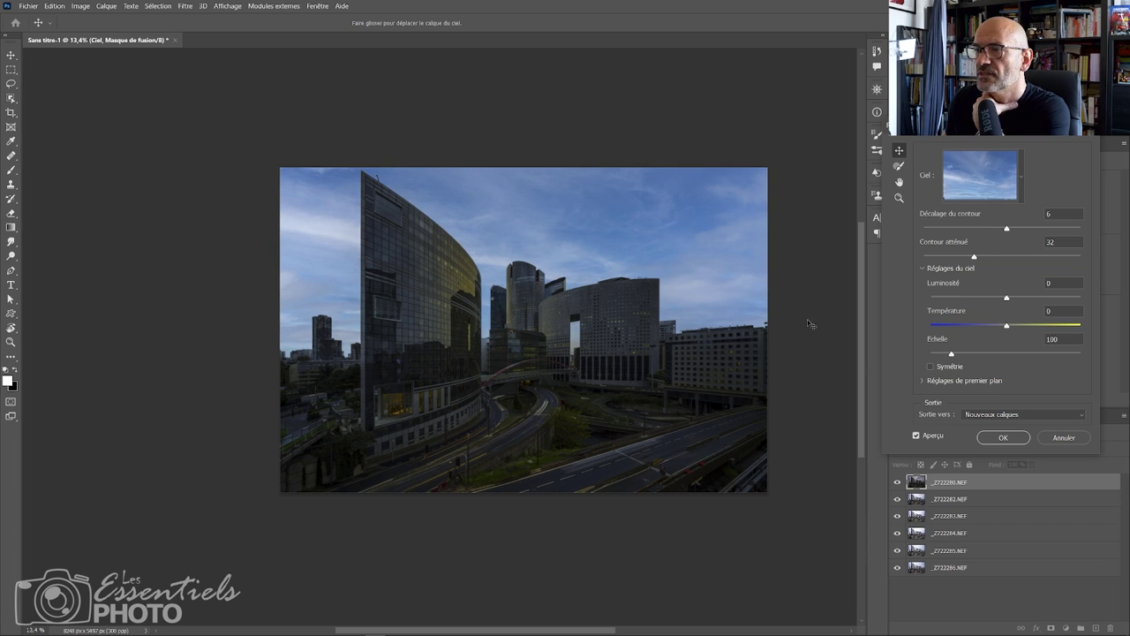
left_click(1002, 438)
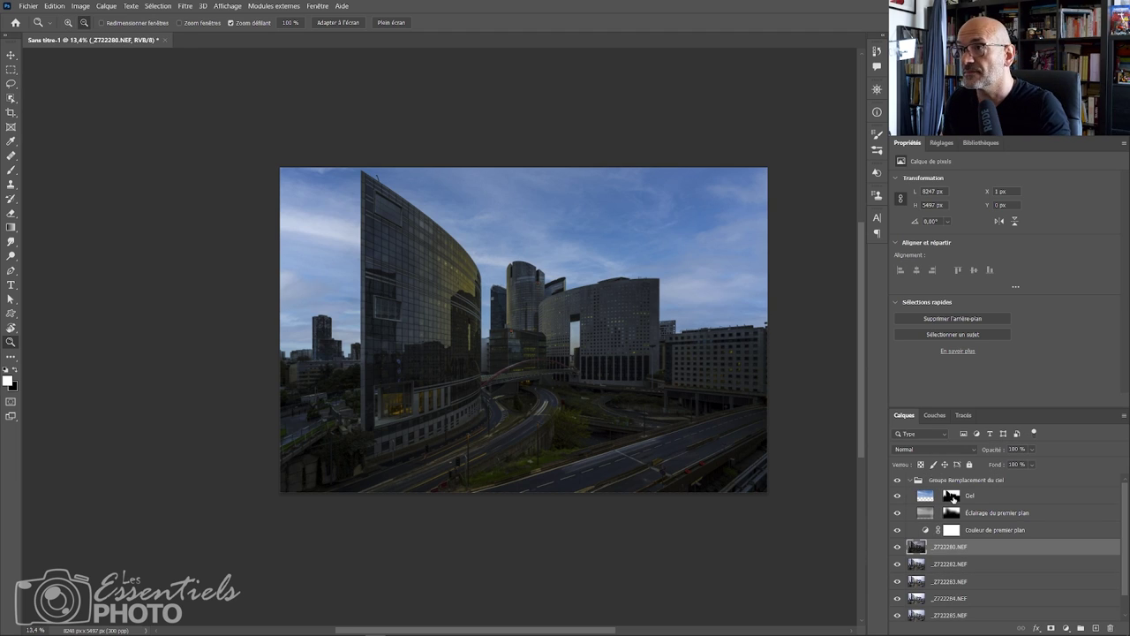
Move the Ciel layer's mask onto the _Z722280.NEF layer and delete the sky replacement group.
left_click(951, 497, "alt")
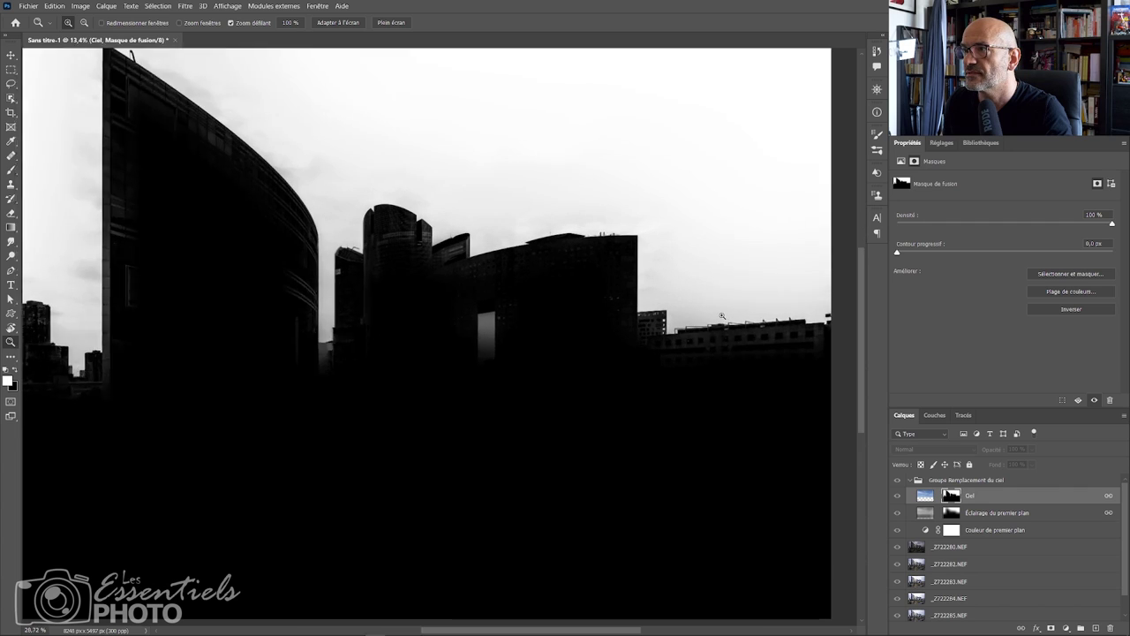
left_click_drag(675, 336, 727, 313)
key("ctrl+0")
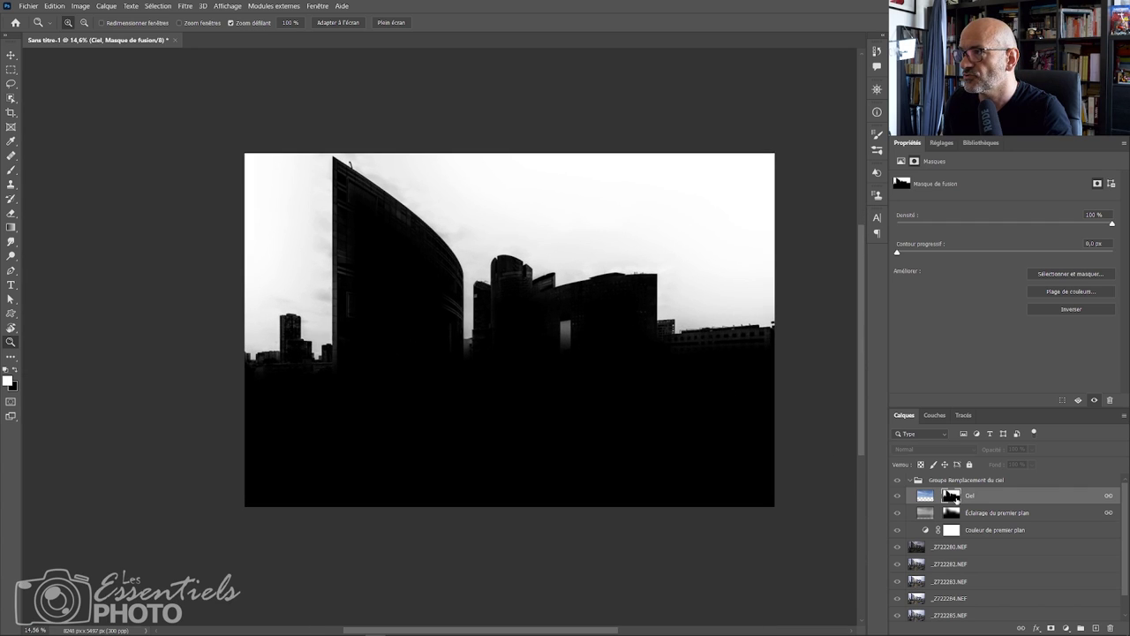
left_click_drag(952, 496, 941, 548)
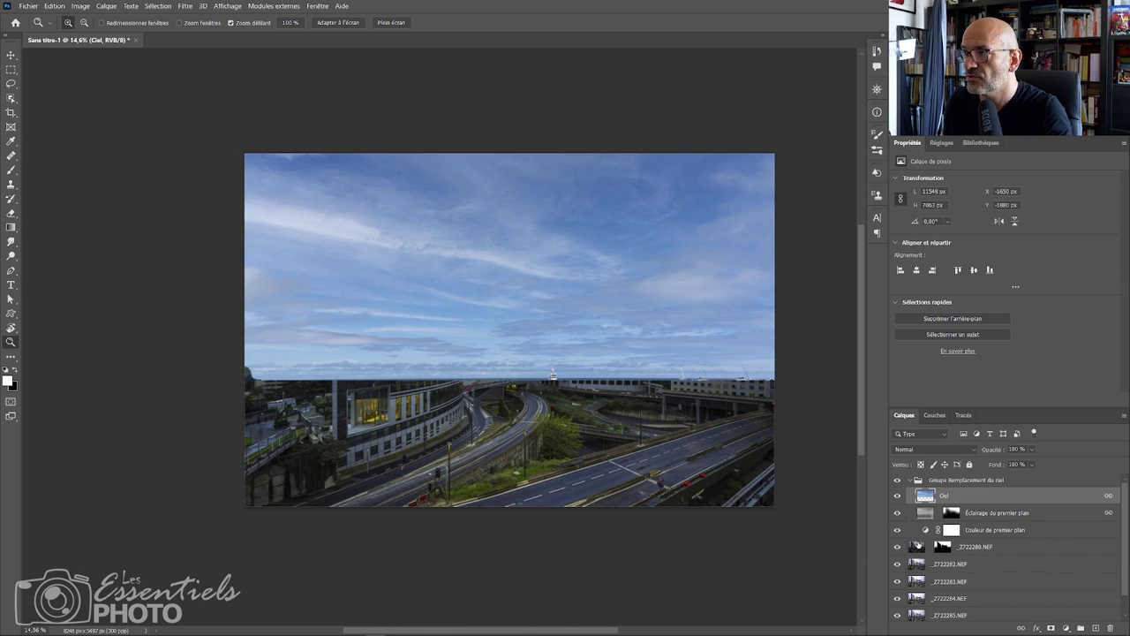
left_click(910, 481)
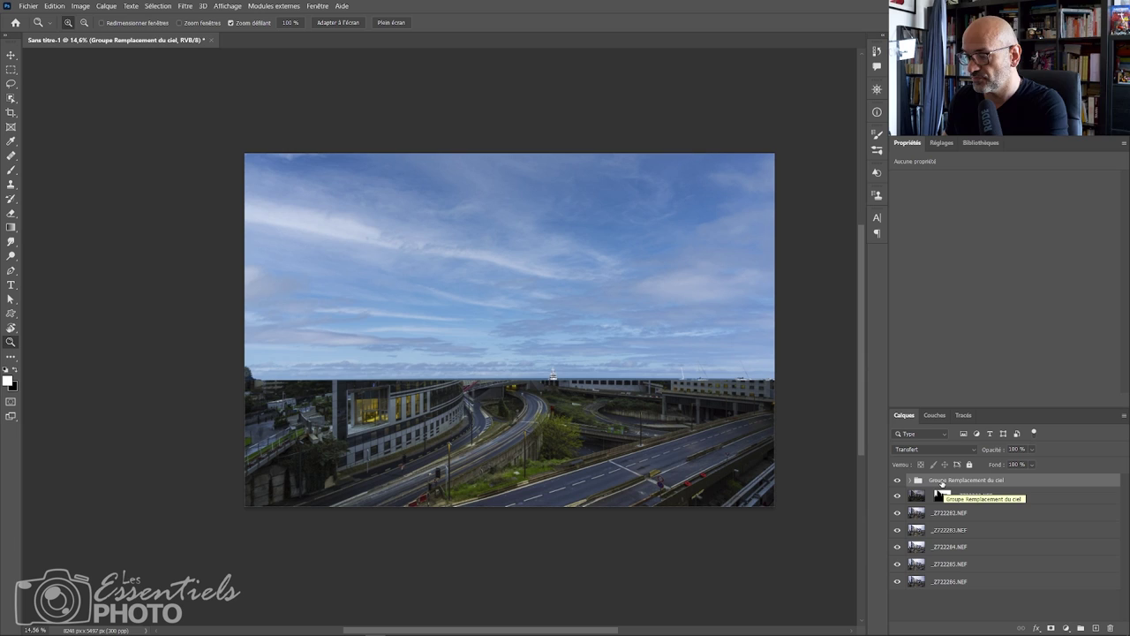
key("Delete")
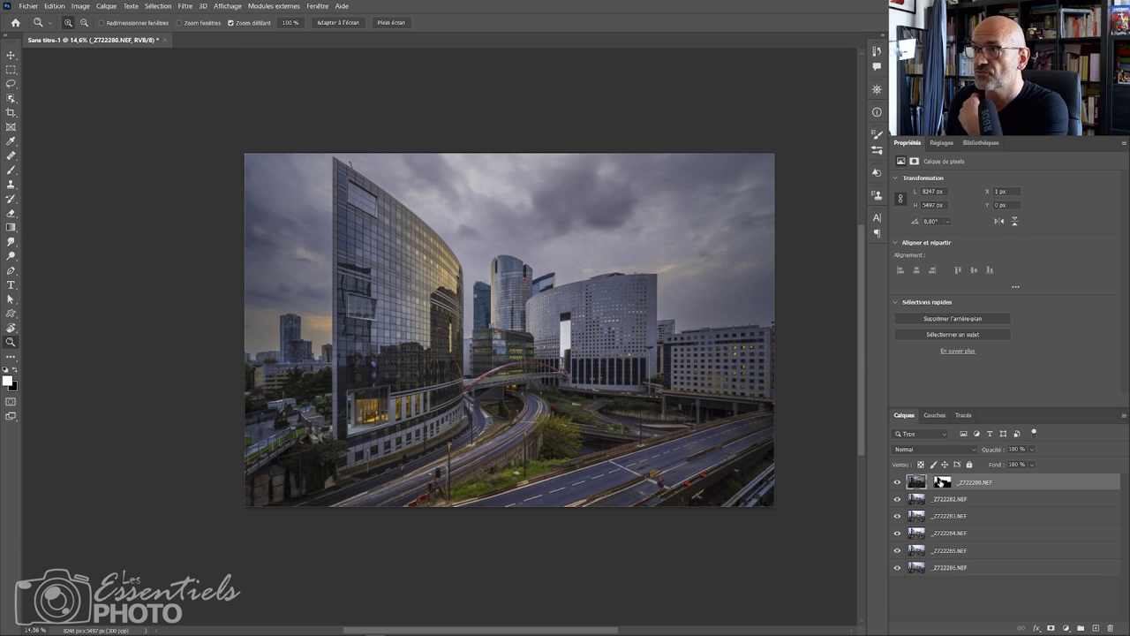
Compare the picture with and without the masked _Z722280.NEF layer, leaving it visible with its mask active.
left_click(899, 483)
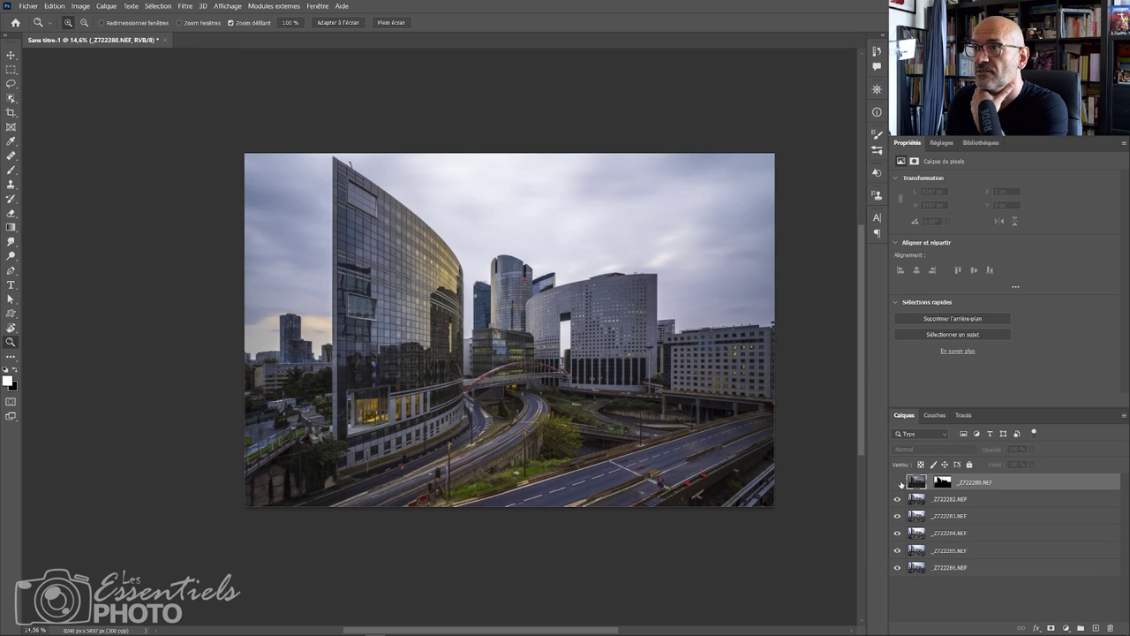
left_click(899, 483)
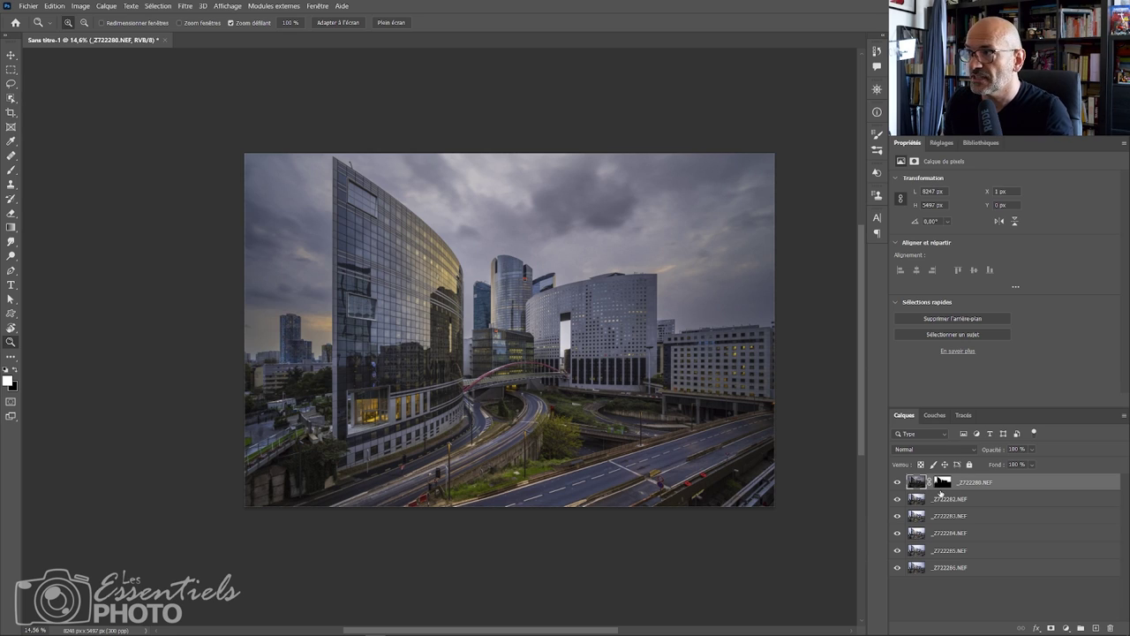
left_click(943, 482)
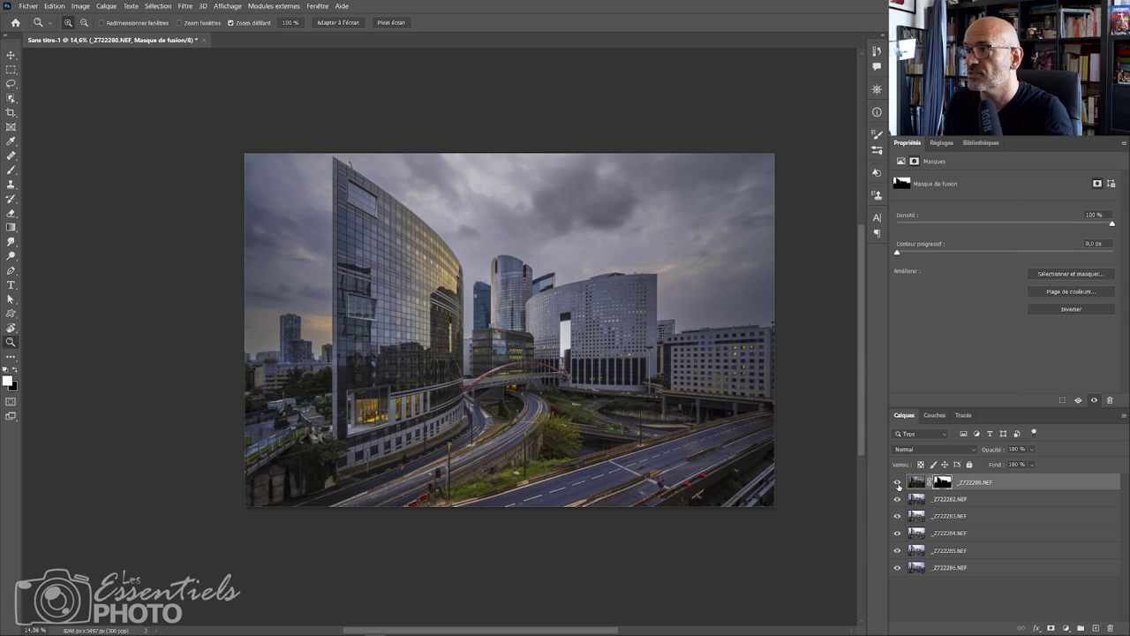
left_click(896, 482)
left_click(896, 482)
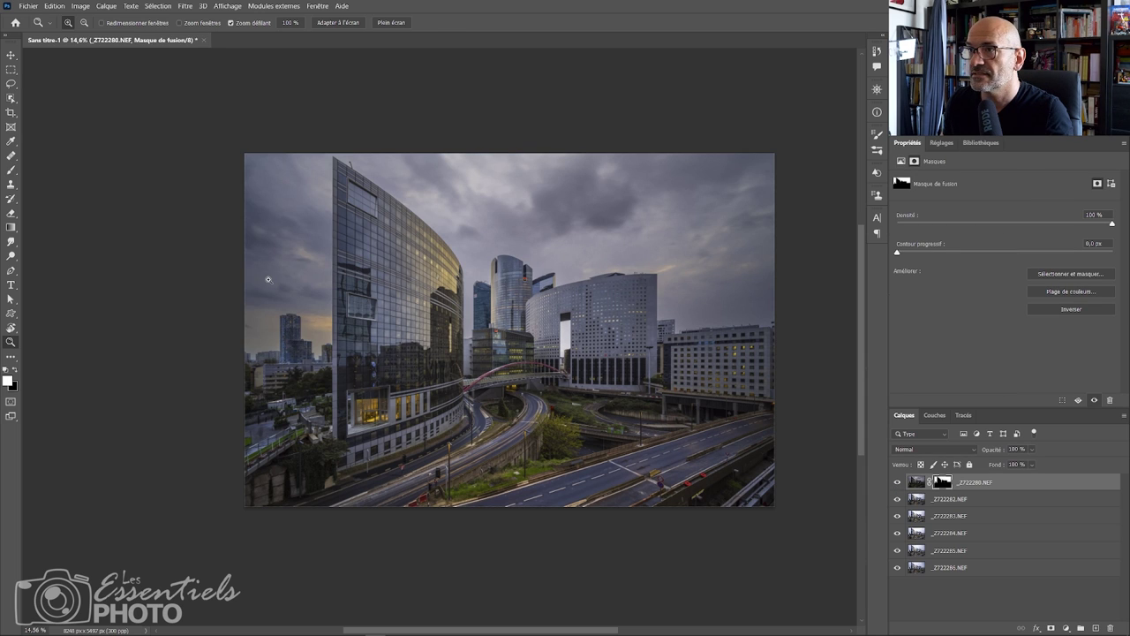
Examine the blend around the towers and the arch opening up close, with the mask disabled and with the mask shown alone.
left_click_drag(286, 312, 330, 285)
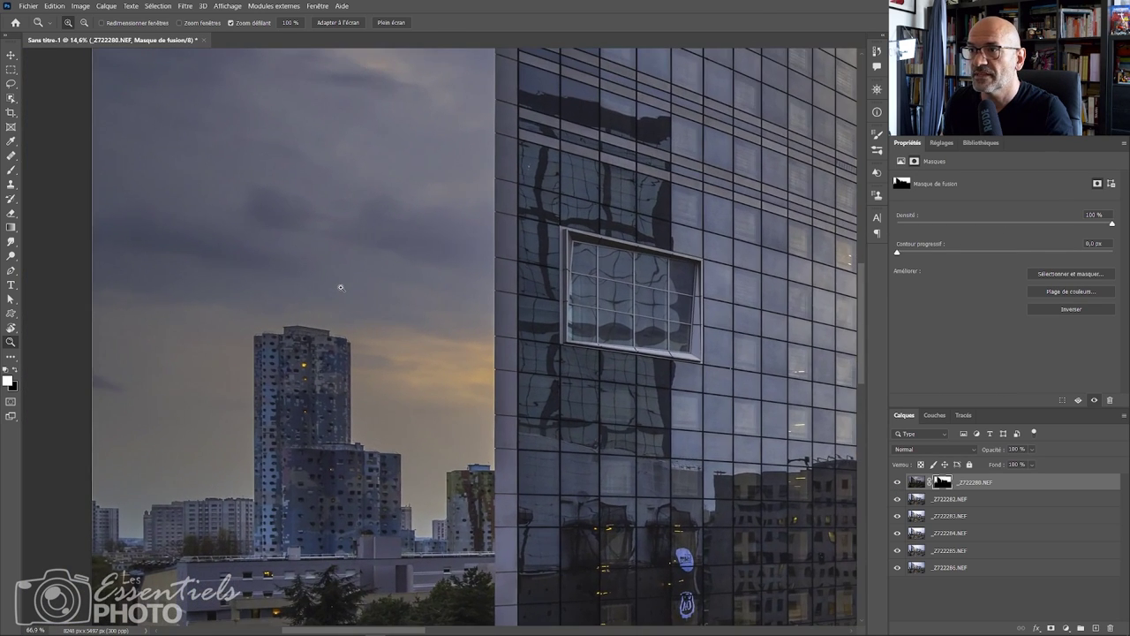
left_click_drag(580, 369, 328, 454)
left_click_drag(488, 421, 455, 341)
mouse_move(566, 416)
left_mouse_down()
mouse_move(601, 415)
mouse_move(552, 408)
mouse_move(562, 403)
left_mouse_up()
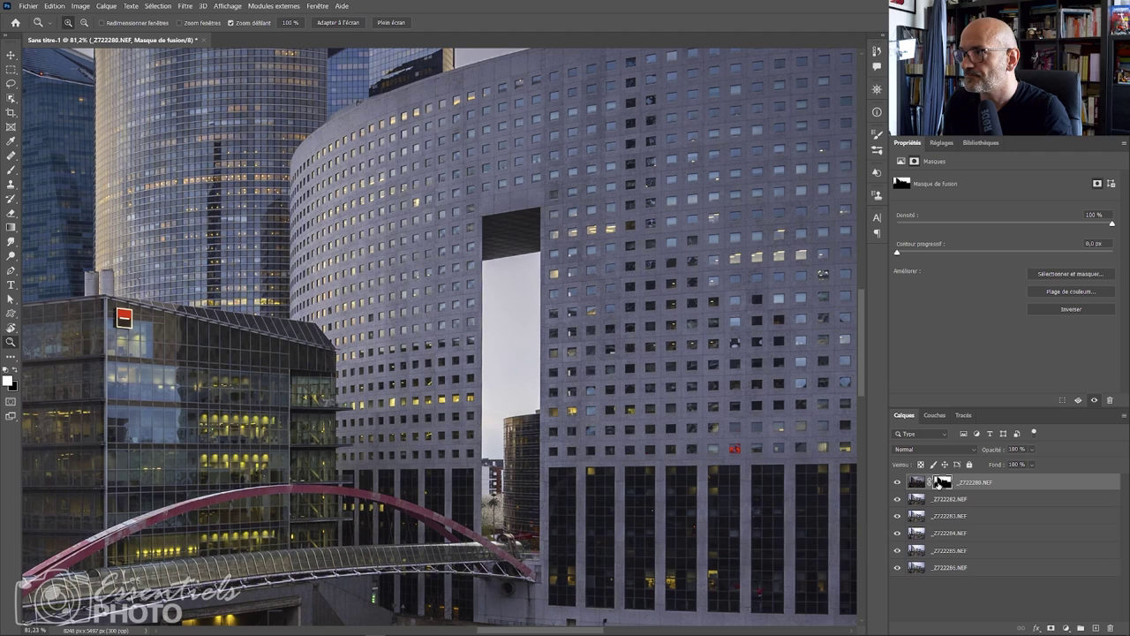
left_click(942, 482, "shift")
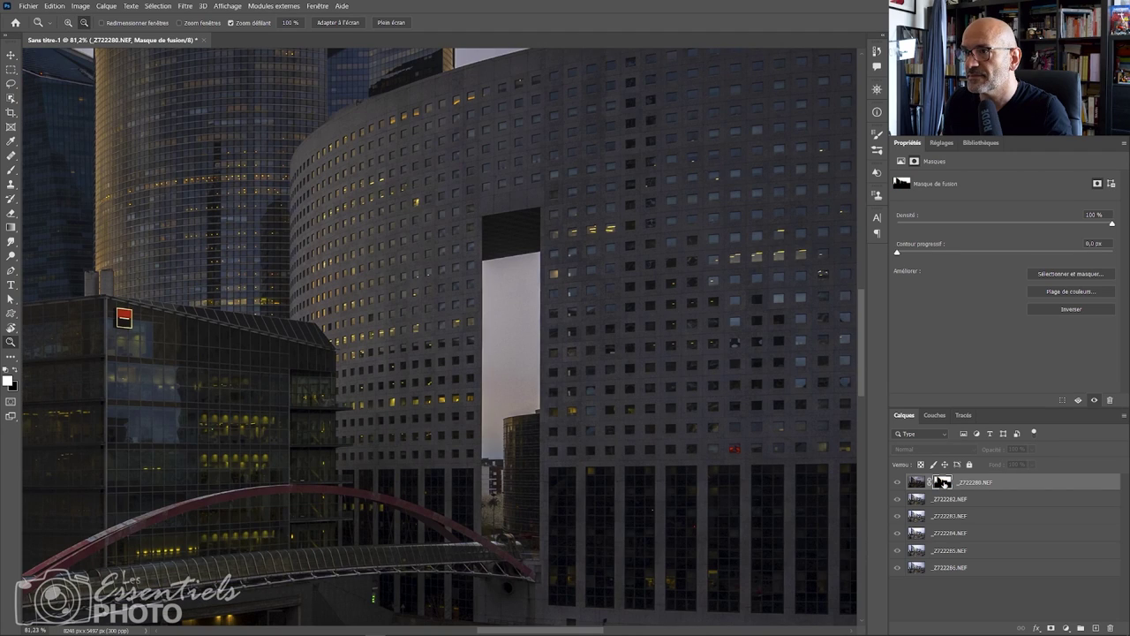
left_click(943, 482, "alt")
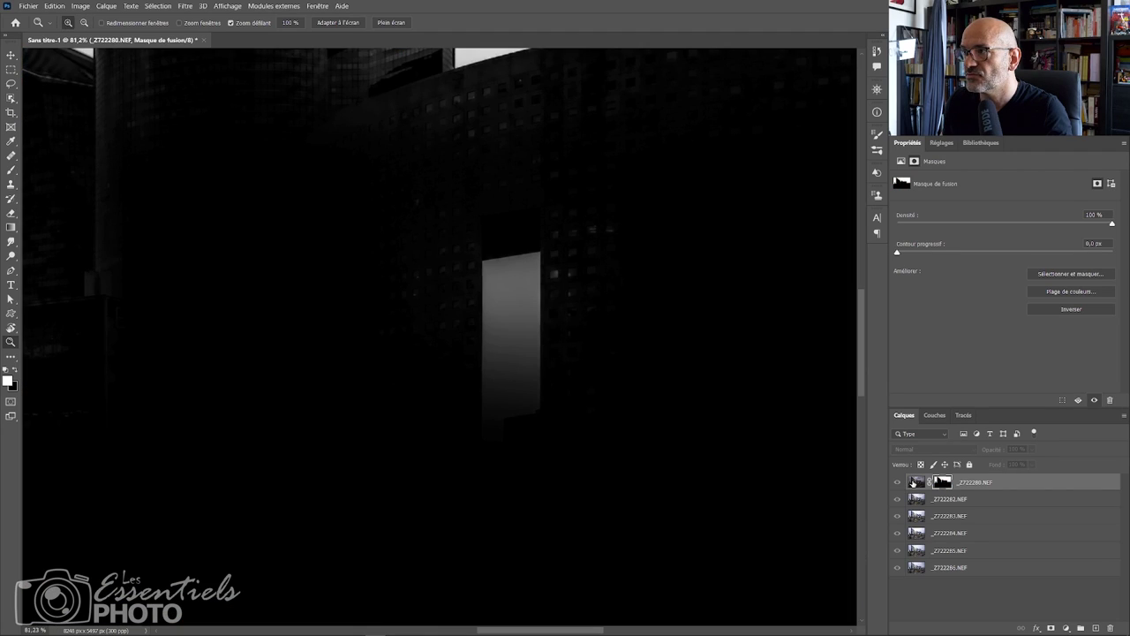
left_click(913, 484)
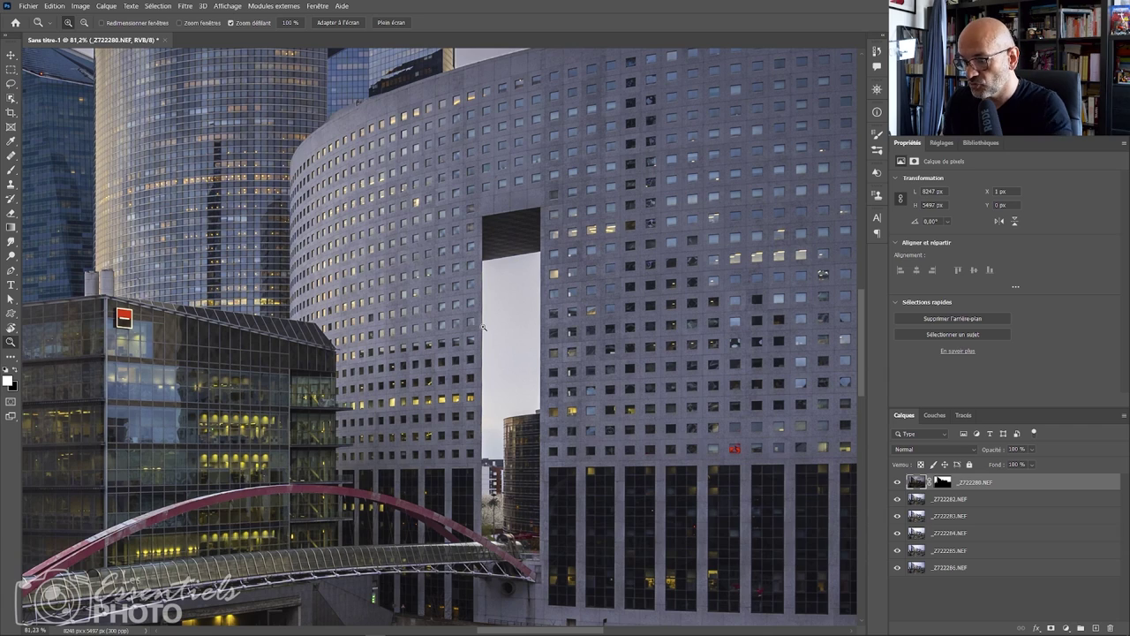
Select the patch of sky inside the arch building's opening with the Object Selection tool.
left_click(12, 99)
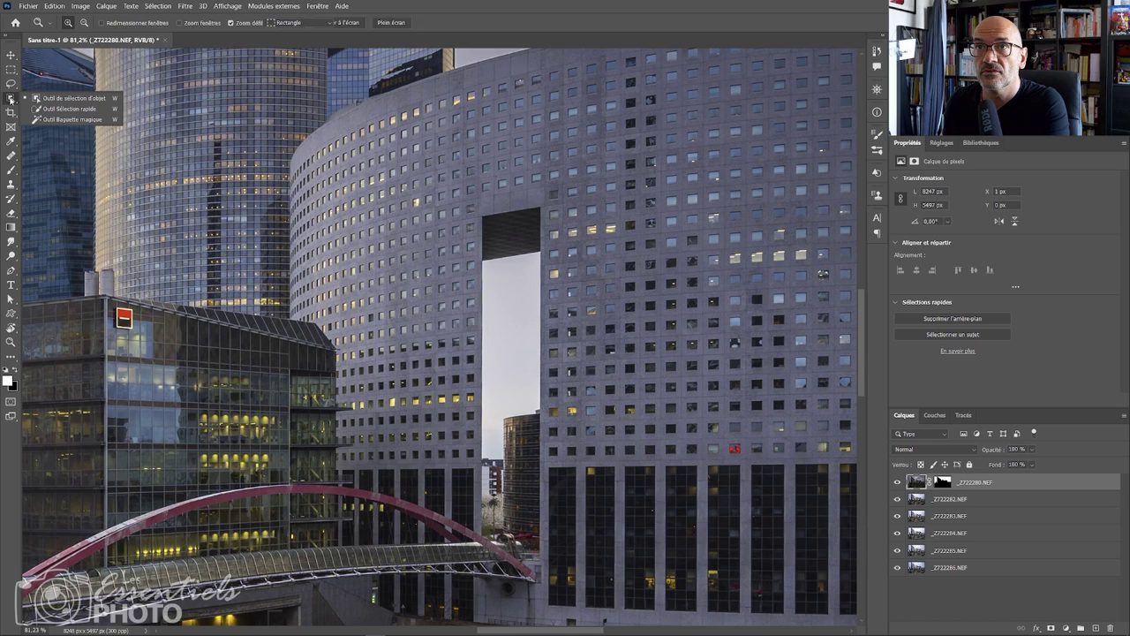
left_click(66, 98)
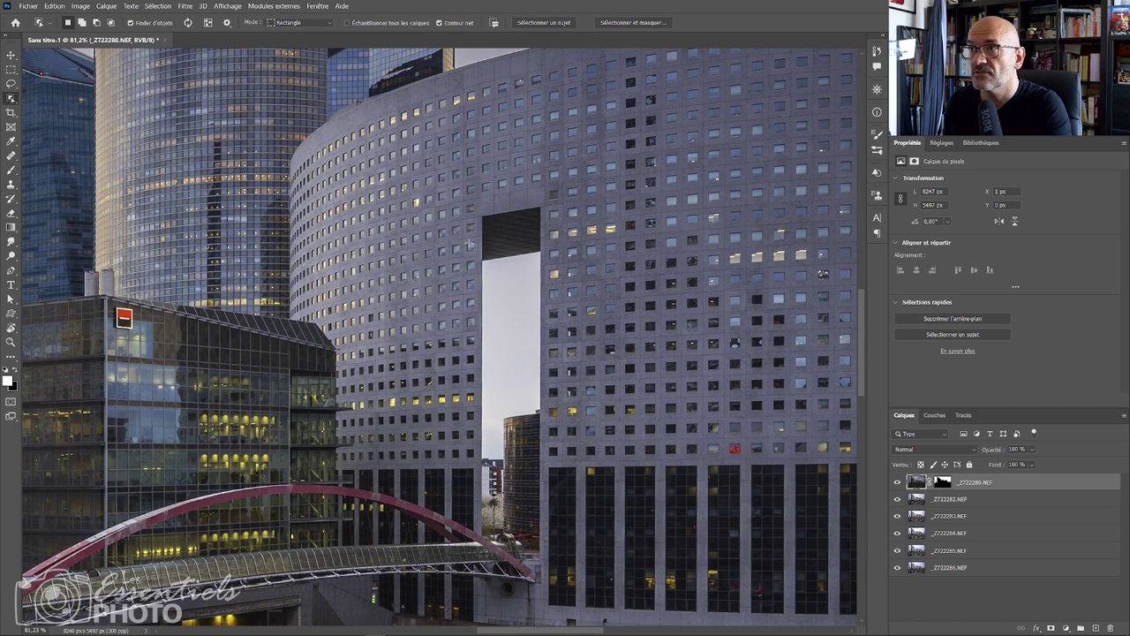
left_click_drag(469, 242, 550, 471)
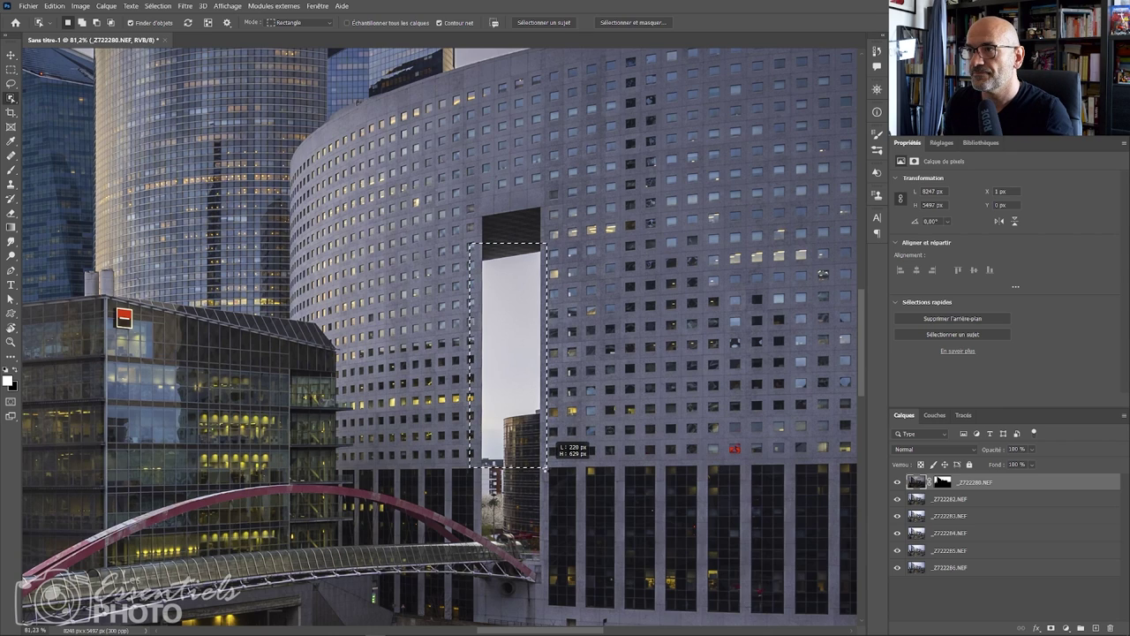
left_click_drag(548, 469, 548, 468)
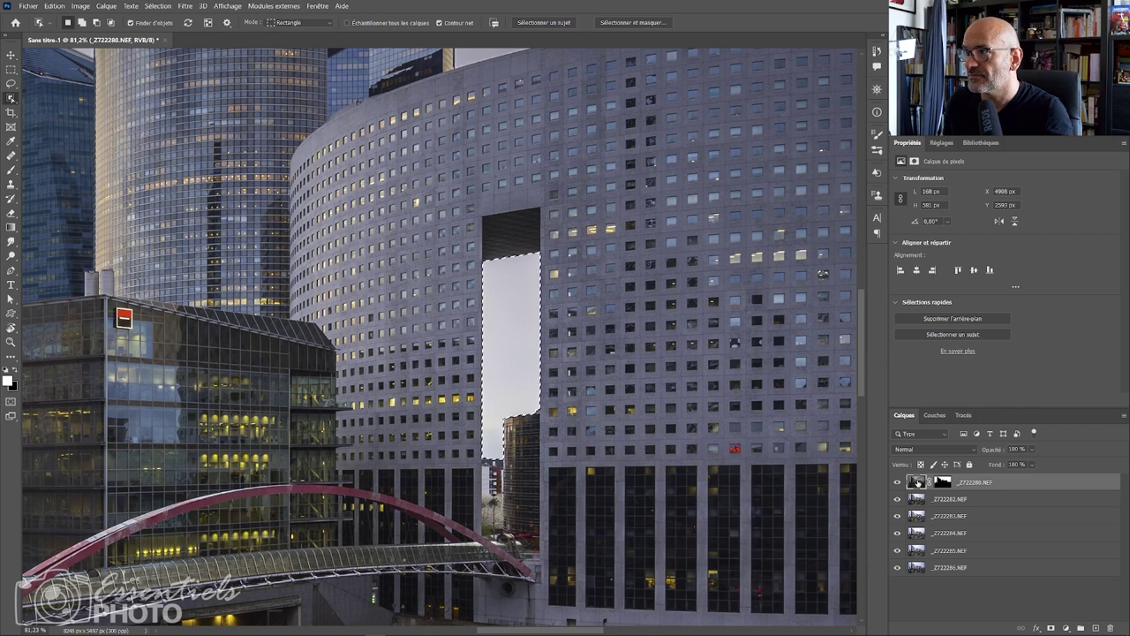
Fill the selected opening with white on the _Z722280.NEF layer mask and deselect.
left_click(942, 482)
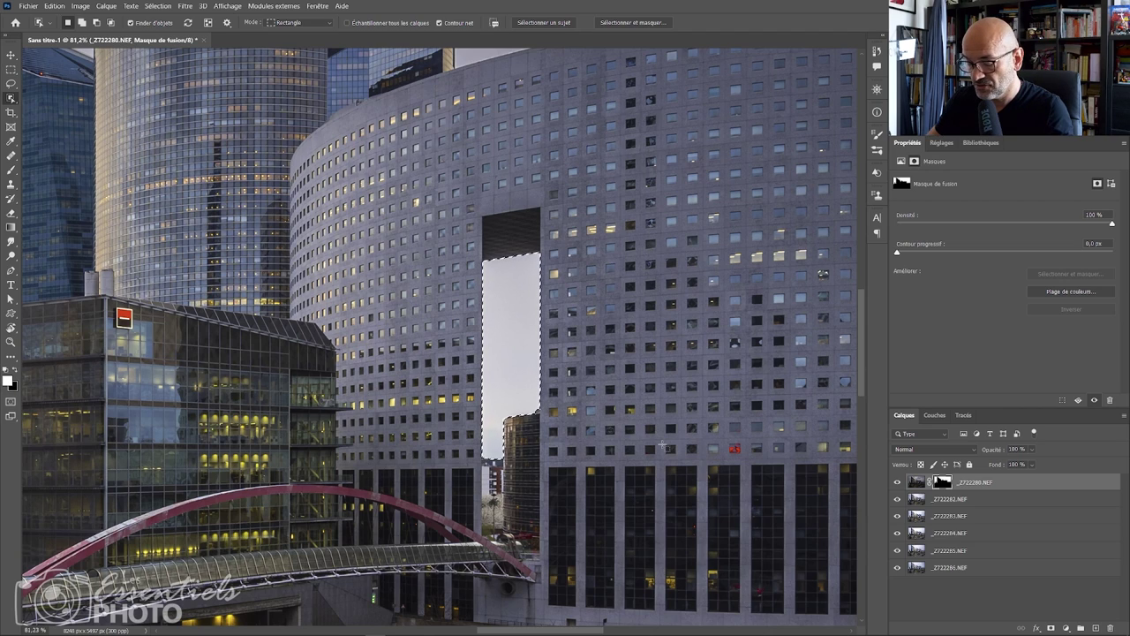
key("alt+BackSpace")
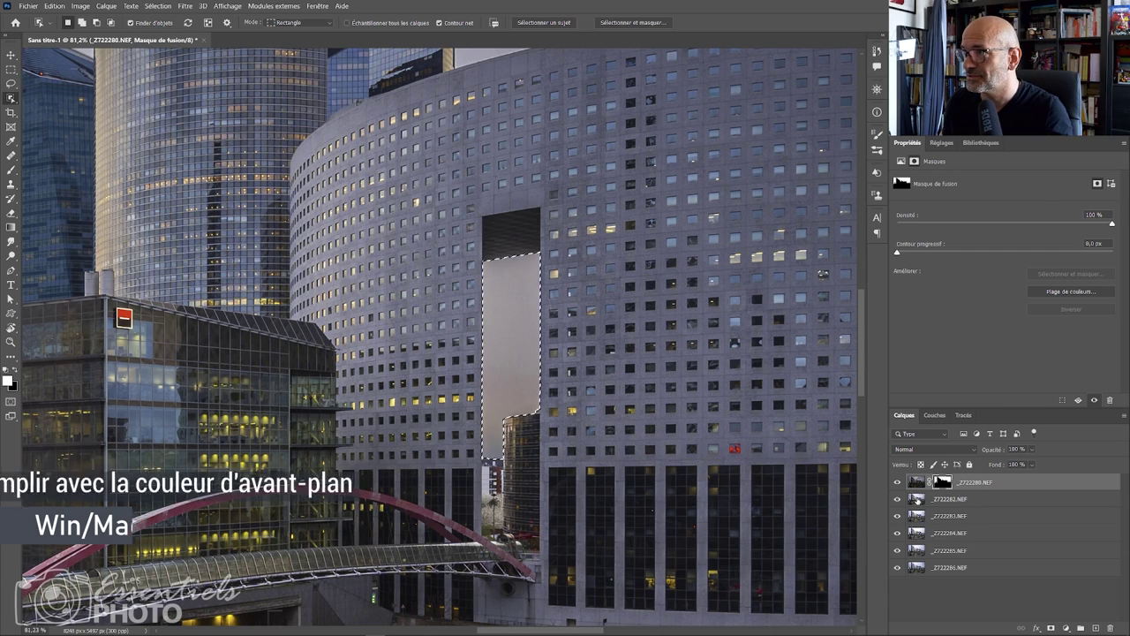
key("ctrl+d")
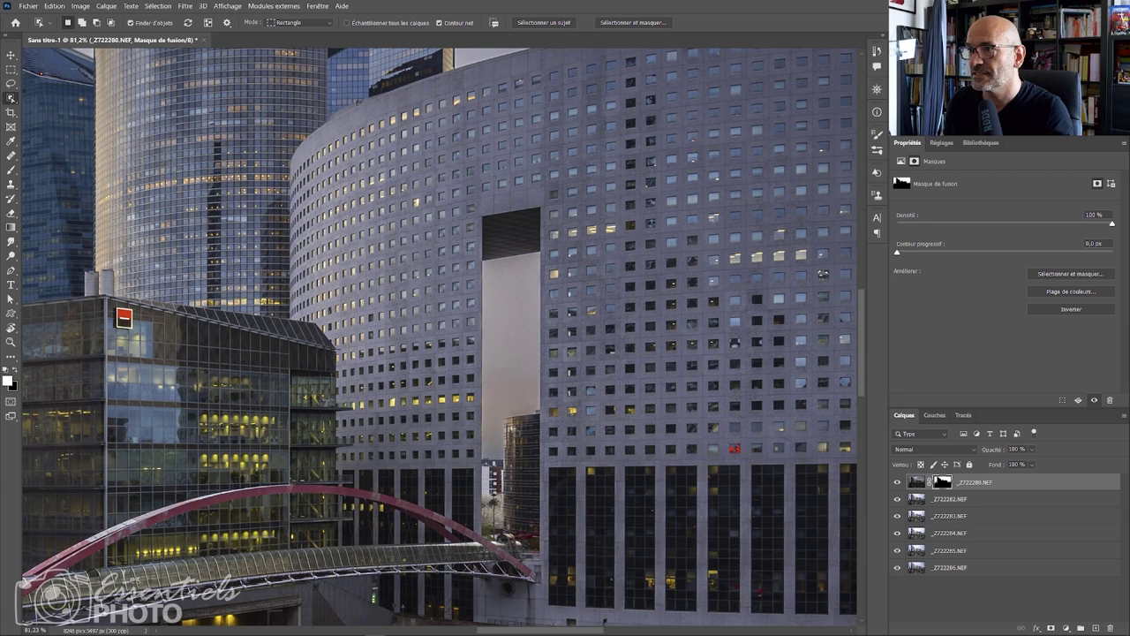
Examine the towers around the opening, and view the layer mask alone along the skyline.
left_click_drag(518, 429, 525, 468)
left_click_drag(177, 265, 344, 390)
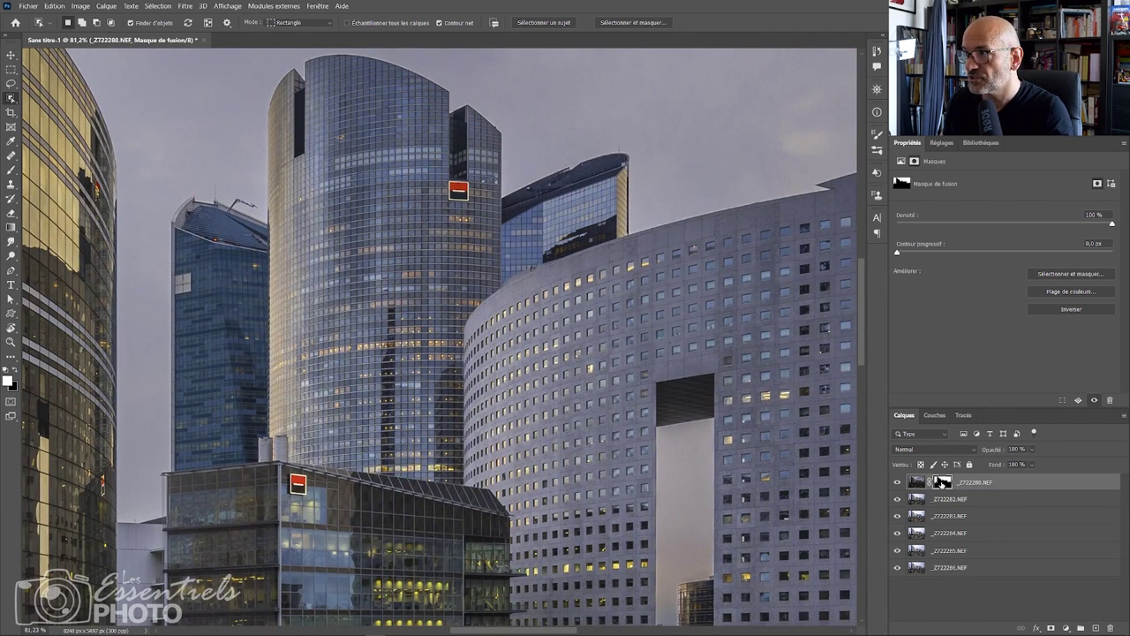
left_click(942, 482, "alt")
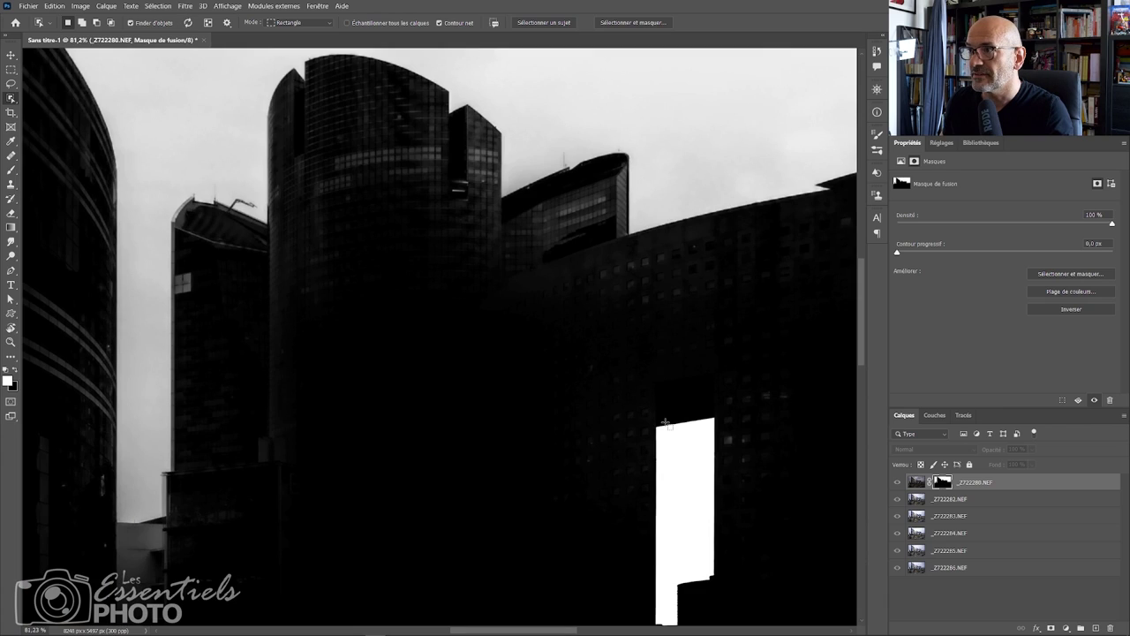
left_click_drag(548, 563, 427, 380)
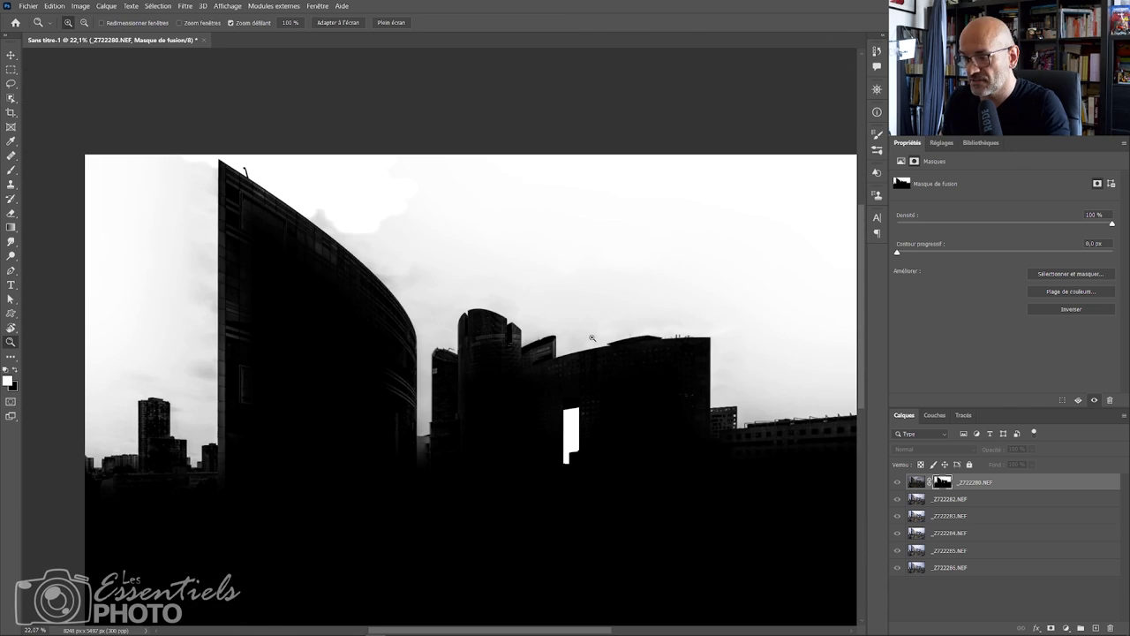
left_click_drag(236, 131, 159, 132)
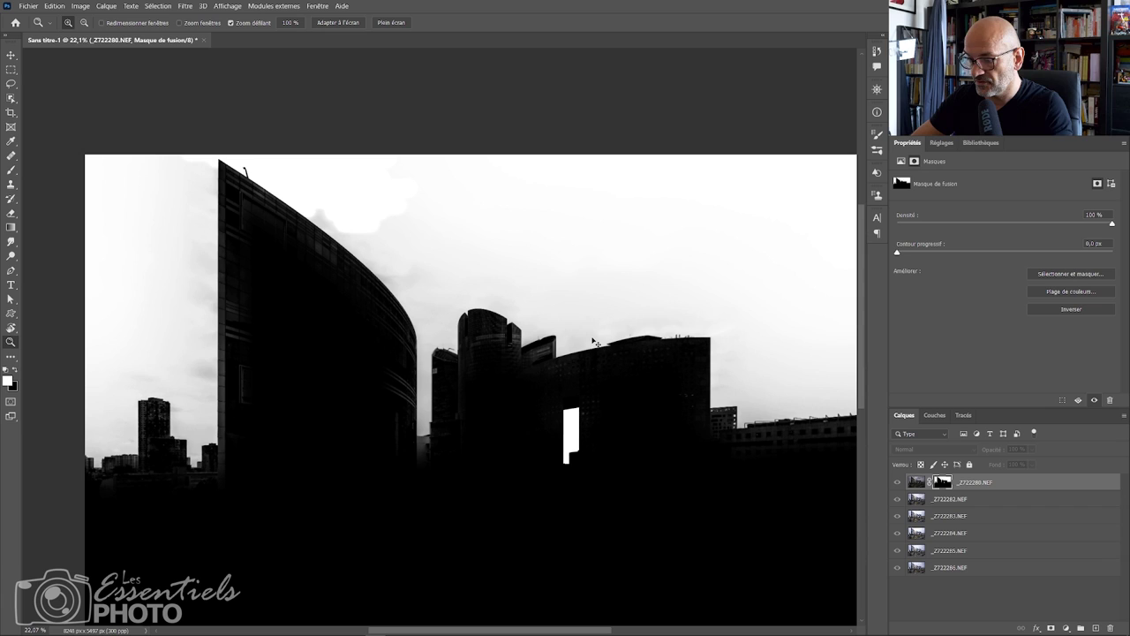
Apply Levels to the layer mask with midtones 0.41 and white input 180, and return to the image view.
key("ctrl+l")
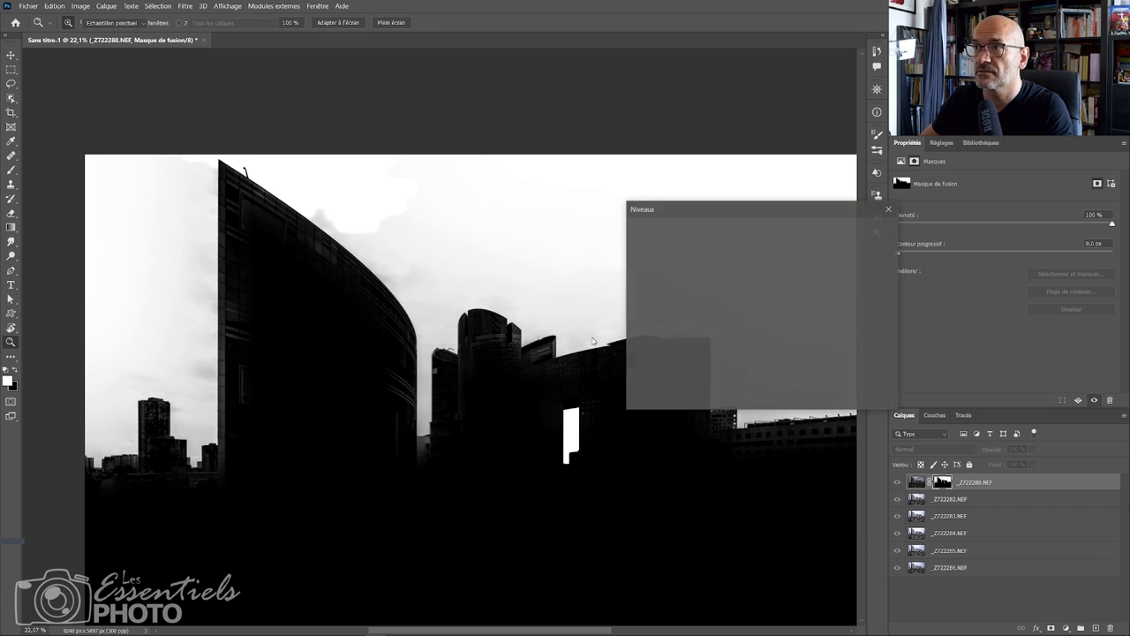
left_click_drag(800, 208, 851, 102)
left_click_drag(831, 226, 792, 220)
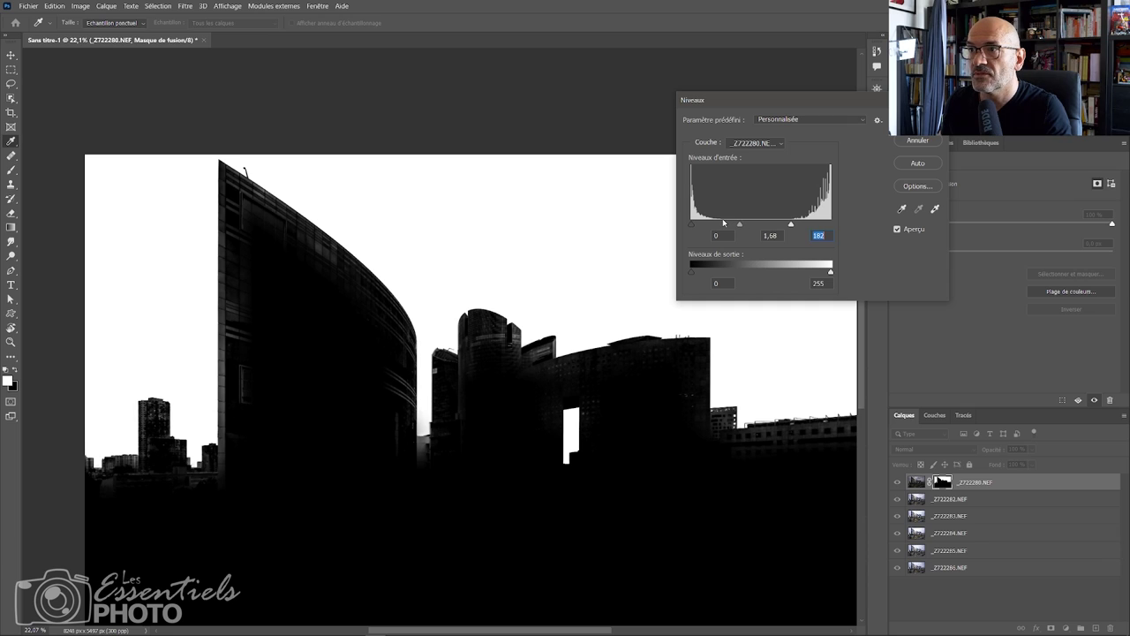
left_click_drag(738, 224, 766, 226)
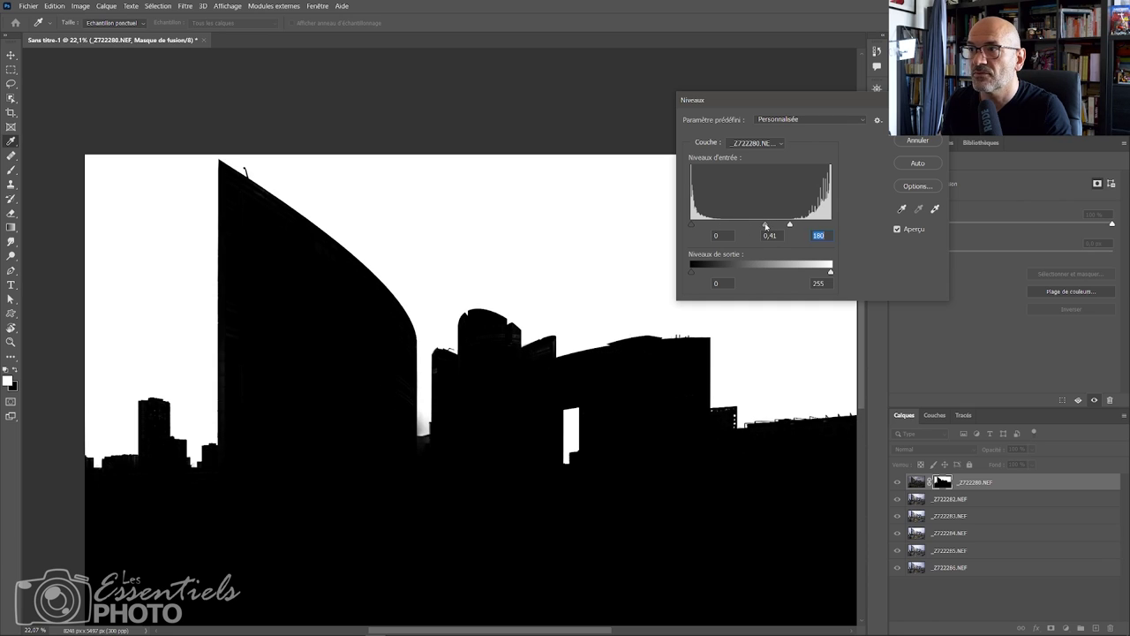
left_click(765, 226)
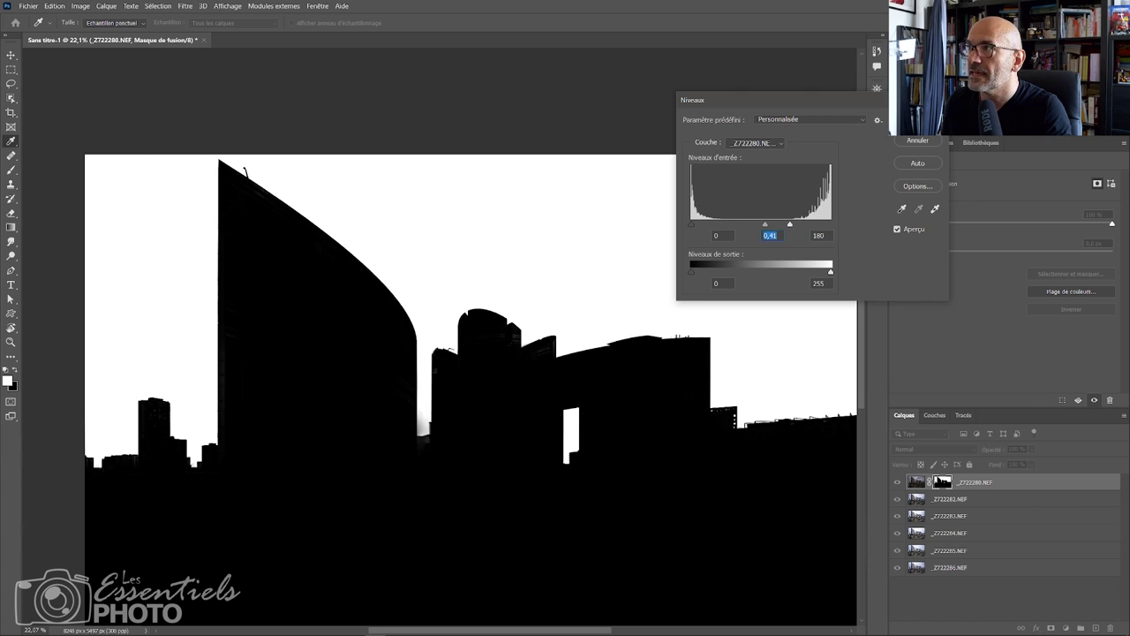
key("Return")
key("z")
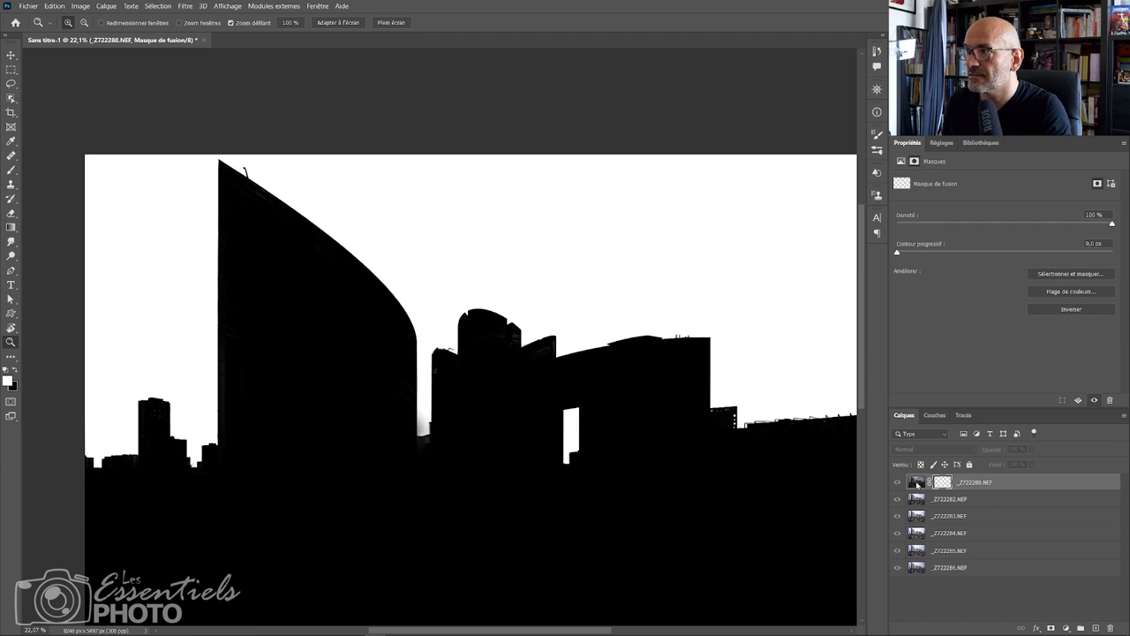
left_click(916, 482)
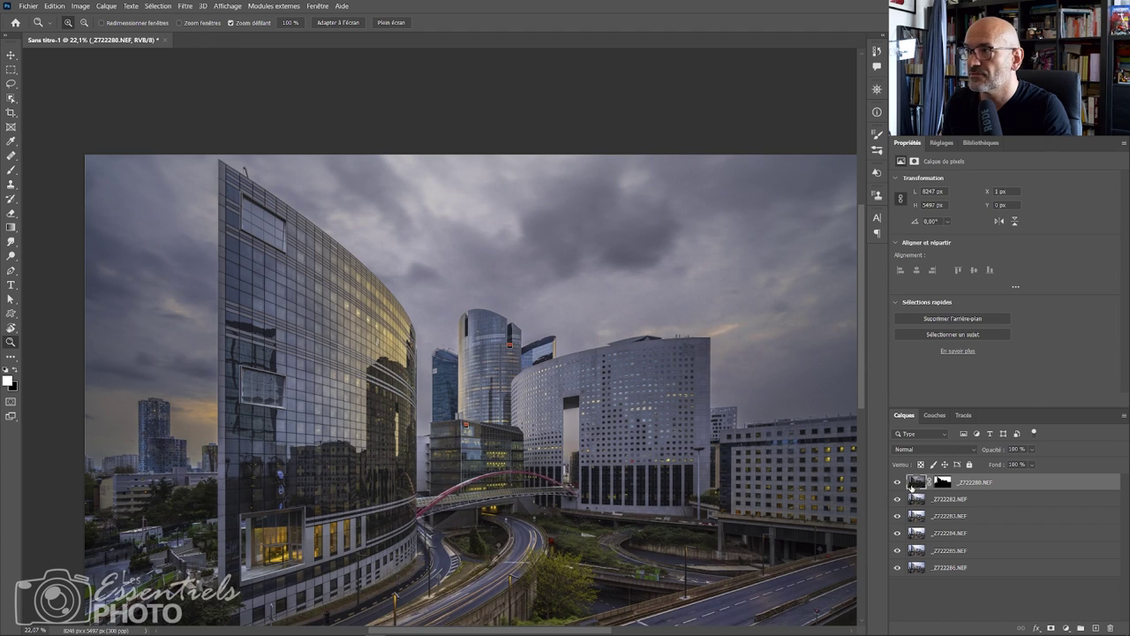
Compare the whole cityscape with the _Z722280.NEF layer hidden and shown to judge the darkened sky.
left_click(897, 482)
left_click(897, 482)
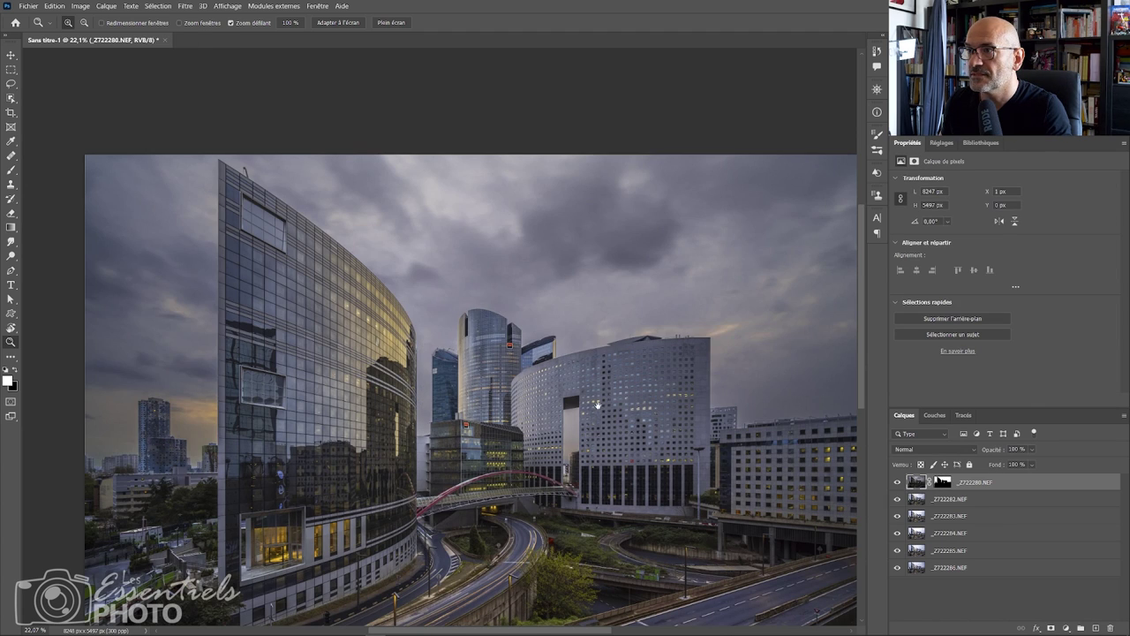
left_click_drag(592, 405, 510, 316)
scroll(502, 382, "down", 3)
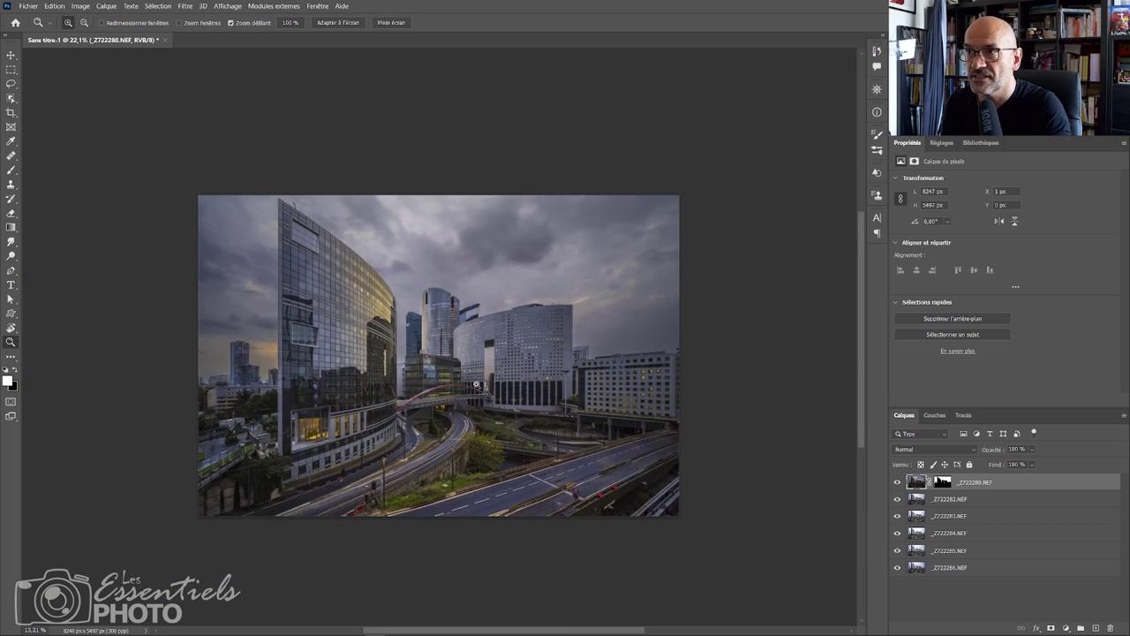
scroll(487, 382, "up", 2)
left_click_drag(486, 382, 556, 411)
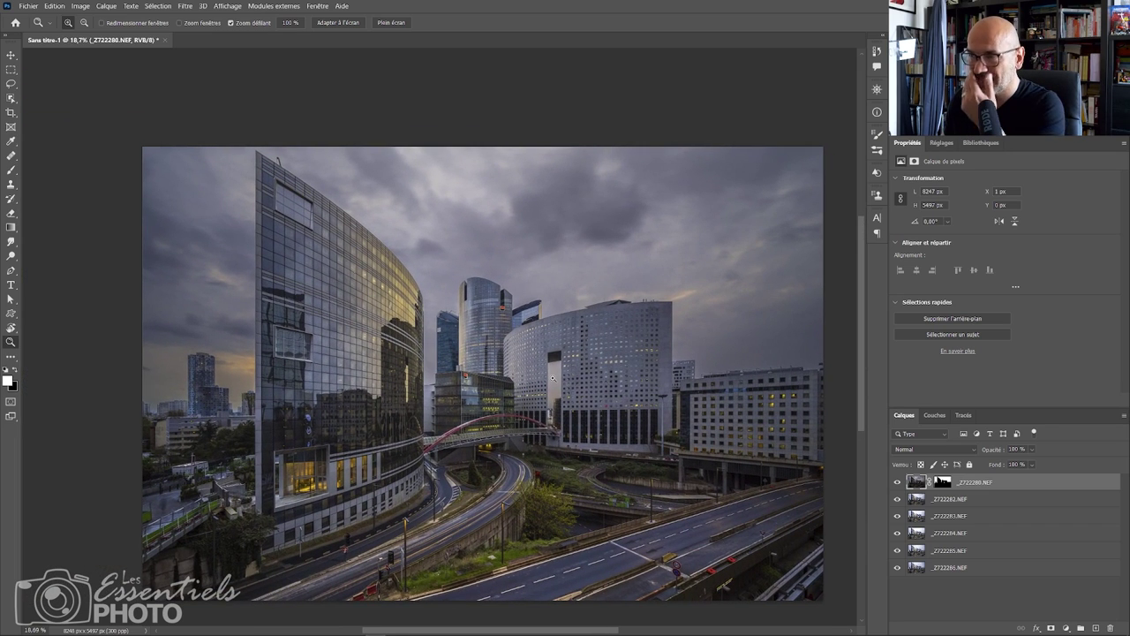
left_click(897, 483)
left_click(897, 482)
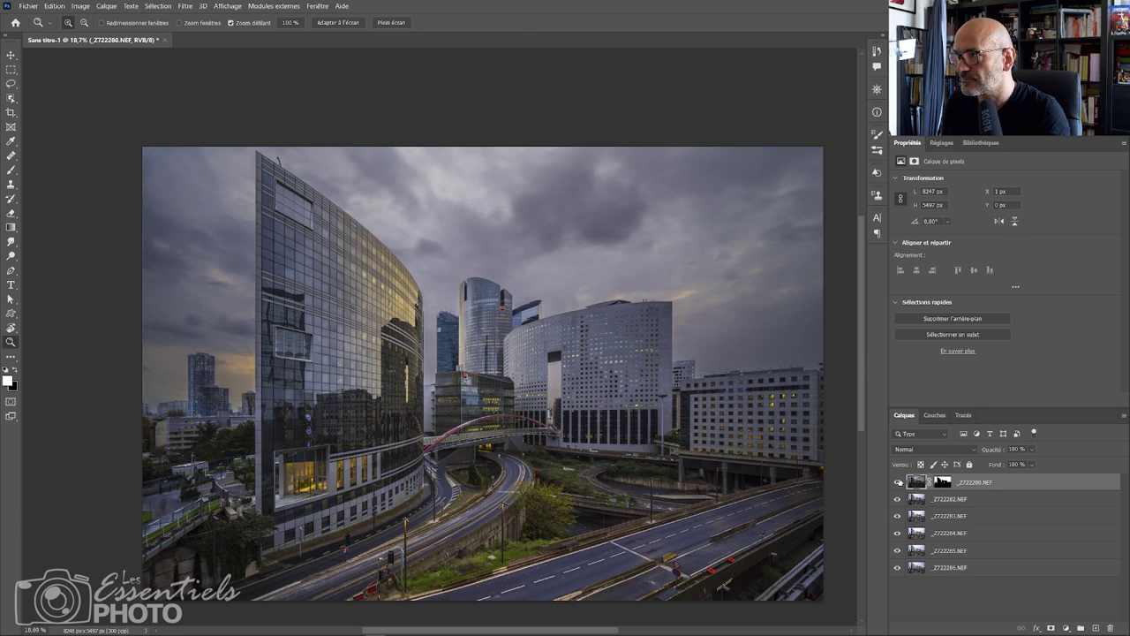
left_click(897, 482)
left_click(898, 482)
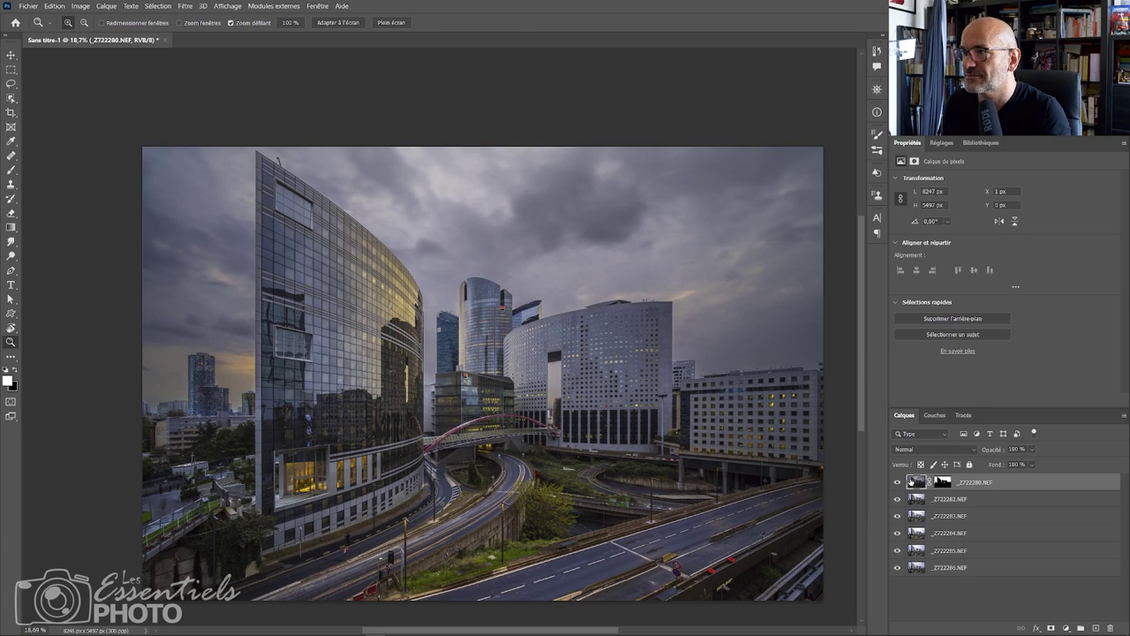
Set the _Z722280.NEF layer's blend mode to Produit, checking it against the hidden layer, and lower its opacity to 60%.
left_click(1032, 451)
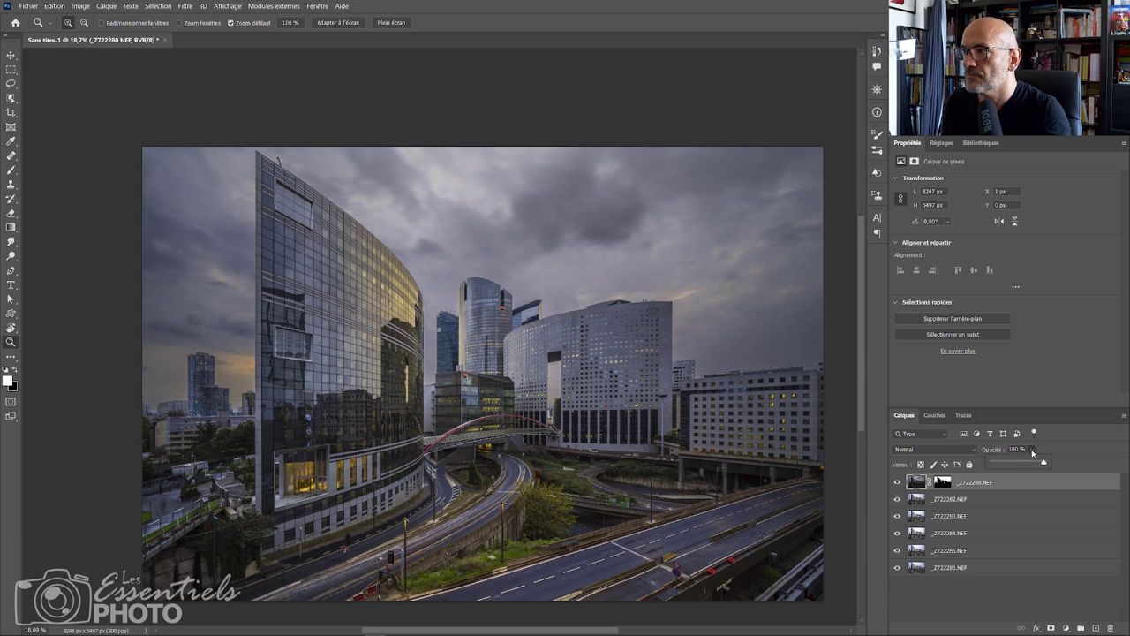
left_click(969, 450)
left_click(900, 400)
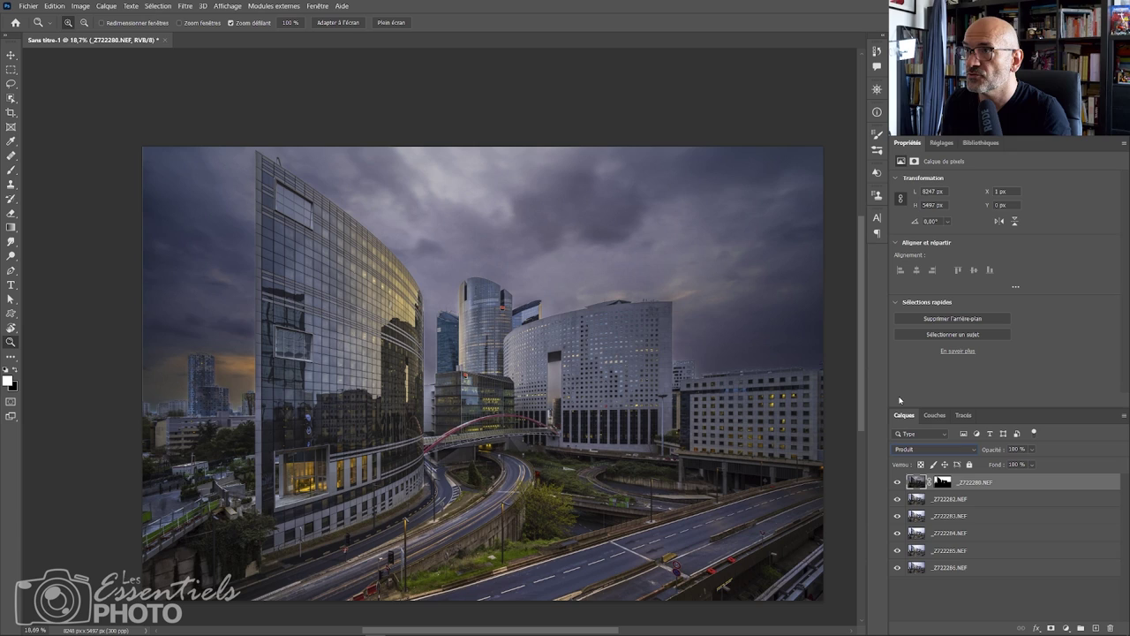
left_click(897, 482)
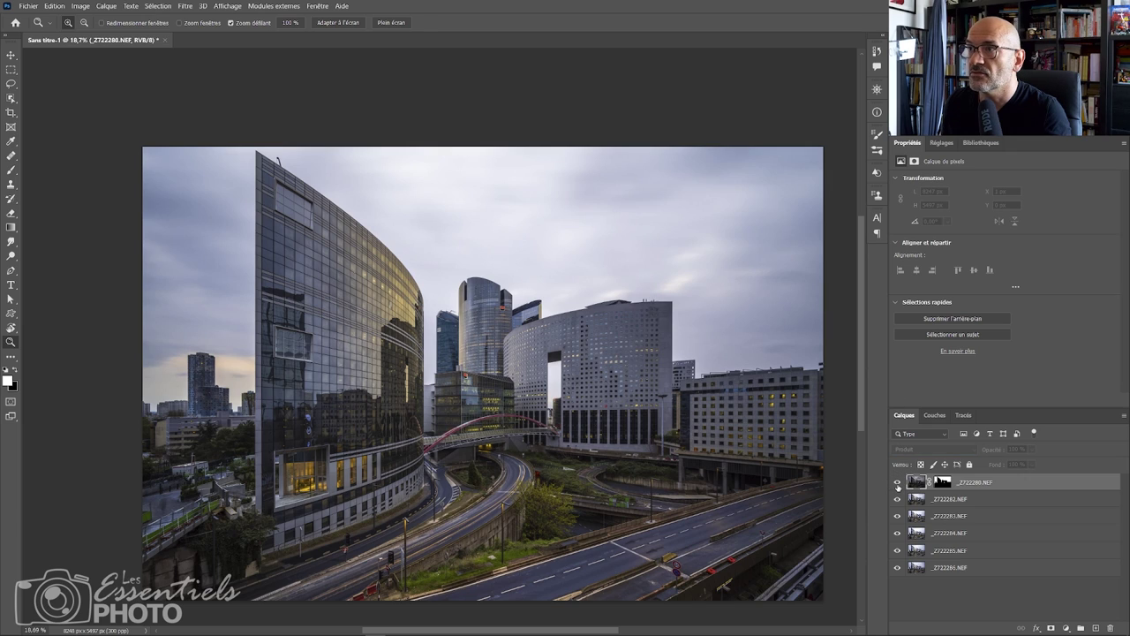
left_click(897, 482)
left_click(898, 482)
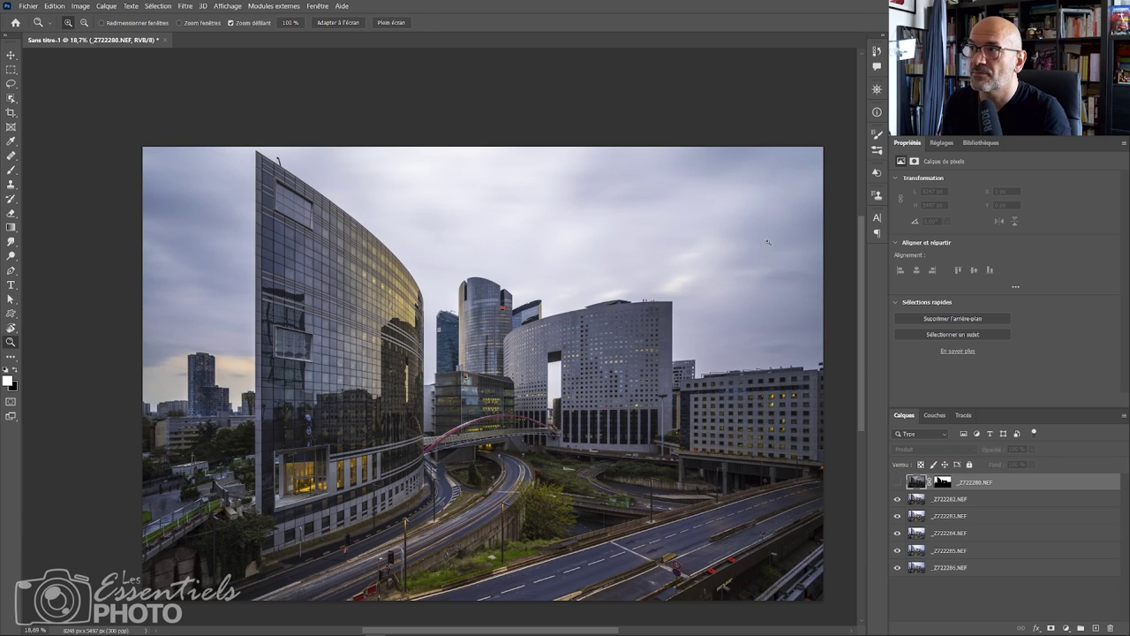
left_click(897, 482)
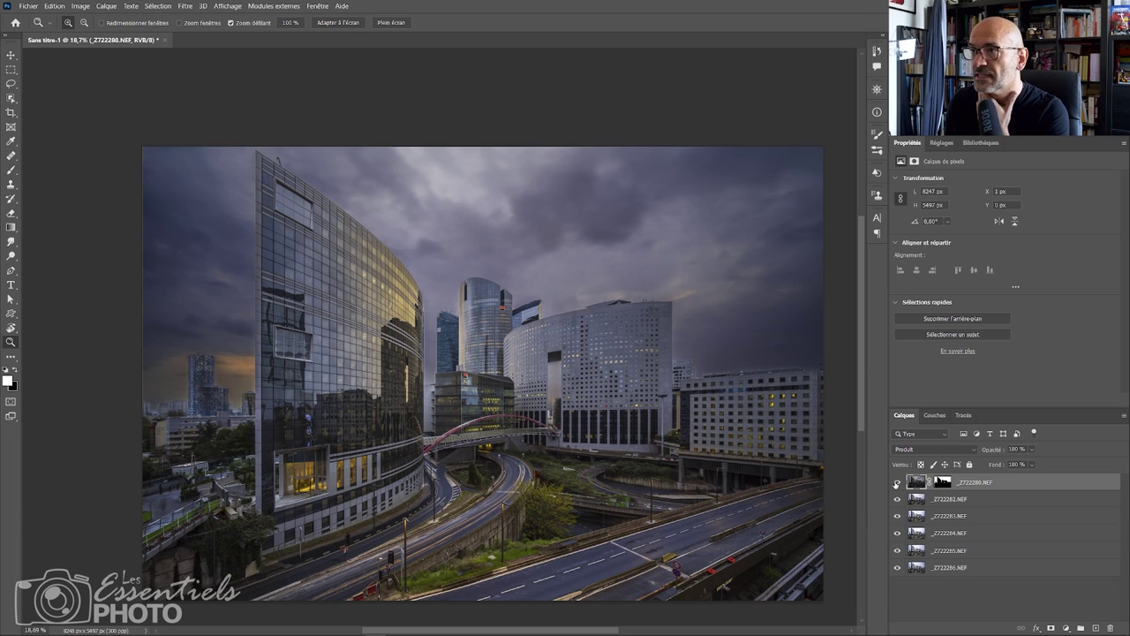
left_click(1030, 451)
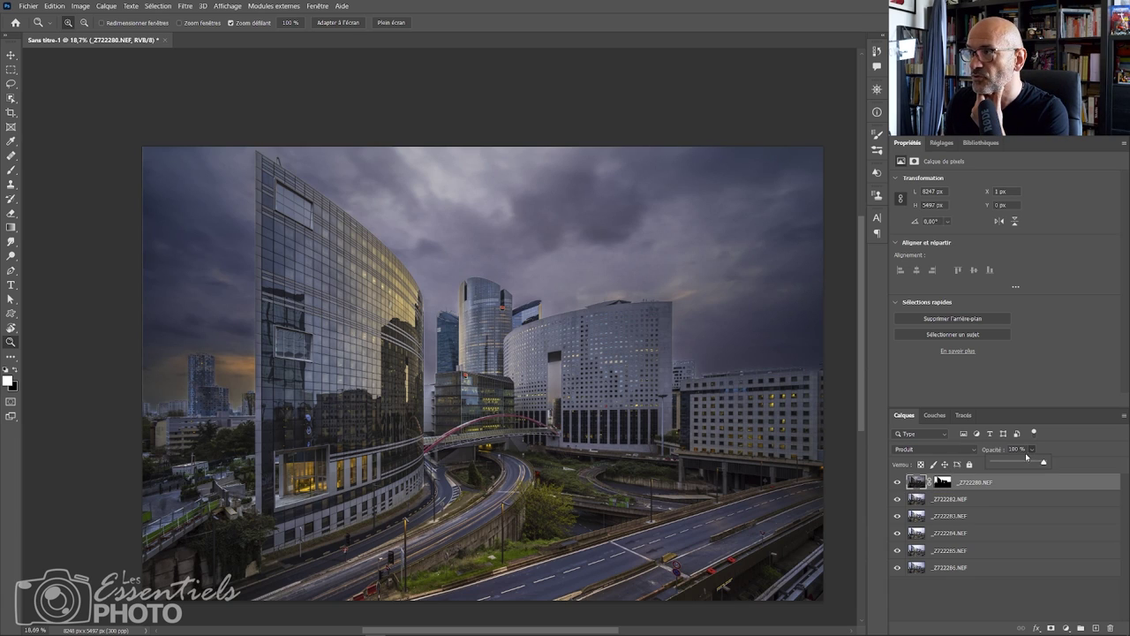
left_click_drag(1022, 464, 1024, 464)
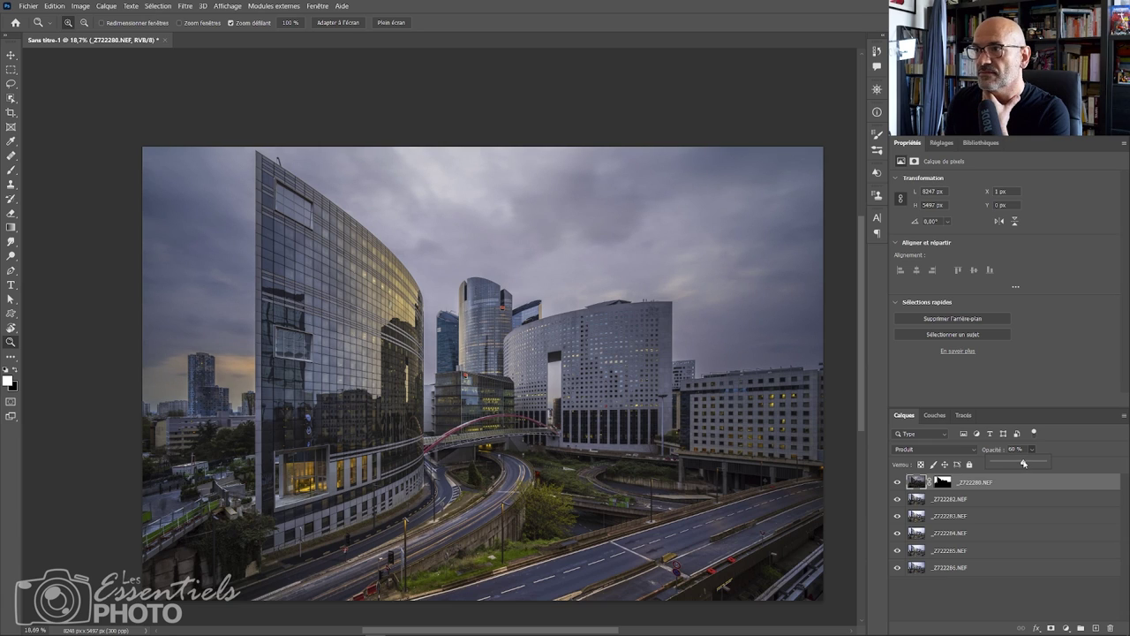
Set the blend mode of the four layers from _Z722282.NEF to _Z722285.NEF to Eclaircir.
left_click(965, 501)
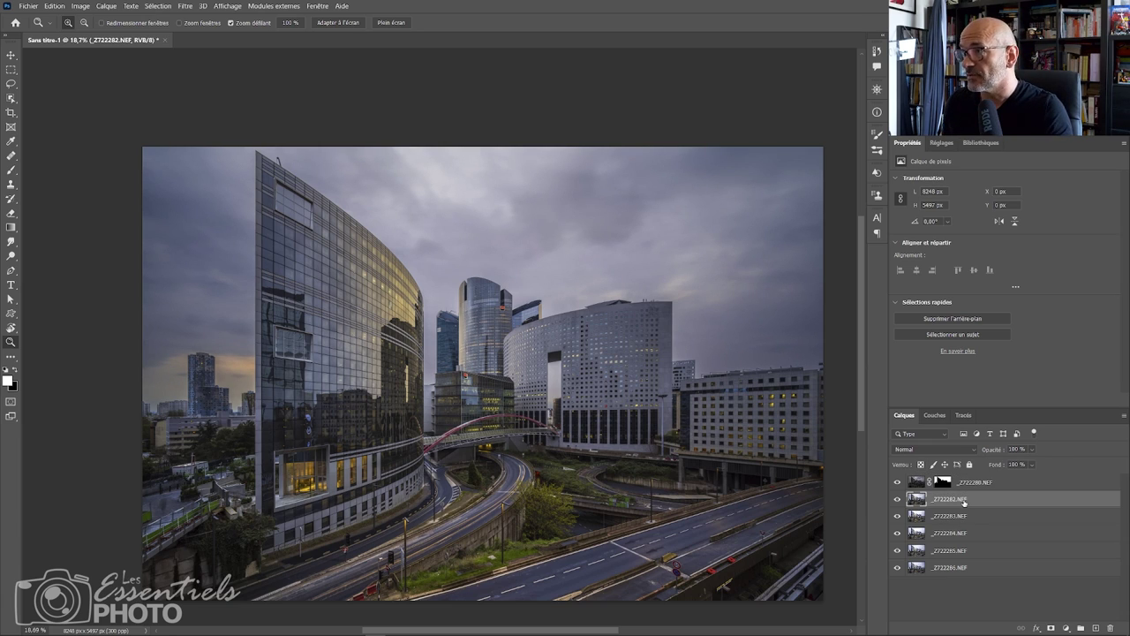
left_click(961, 554, "shift")
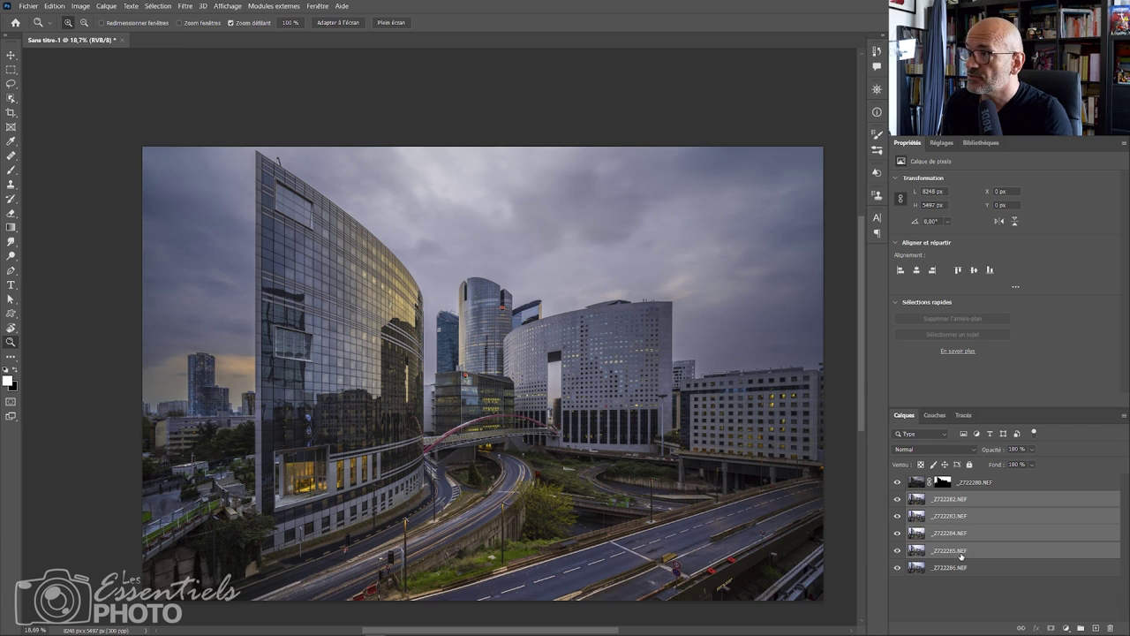
left_click(938, 452)
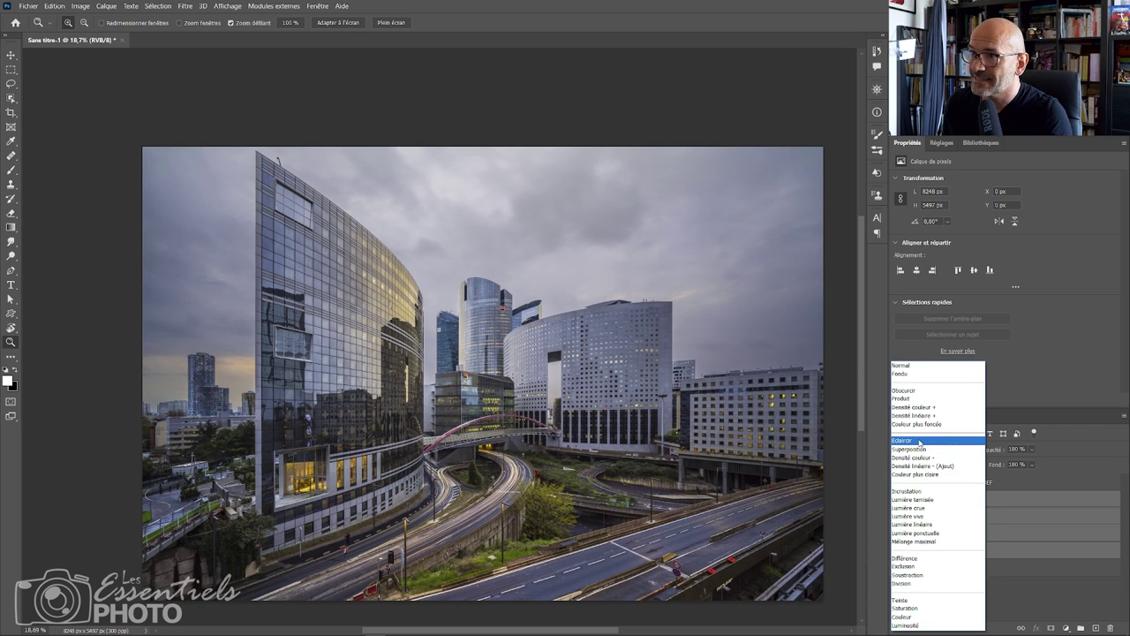
left_click(920, 441)
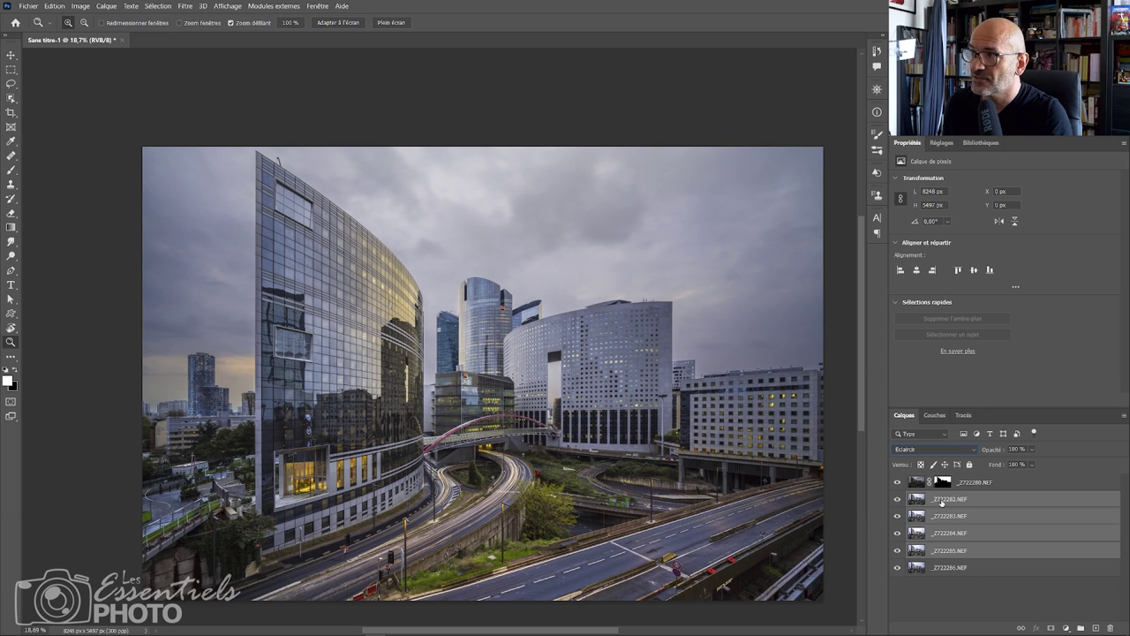
Hide the layers from _Z722282.NEF to _Z722285.NEF and show them again to compare the light trails.
left_click(911, 500)
left_click(897, 499)
left_click(898, 516)
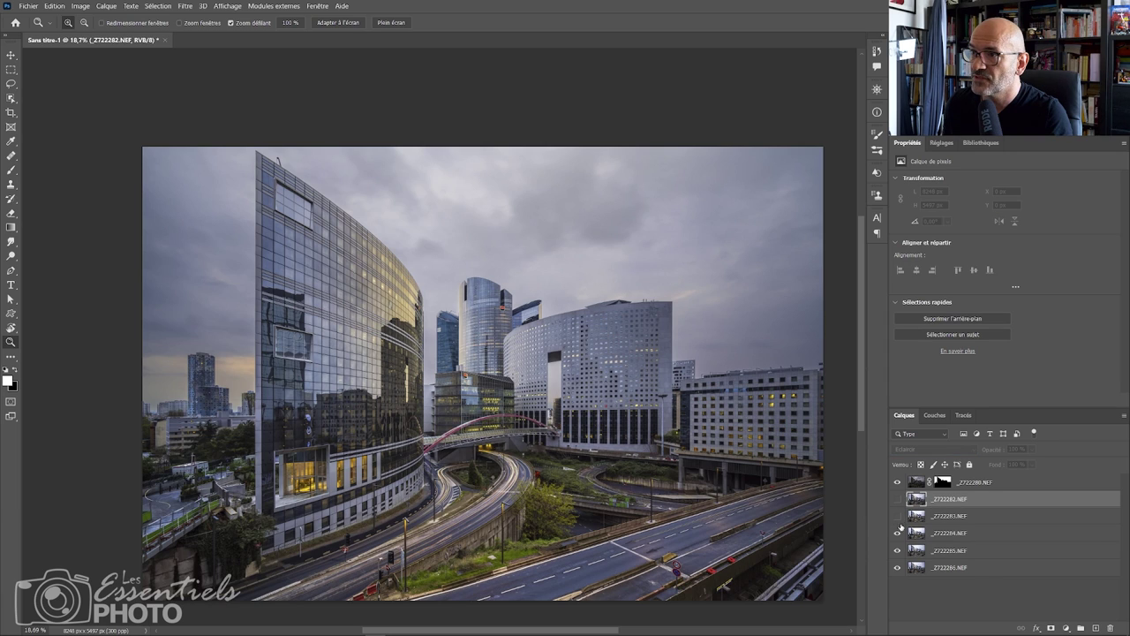
left_click(897, 533)
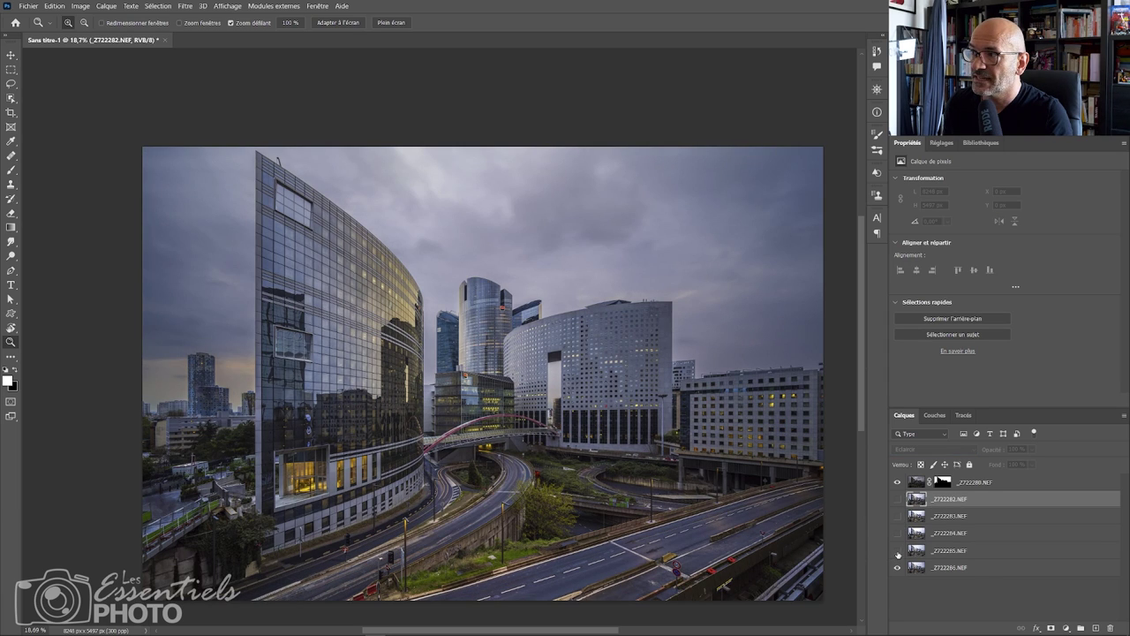
left_click_drag(898, 554, 898, 497)
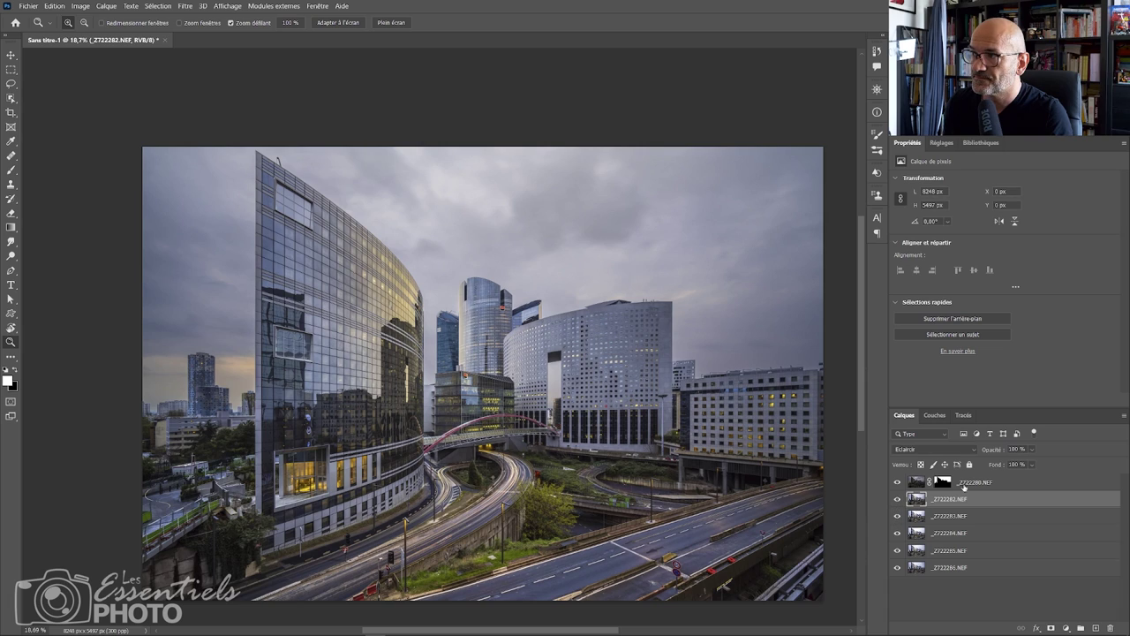
Raise the _Z722280.NEF layer's opacity to 74%.
left_click(963, 484)
left_click(1035, 450)
left_click_drag(1042, 466, 1054, 465)
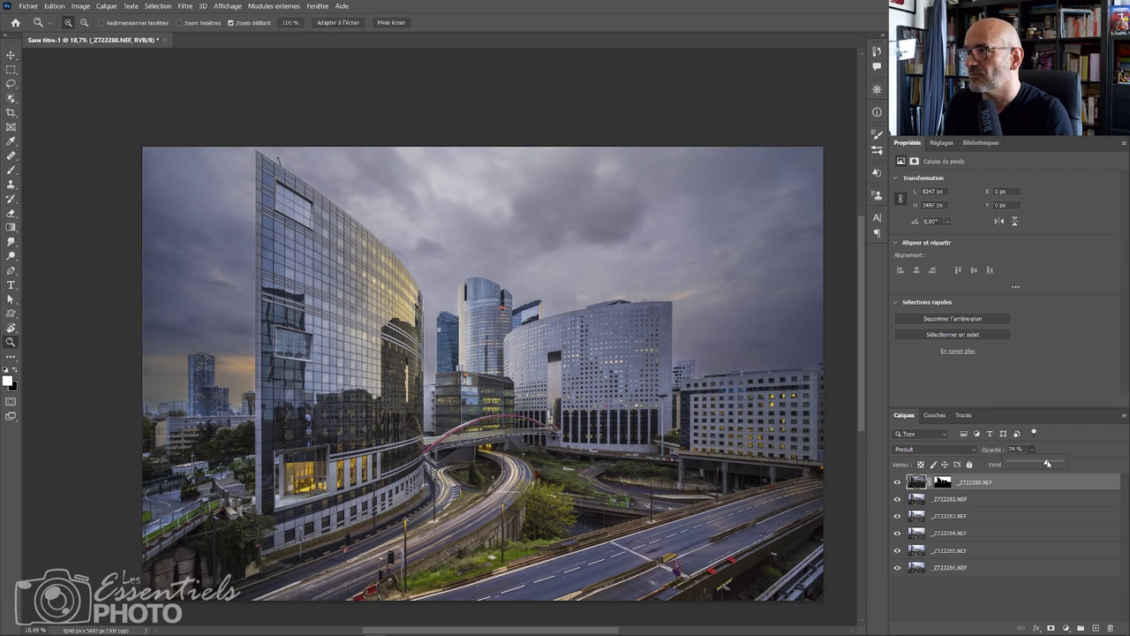
Compare the whole image with the _Z722280.NEF layer mask disabled and enabled, leaving the mask enabled.
left_click_drag(560, 462, 539, 459)
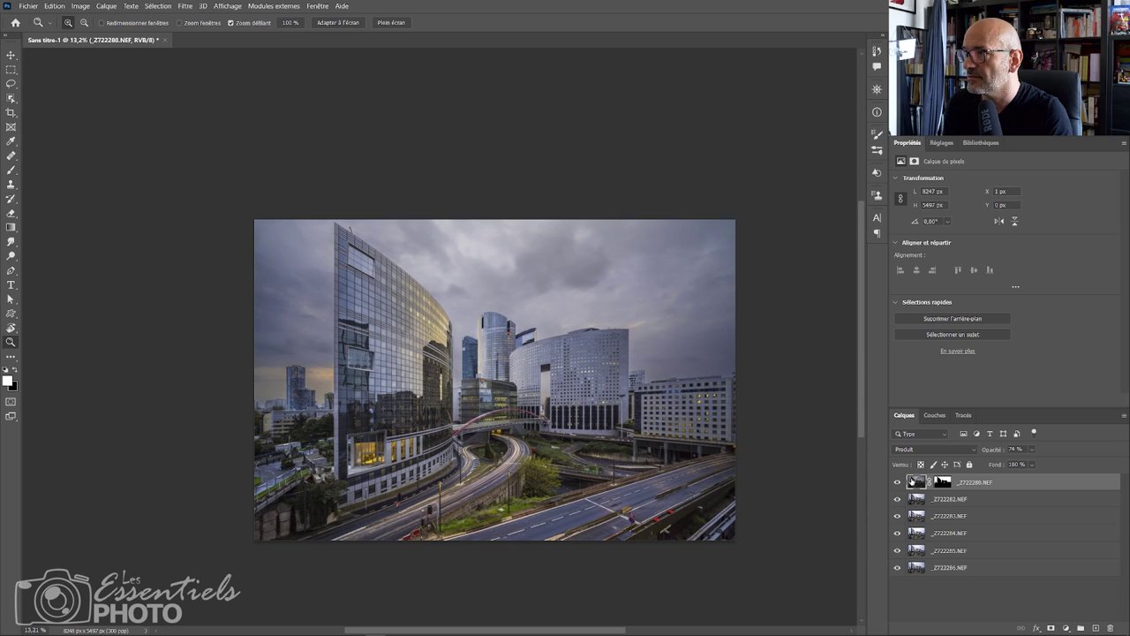
left_click(943, 483, "shift")
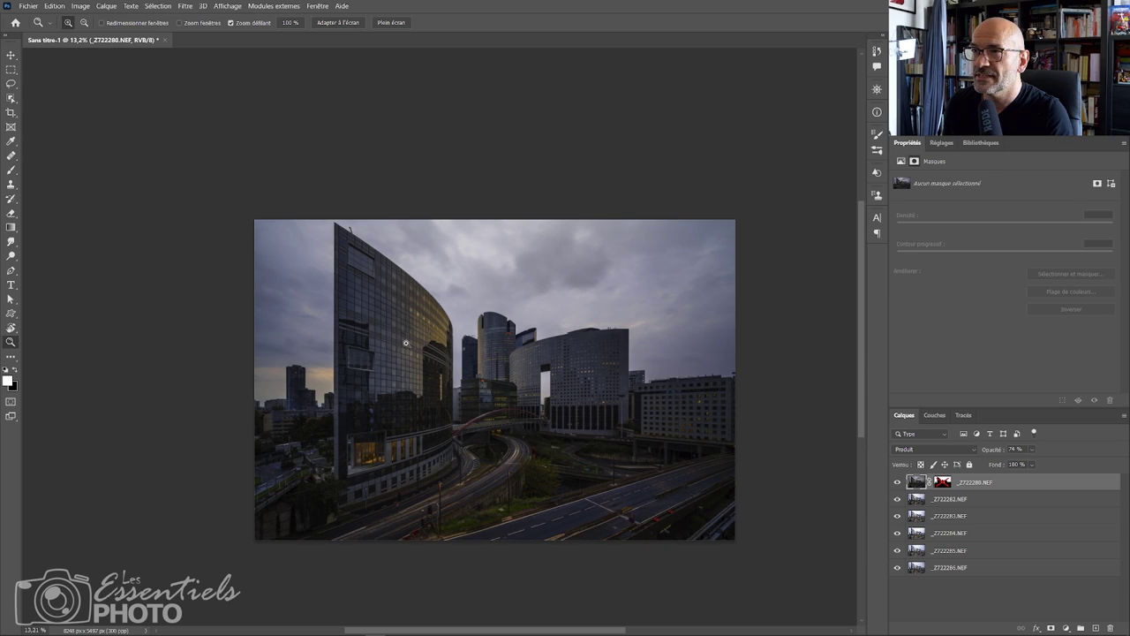
left_click(943, 483, "shift")
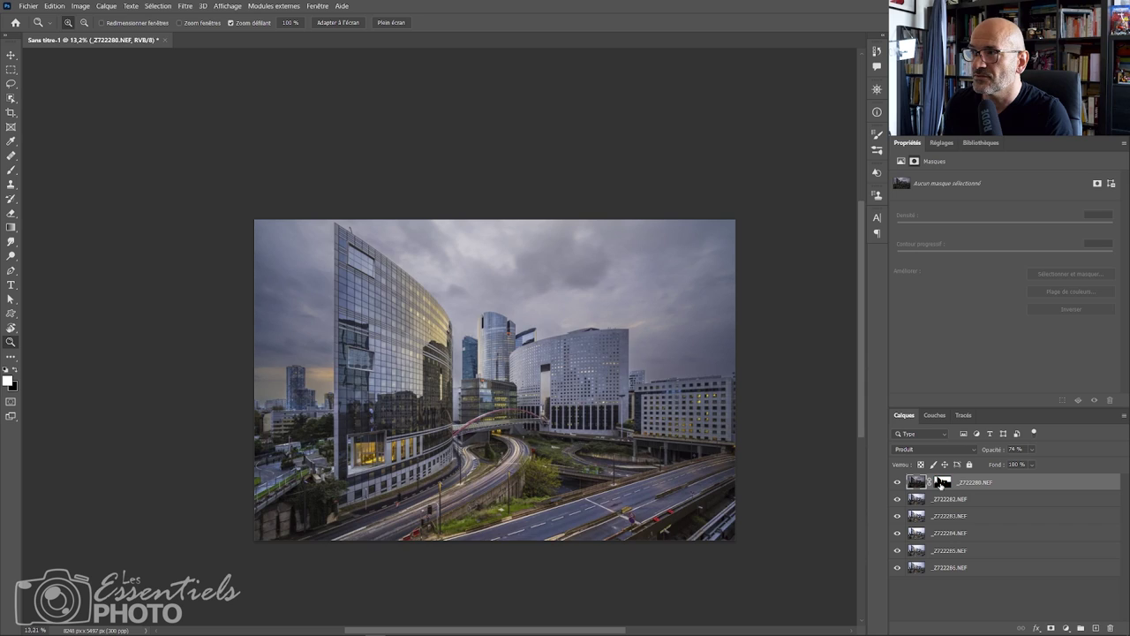
left_click(943, 482, "shift")
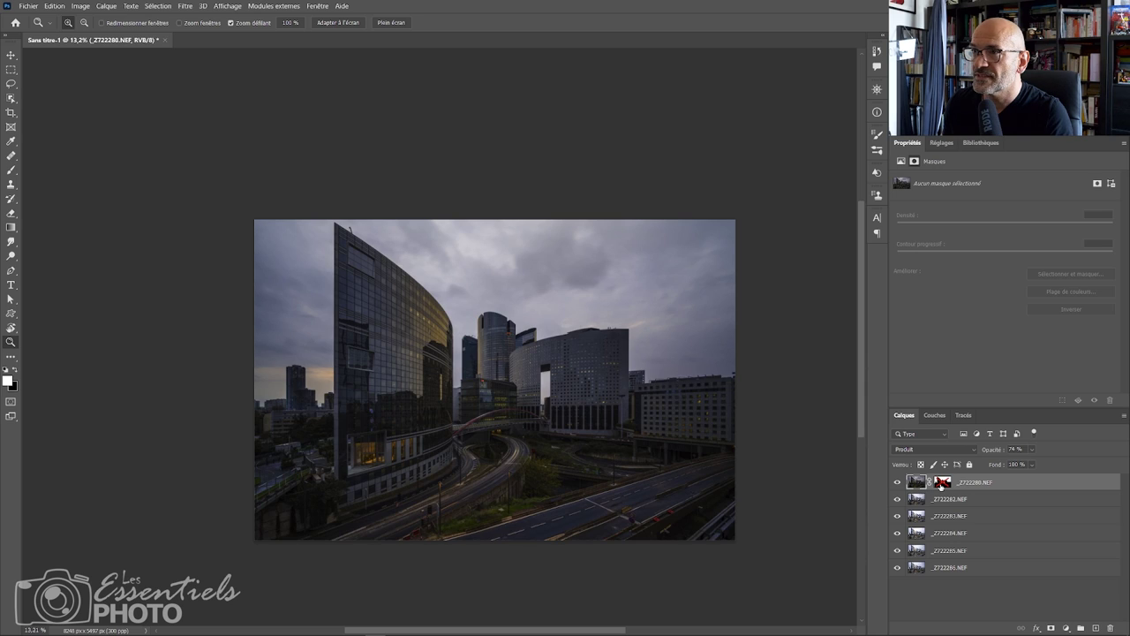
left_click(941, 483, "shift")
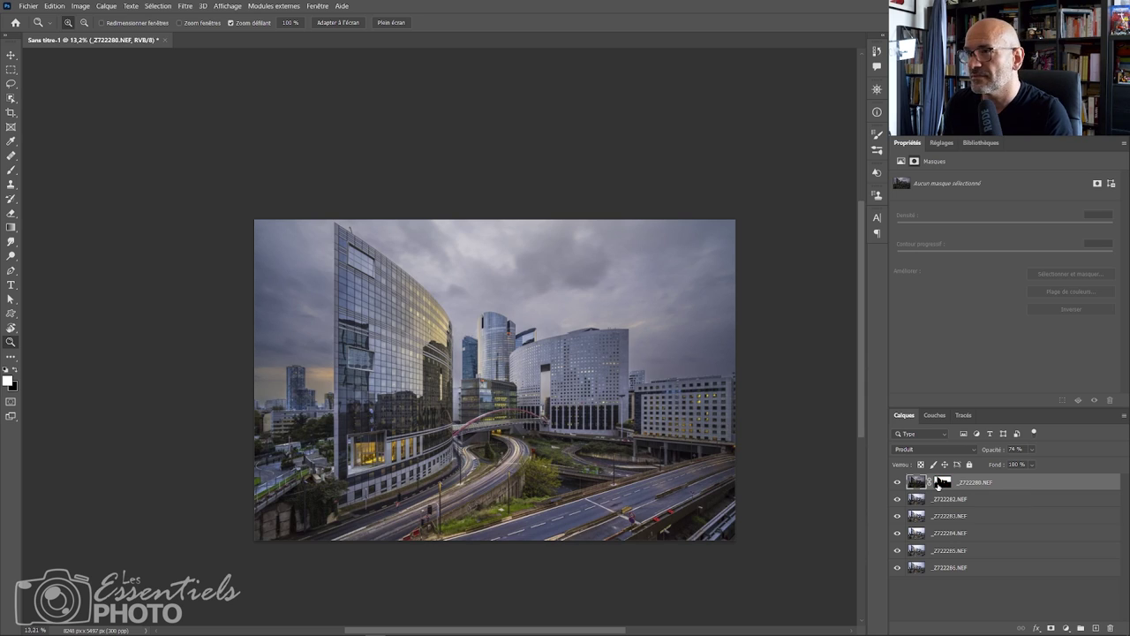
left_click_drag(487, 407, 533, 414)
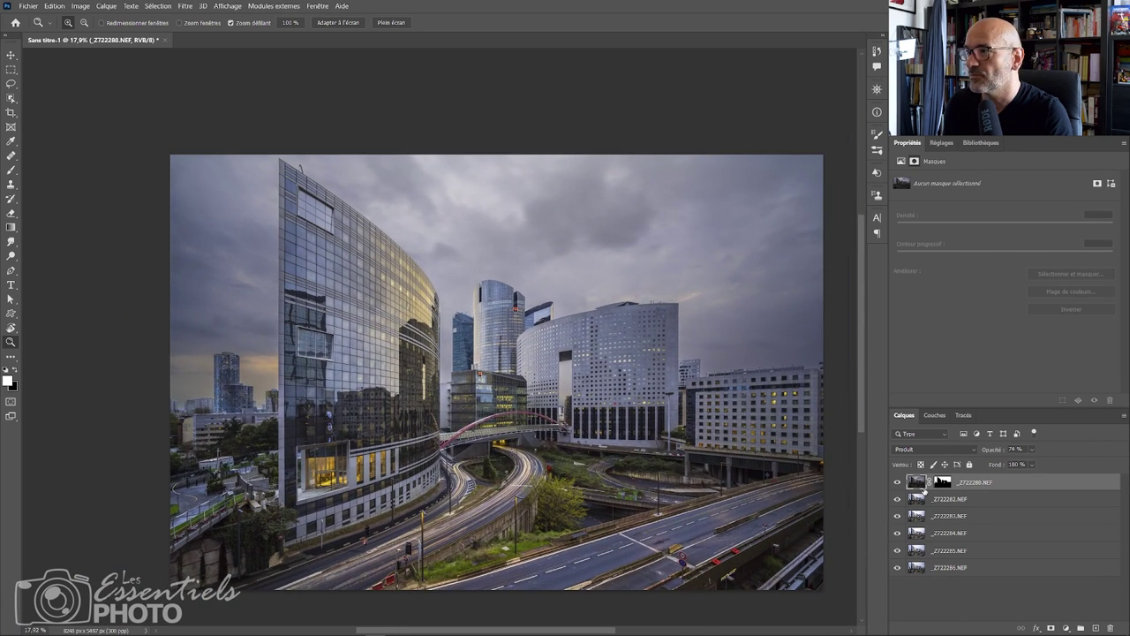
Raise the _Z722280.NEF layer's opacity to about 82%.
left_click(1030, 449)
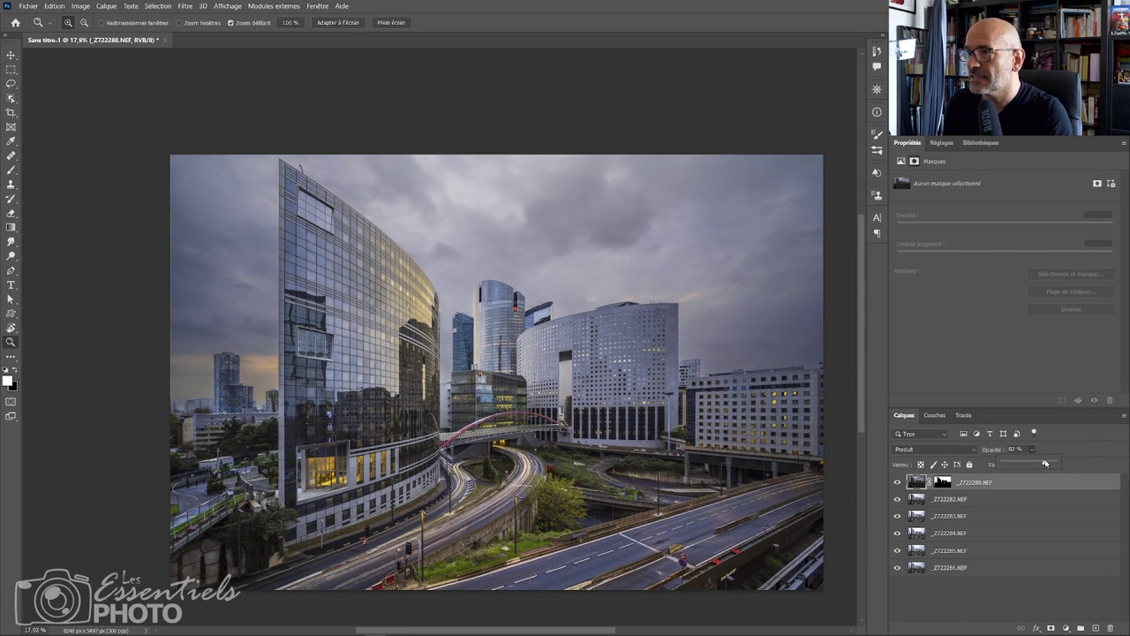
left_click(979, 506)
Add a Curves adjustment layer directly above the _Z722282.NEF layer.
left_click(980, 506)
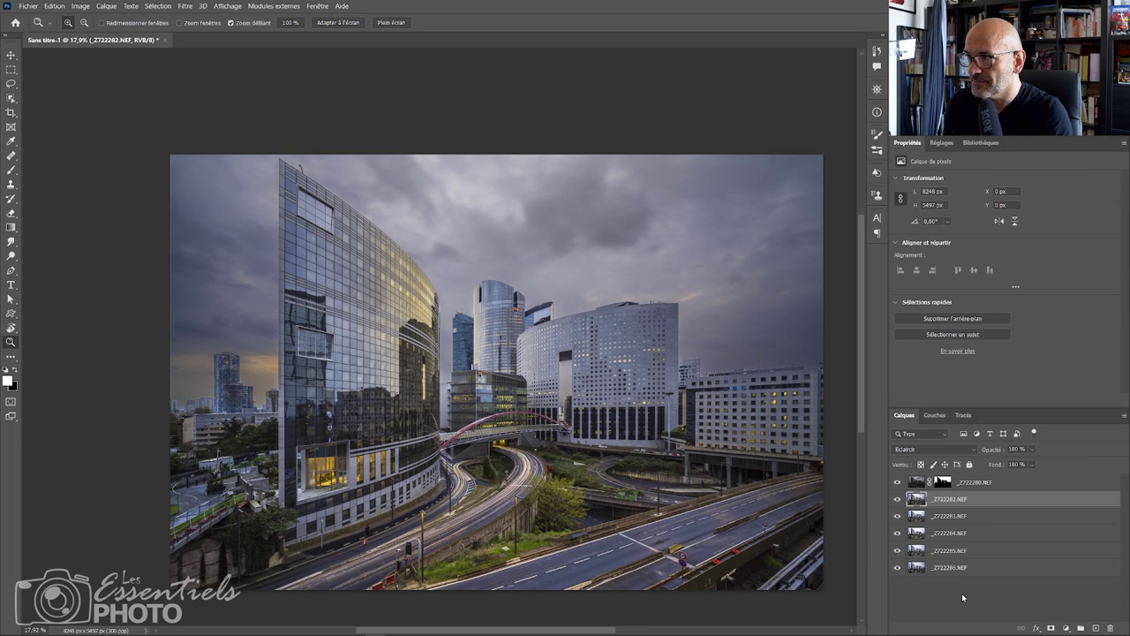
left_click(1065, 628)
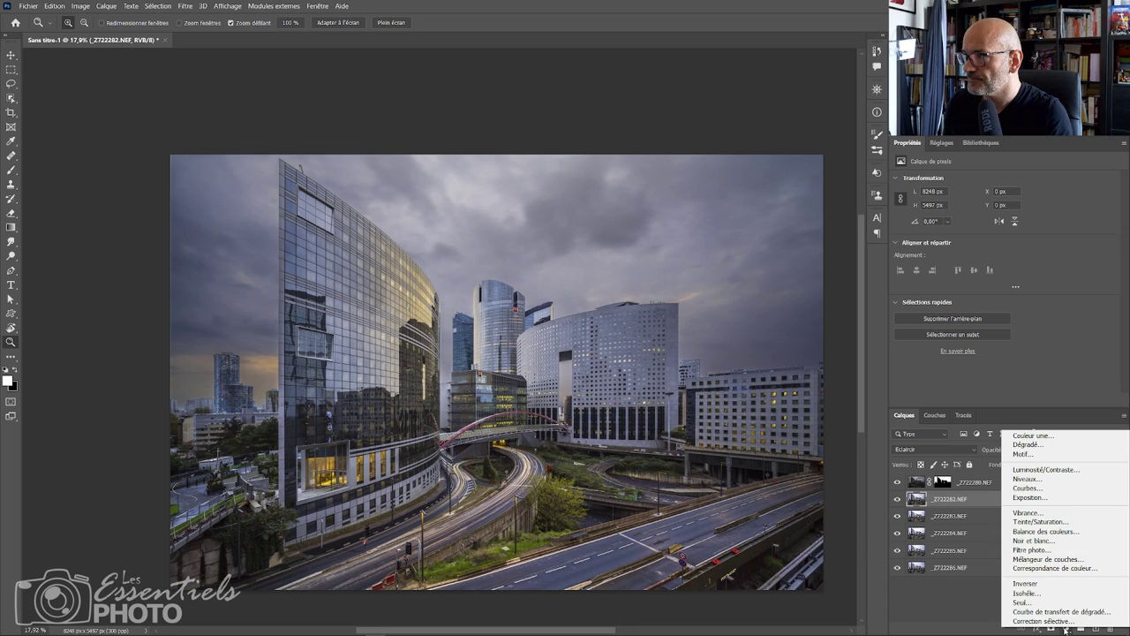
left_click(1040, 491)
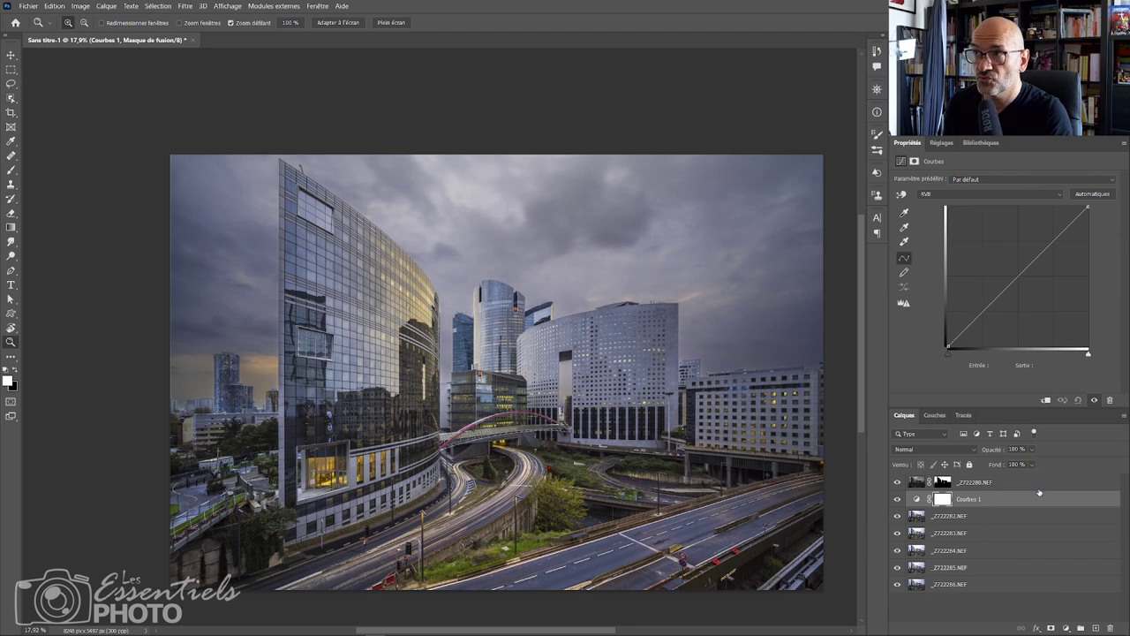
Darken the RGB curve's shadows with a point at input 77, output 54, anchor the highlights near input 197, and compare before and after.
left_click_drag(1018, 276, 1029, 286)
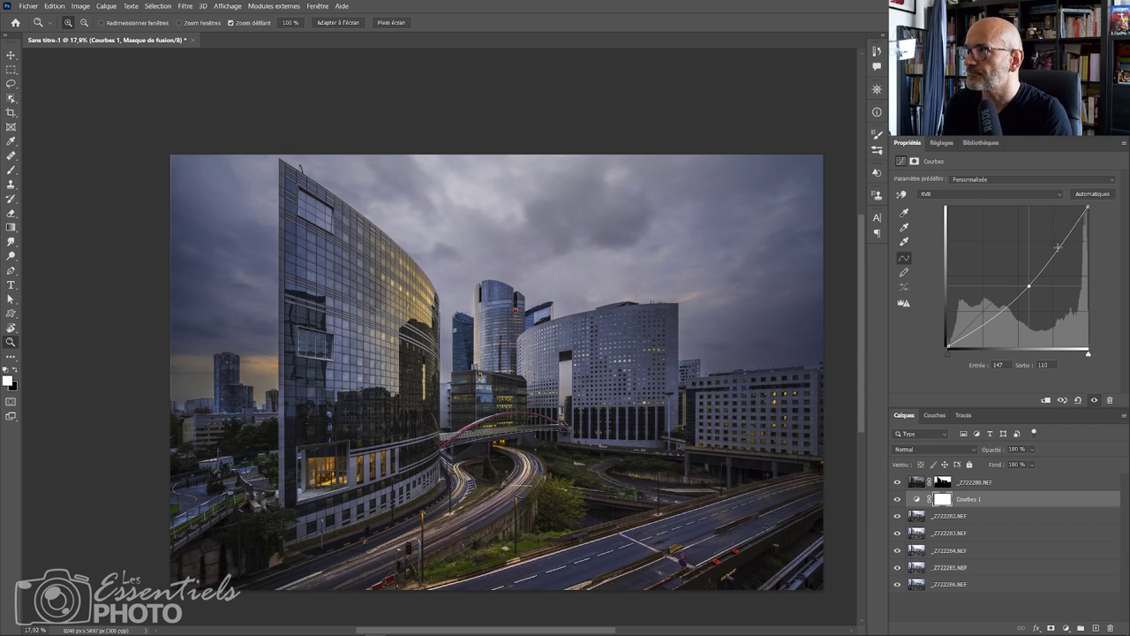
left_click(1057, 245)
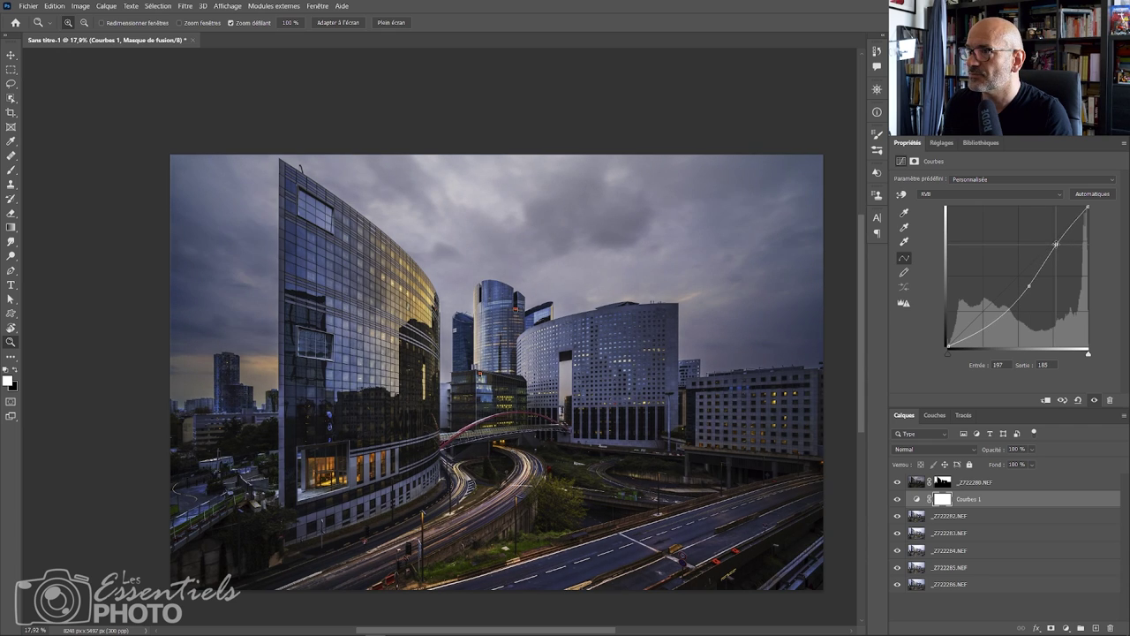
left_click_drag(1056, 245, 1056, 241)
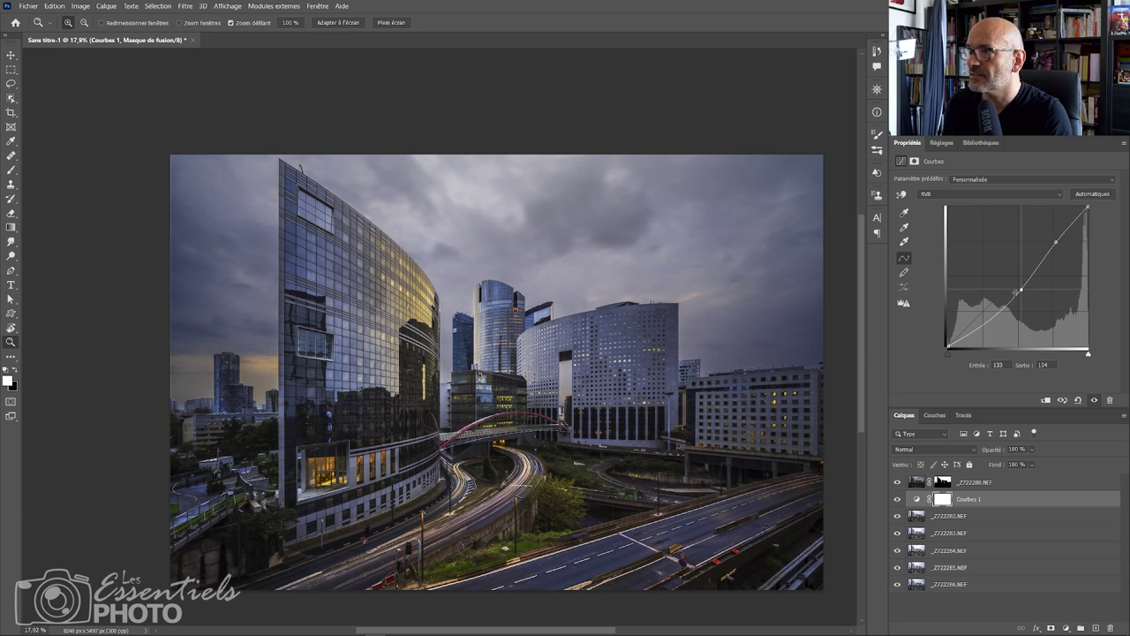
mouse_move(999, 303)
left_mouse_down()
mouse_move(986, 324)
mouse_move(991, 316)
left_mouse_up()
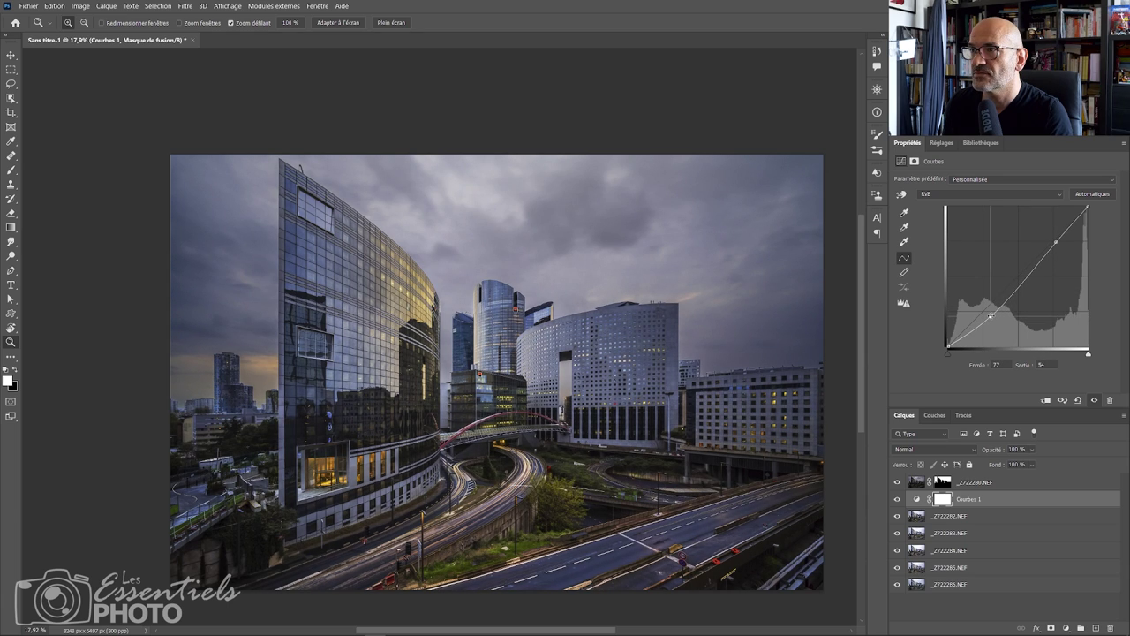
left_click(897, 499)
left_click(898, 499)
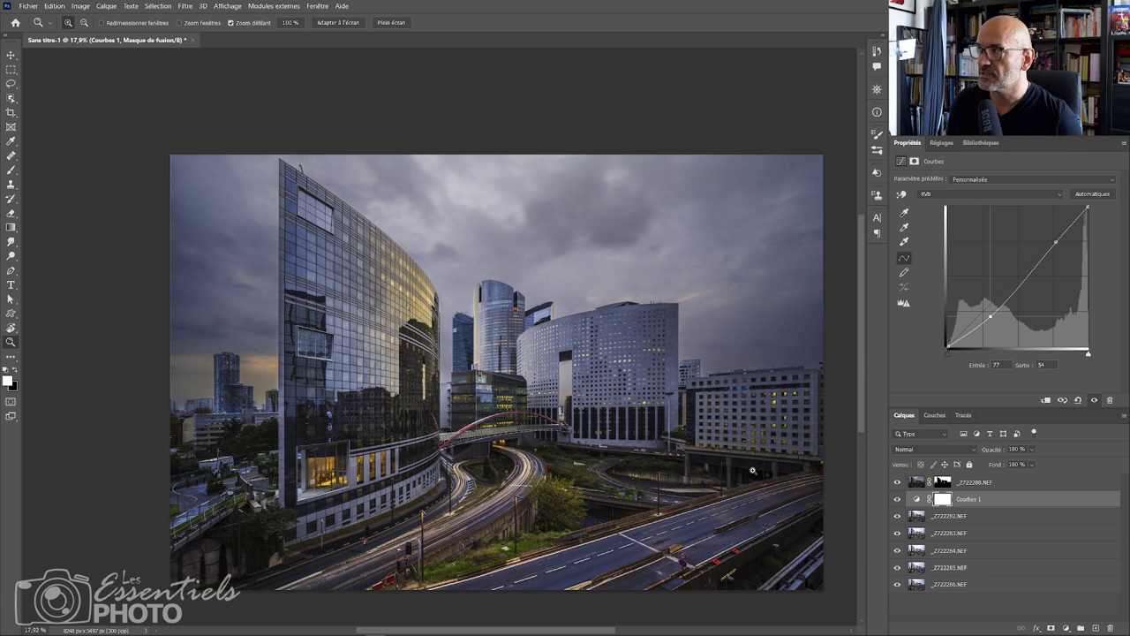
Try the Luminosité blend mode on the Curves adjustment layer, compare before and after, and return it to Normal.
left_click(933, 451)
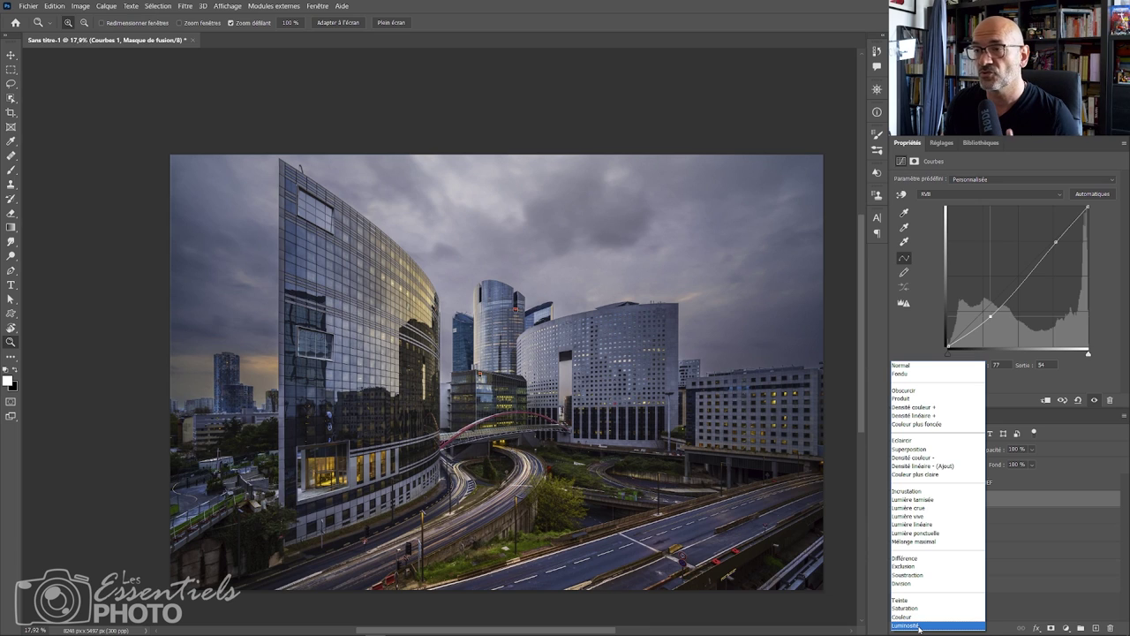
left_click(920, 625)
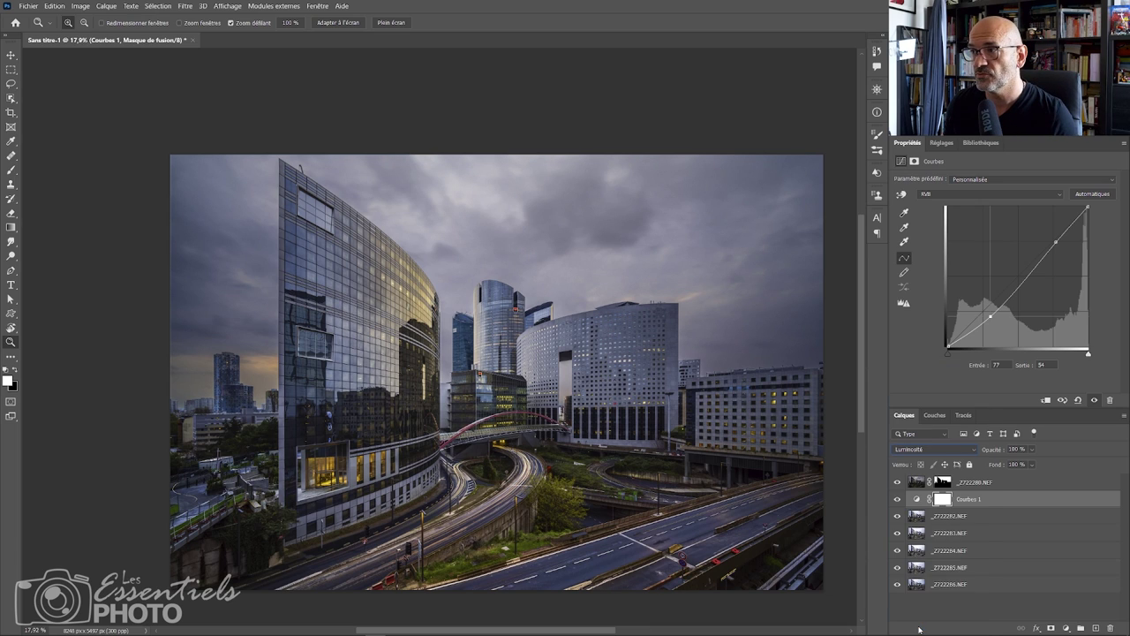
left_click(896, 500)
left_click(896, 500)
left_click(923, 449)
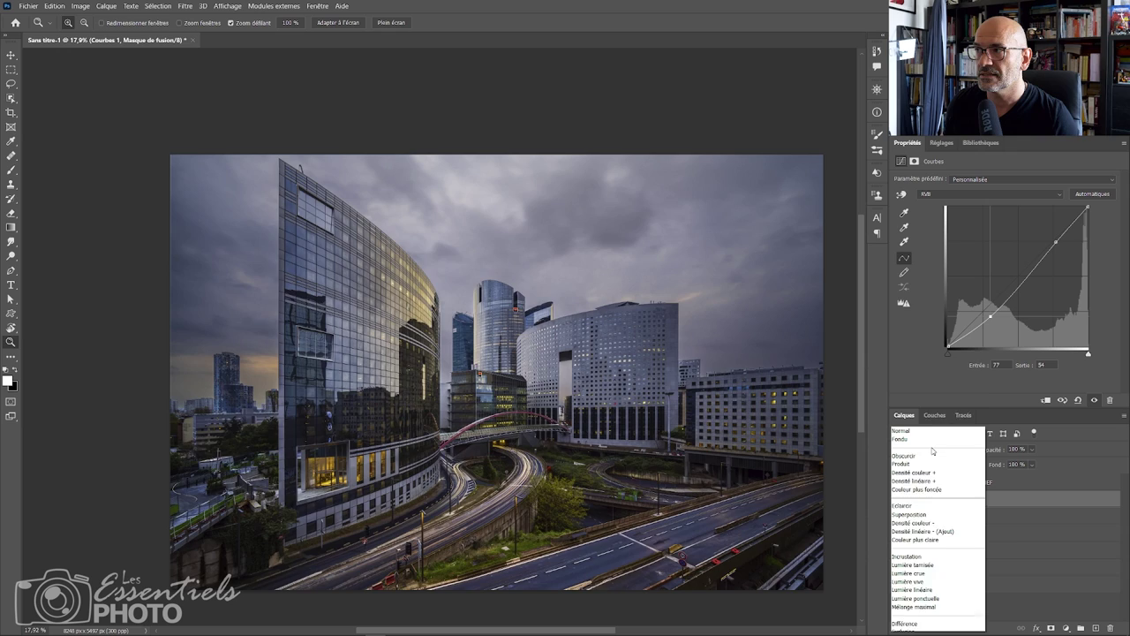
left_click(921, 367)
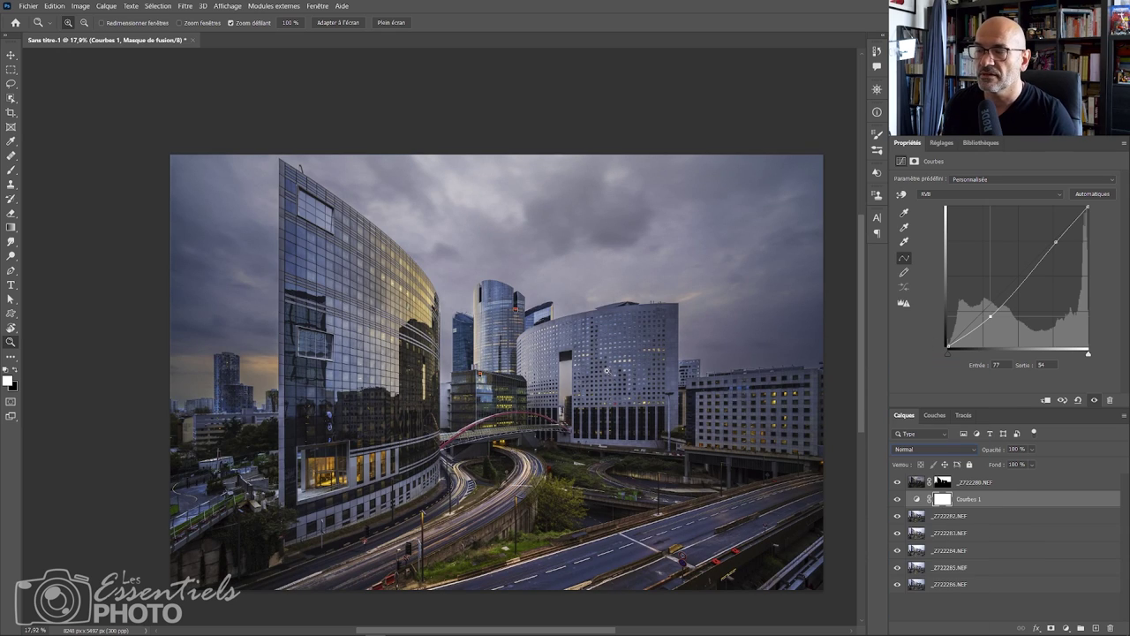
Compare the image with the Curves adjustment and the _Z722280.NEF sky layer hidden and shown, examining the horizon beside the glass tower.
left_click(896, 500)
left_click(896, 500)
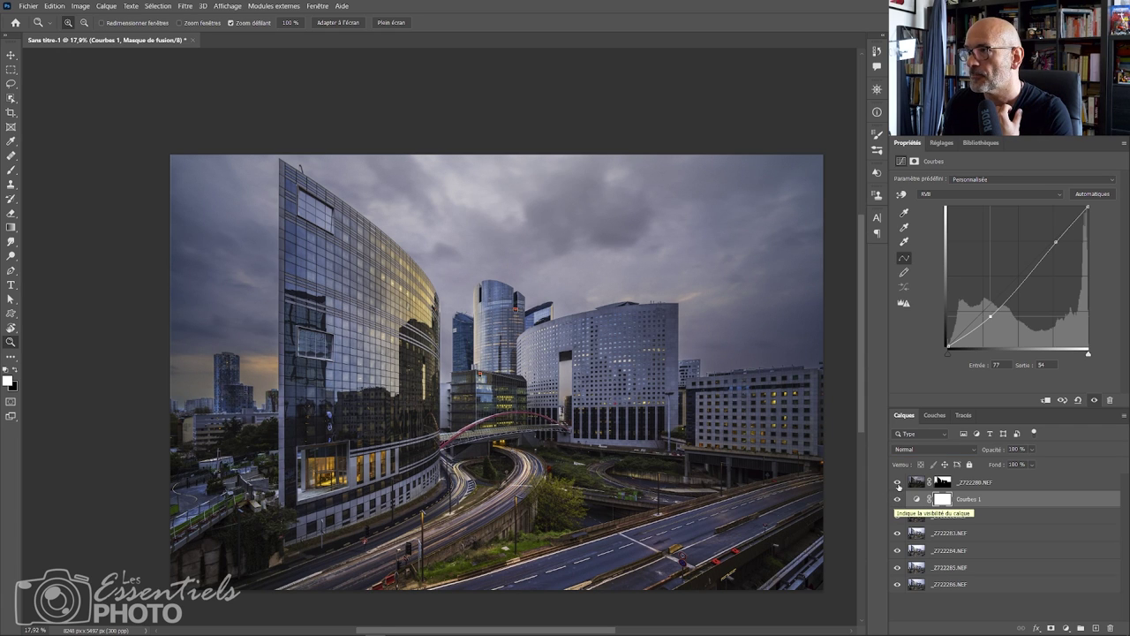
left_click(897, 483)
left_click(897, 483)
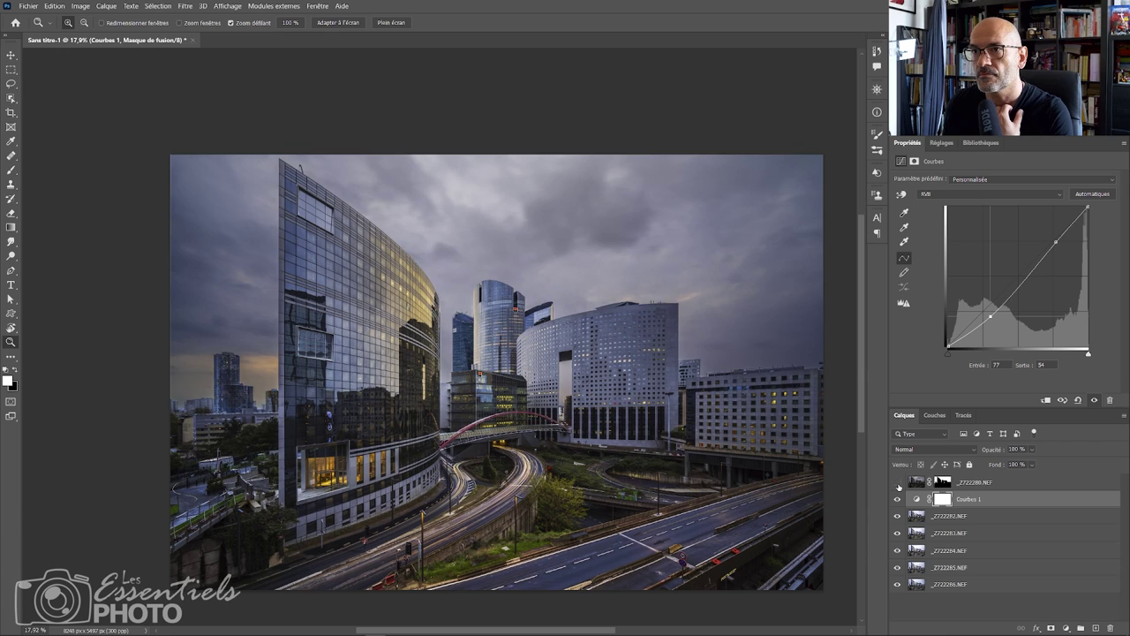
left_click(897, 483)
left_click(897, 483)
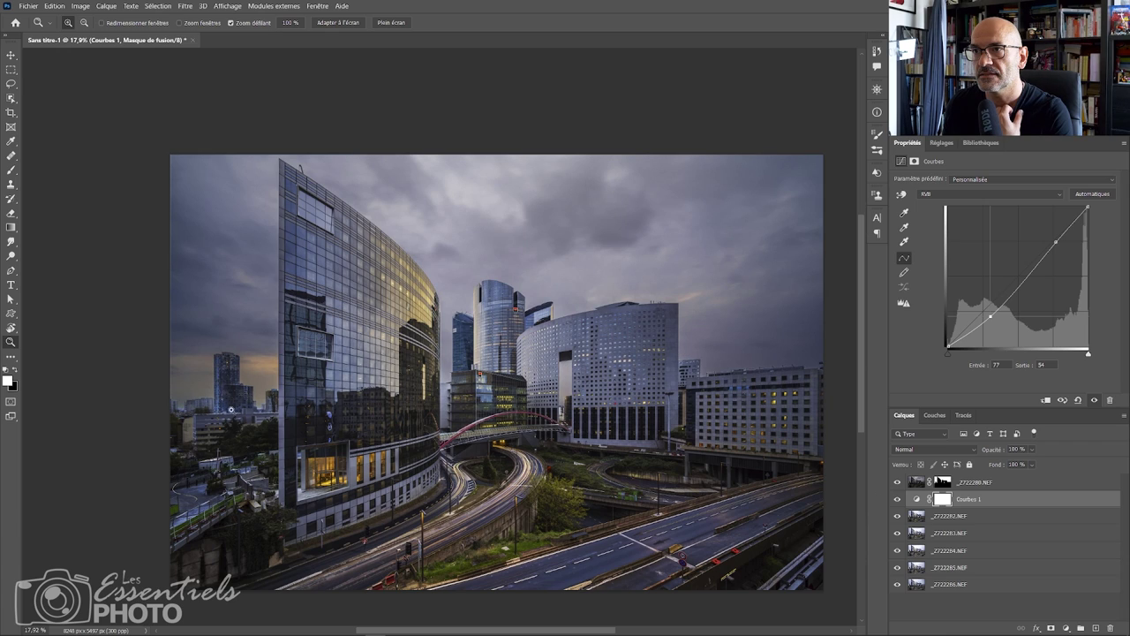
left_click(897, 483)
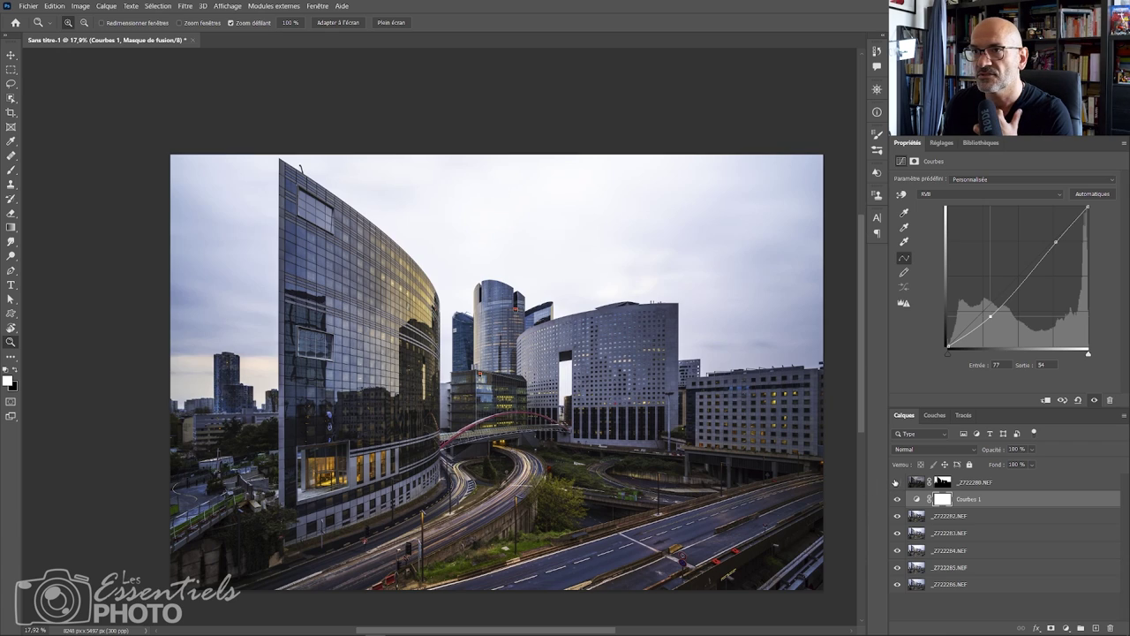
left_click(897, 483)
left_click_drag(224, 407, 260, 401)
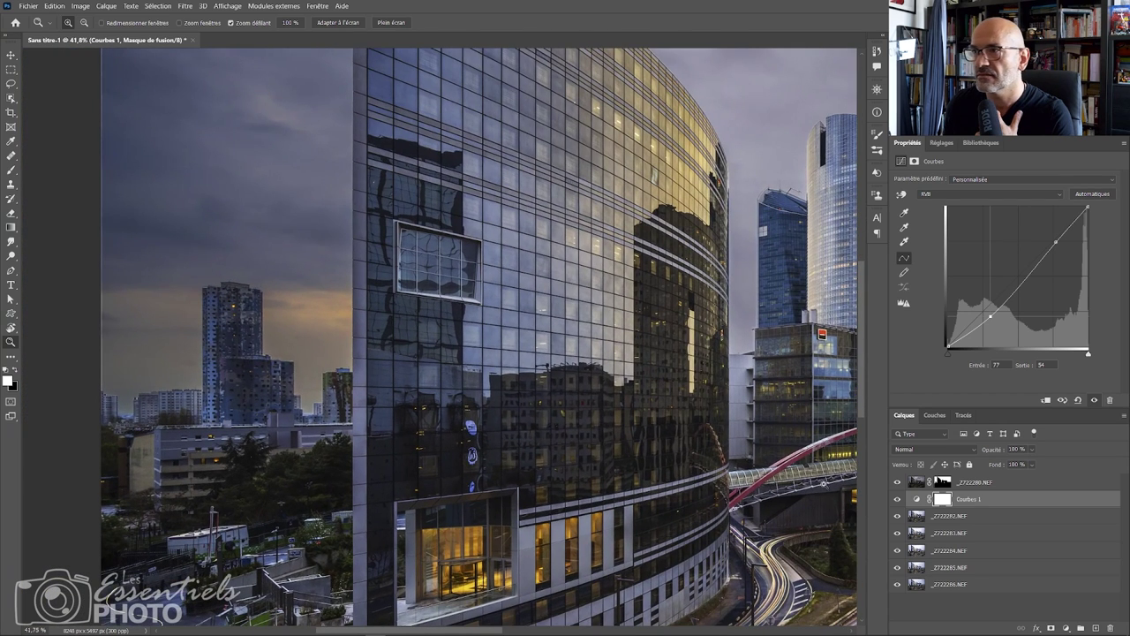
left_click(897, 483)
left_click(898, 483)
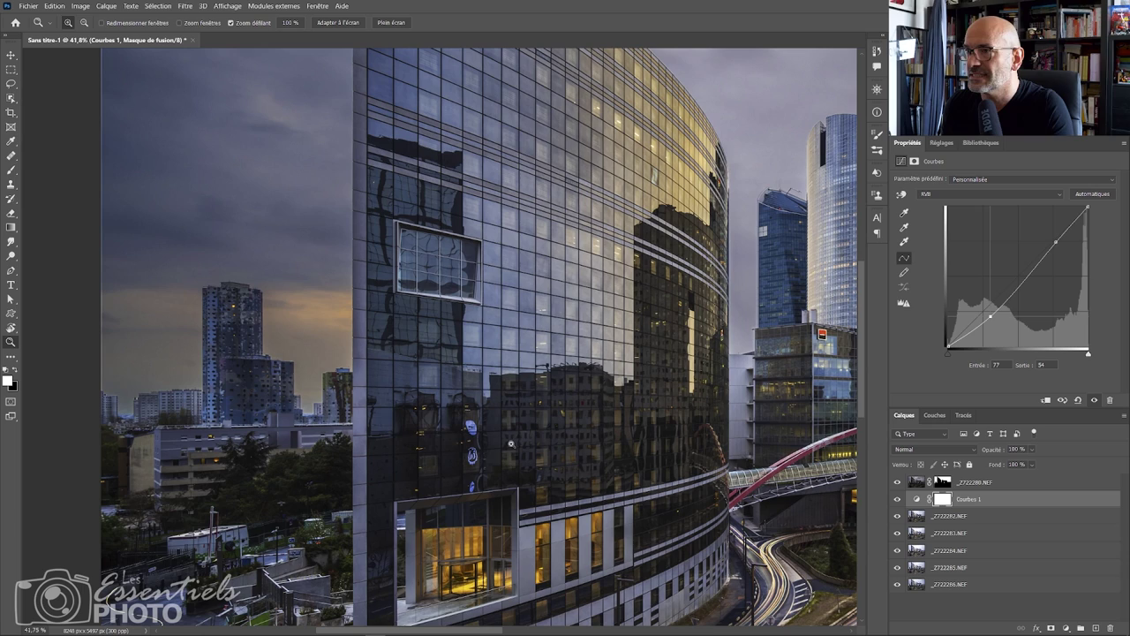
left_click_drag(507, 458, 520, 411)
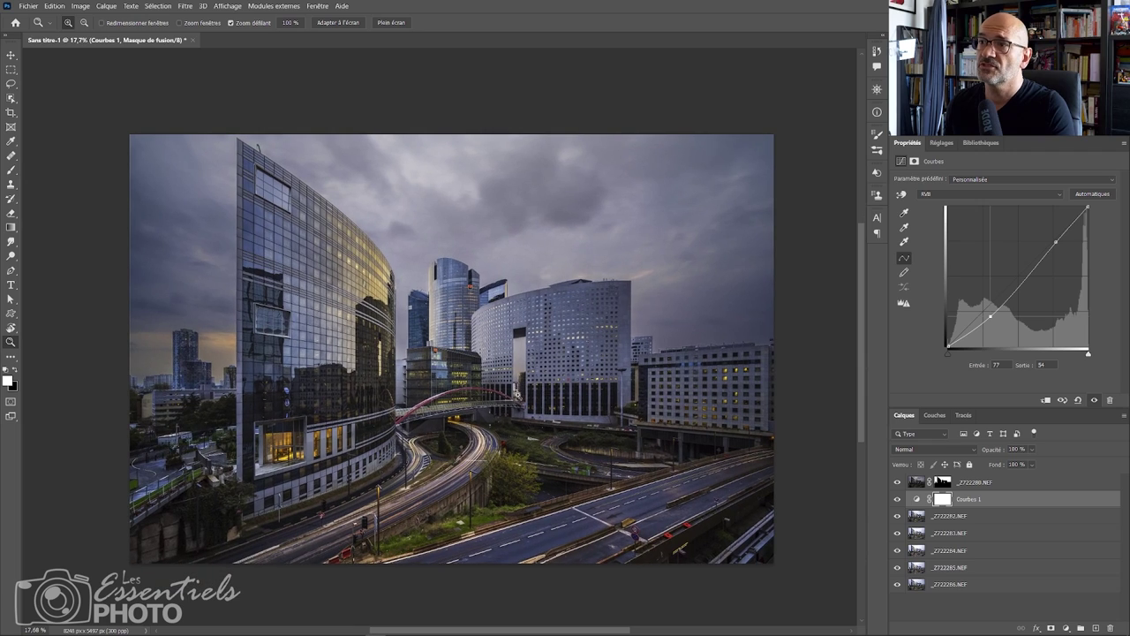
Compare the blended result with the _Z722286.NEF exposure alone, and check the image with the Curves adjustment hidden and shown.
left_click(898, 584, "alt")
left_click(897, 585, "alt")
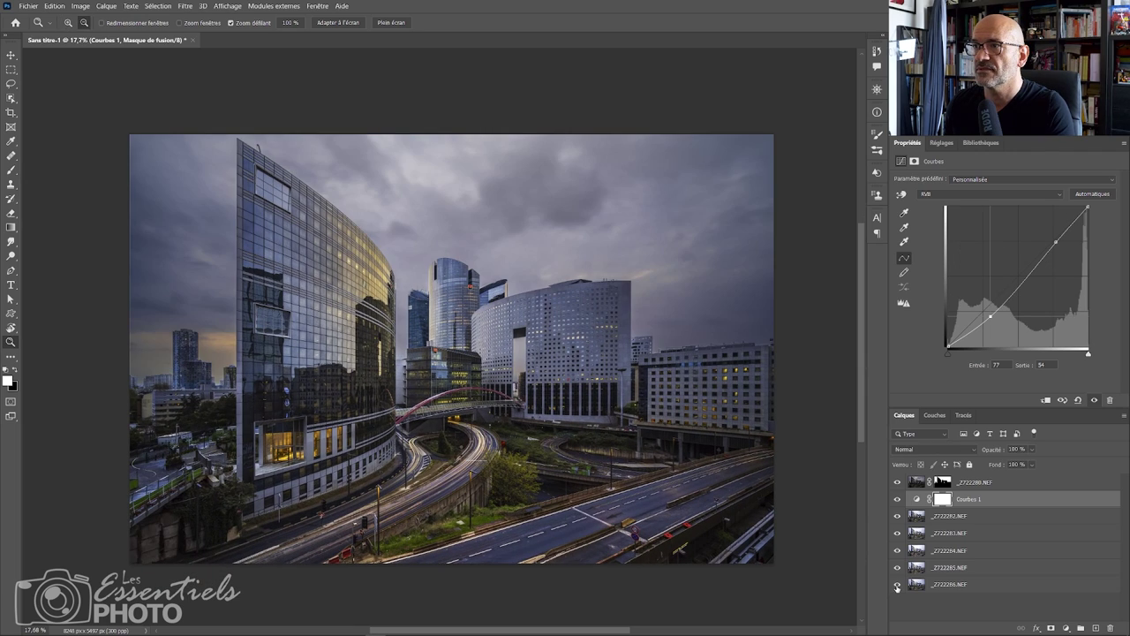
left_click_drag(556, 417, 574, 401)
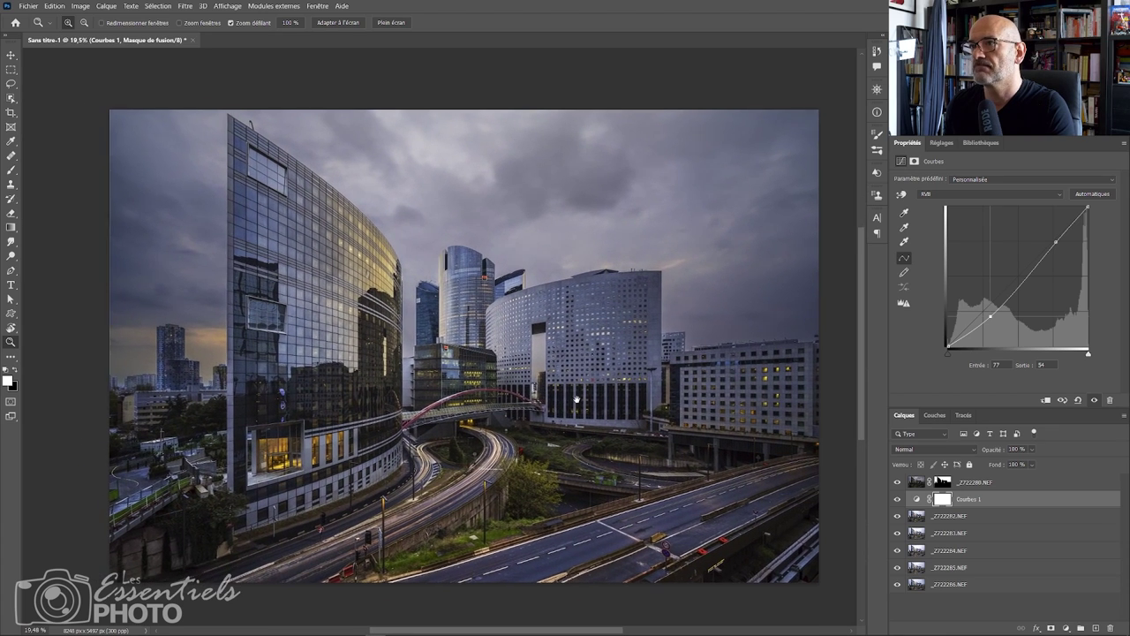
left_click(897, 500)
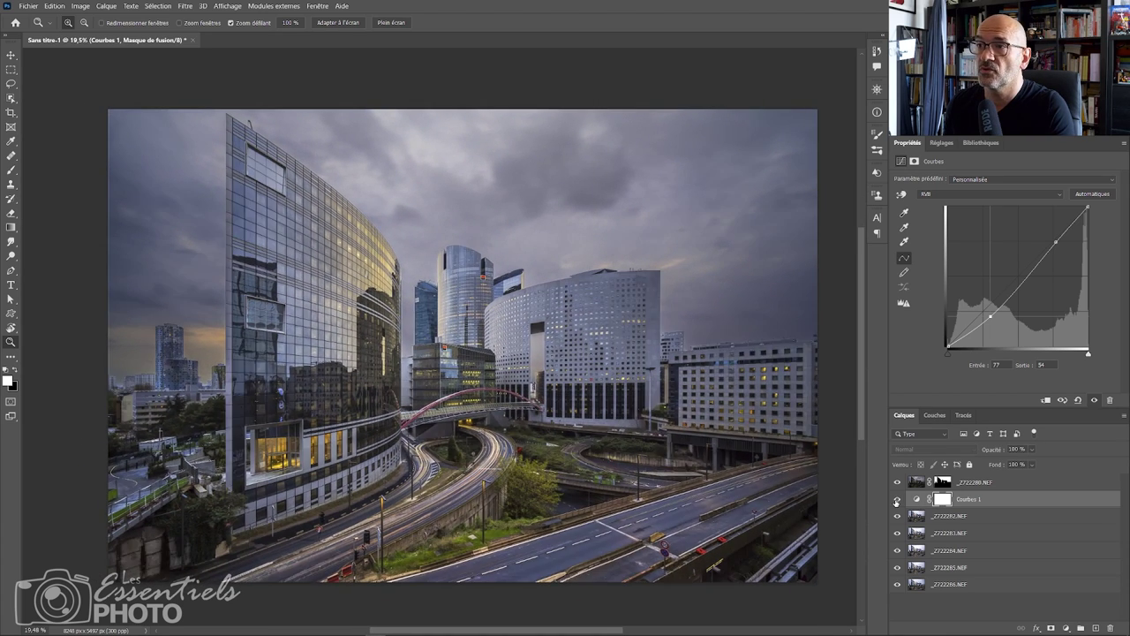
left_click(897, 500)
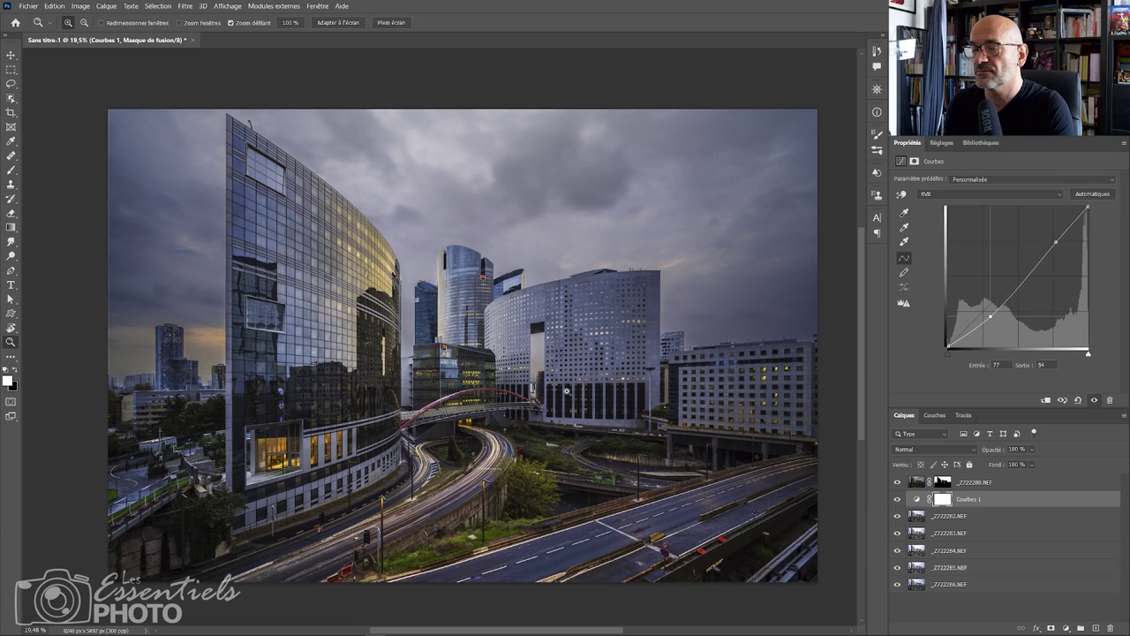
left_click(896, 500)
left_click(897, 499)
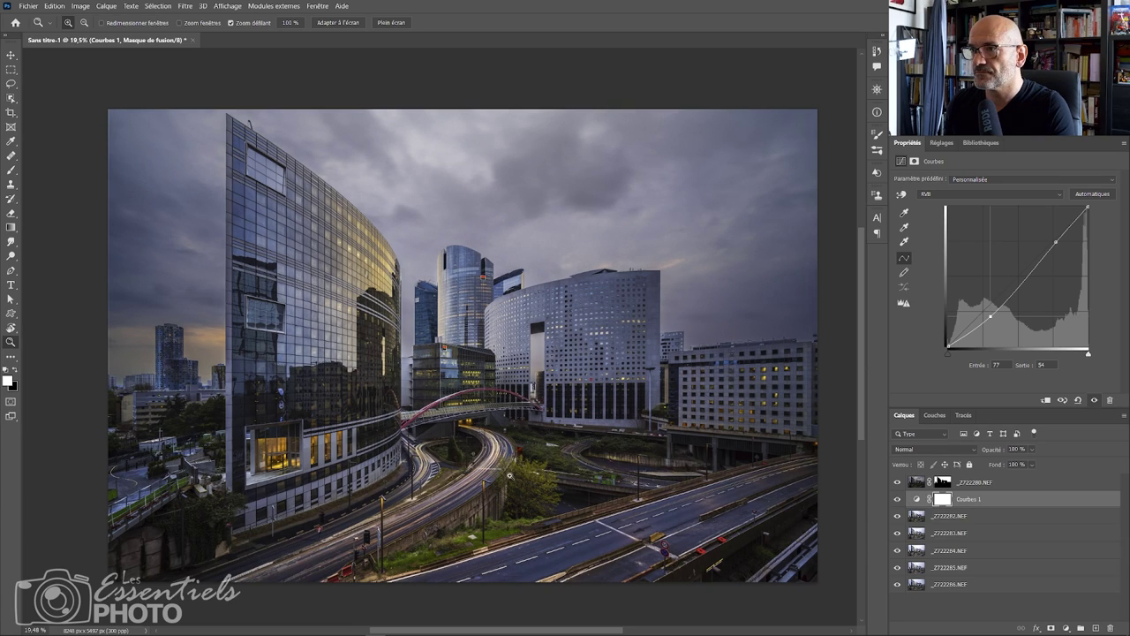
Add a new layer named Lumière directly above the Curves adjustment and set its blend mode to Incrustation.
left_click(516, 466)
left_click(731, 463, "alt")
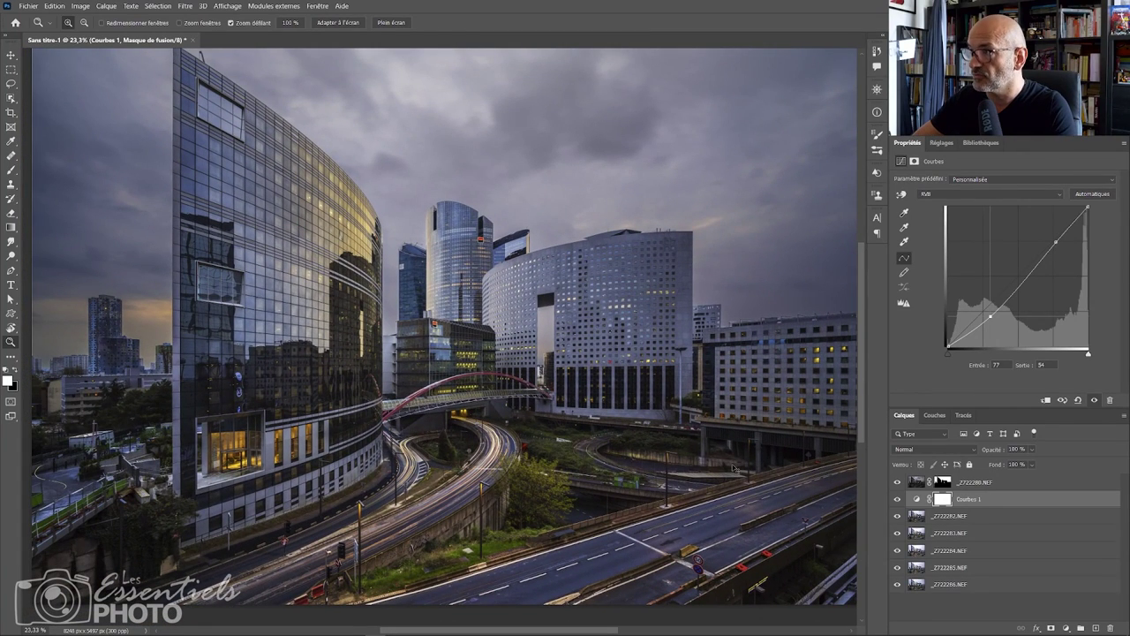
key("ctrl+shift+alt+n")
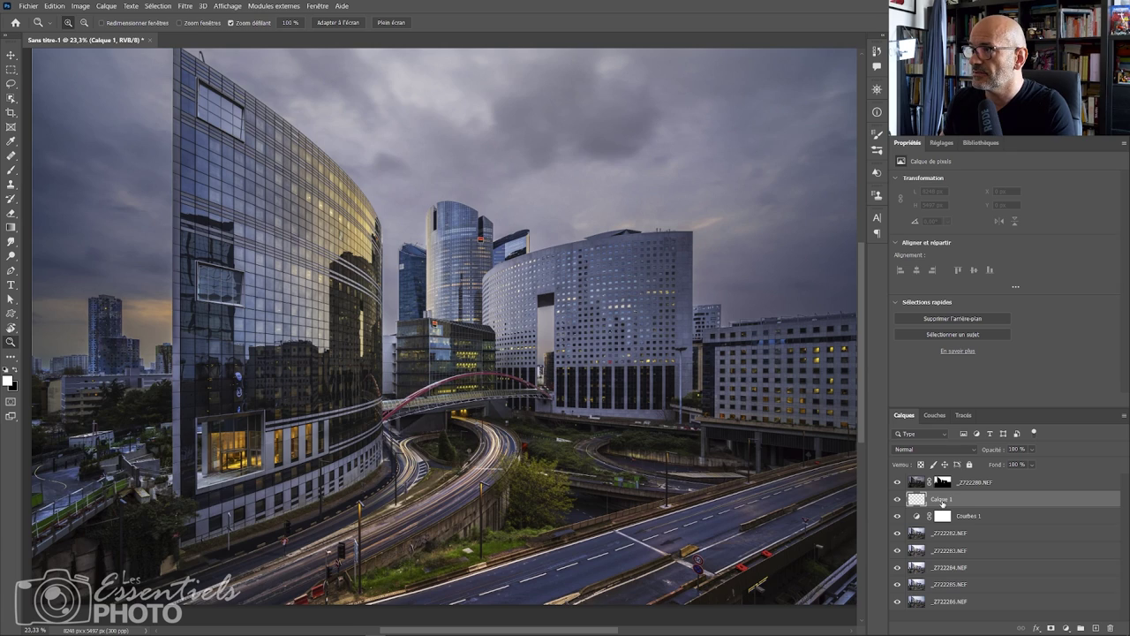
double_click(942, 500)
type("Lu")
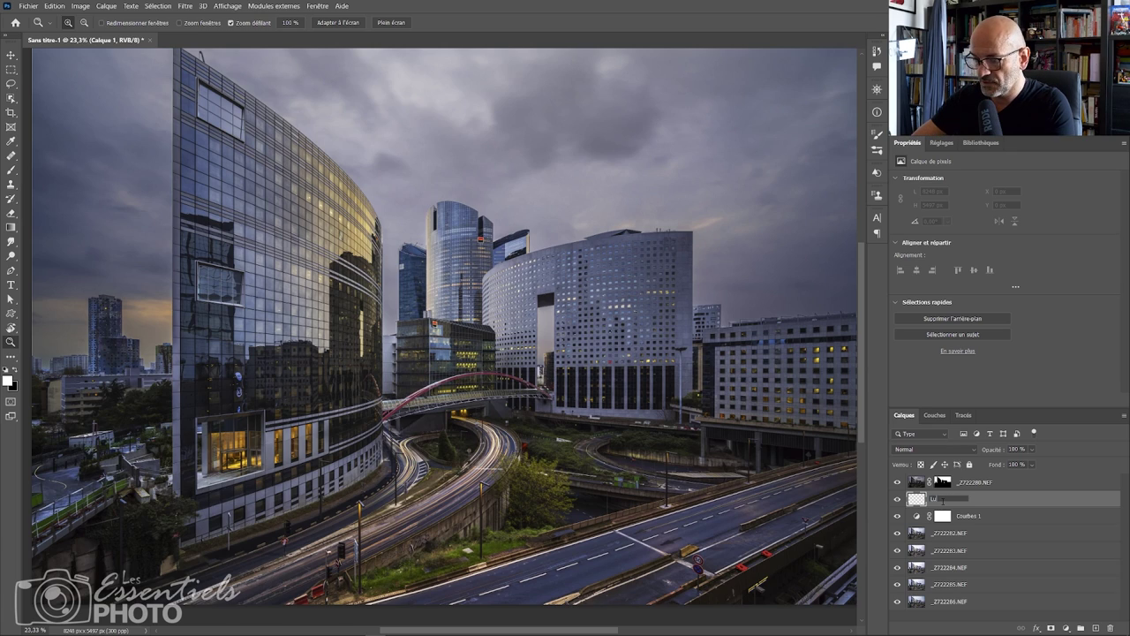
type("mière")
key("Return")
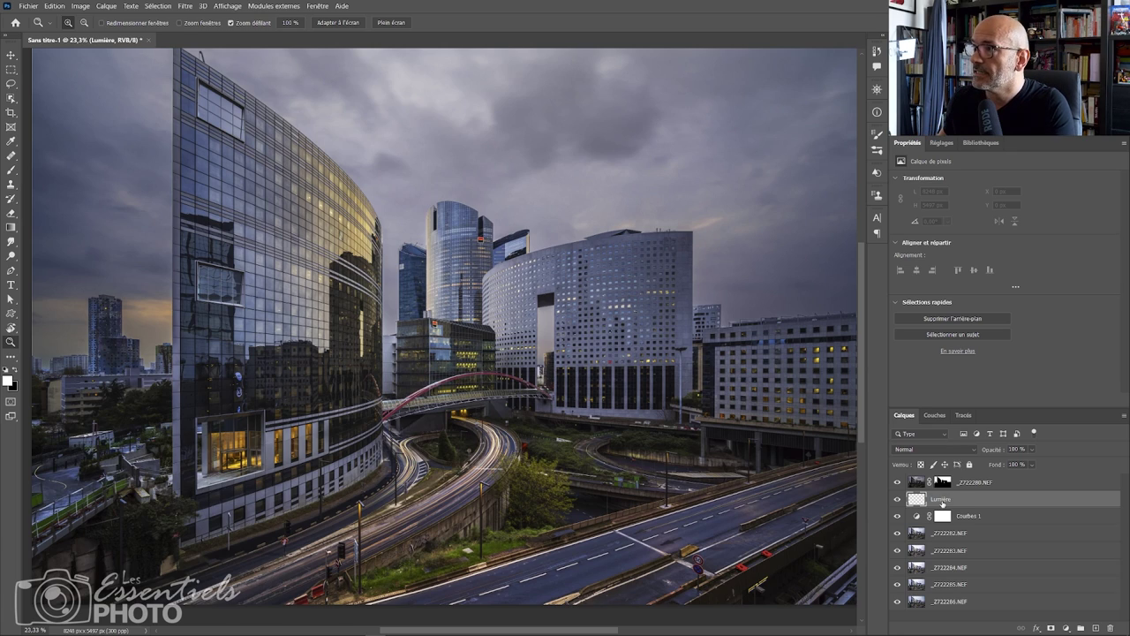
left_click(956, 450)
left_click(921, 493)
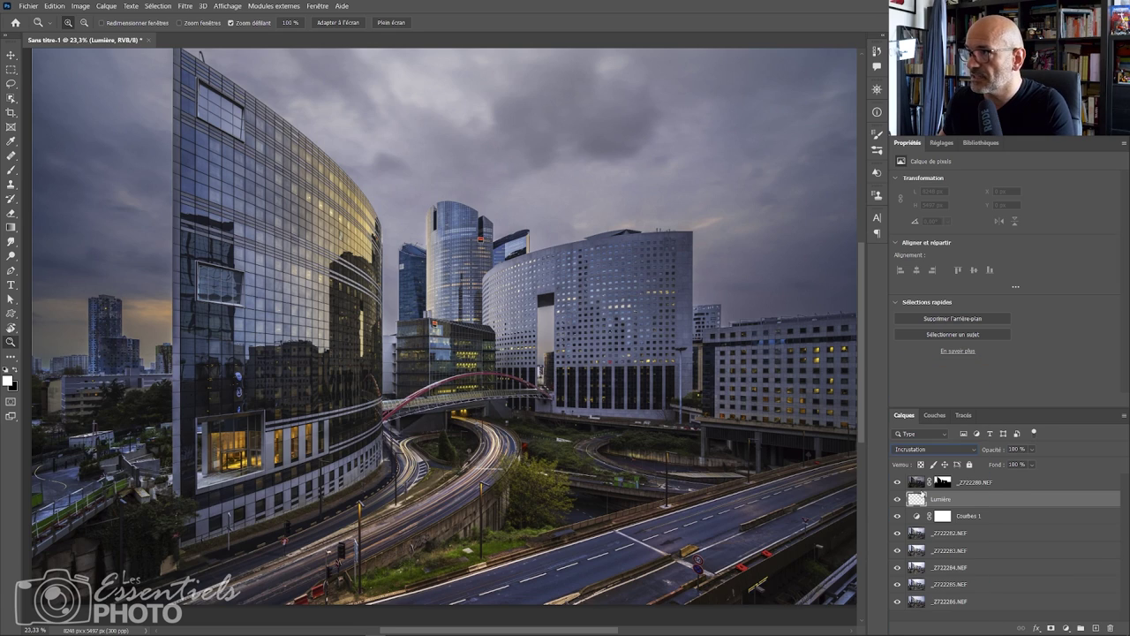
Brush white along the curved road's traffic trails on the Lumière layer to brighten them.
key("b")
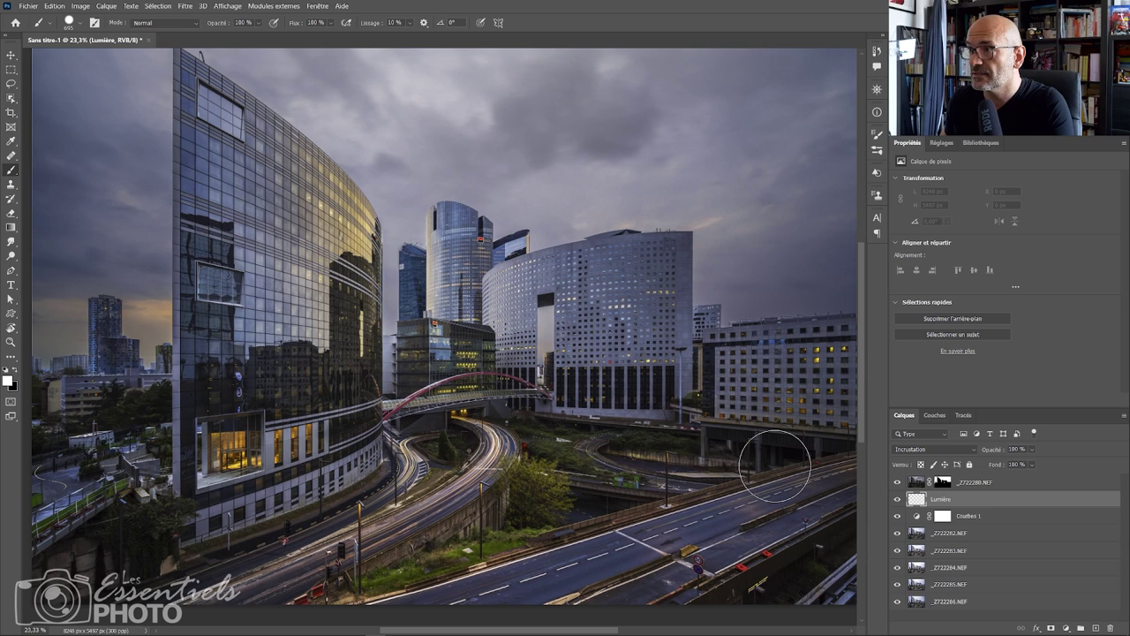
mouse_move(460, 306)
left_mouse_down()
mouse_move(517, 309)
mouse_move(486, 304)
mouse_move(477, 142)
left_mouse_up()
mouse_move(468, 343)
left_mouse_down()
mouse_move(470, 314)
mouse_move(452, 329)
mouse_move(441, 371)
left_mouse_up()
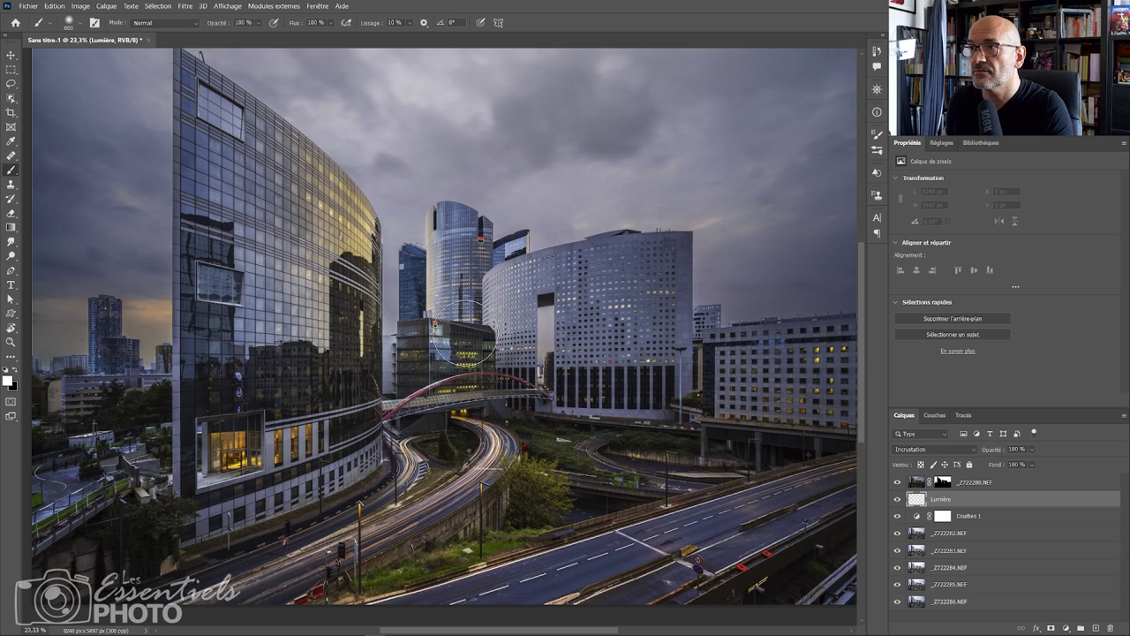
mouse_move(477, 426)
left_mouse_down()
mouse_move(406, 443)
mouse_move(396, 492)
left_mouse_up()
mouse_move(397, 446)
left_mouse_down()
mouse_move(411, 481)
mouse_move(389, 503)
mouse_move(212, 580)
mouse_move(385, 496)
mouse_move(397, 448)
mouse_move(454, 417)
mouse_move(505, 441)
mouse_move(488, 477)
mouse_move(451, 504)
mouse_move(201, 602)
mouse_move(322, 565)
mouse_move(309, 574)
mouse_move(472, 488)
left_mouse_up()
mouse_move(415, 530)
left_mouse_down()
mouse_move(481, 490)
mouse_move(508, 446)
mouse_move(495, 468)
left_mouse_up()
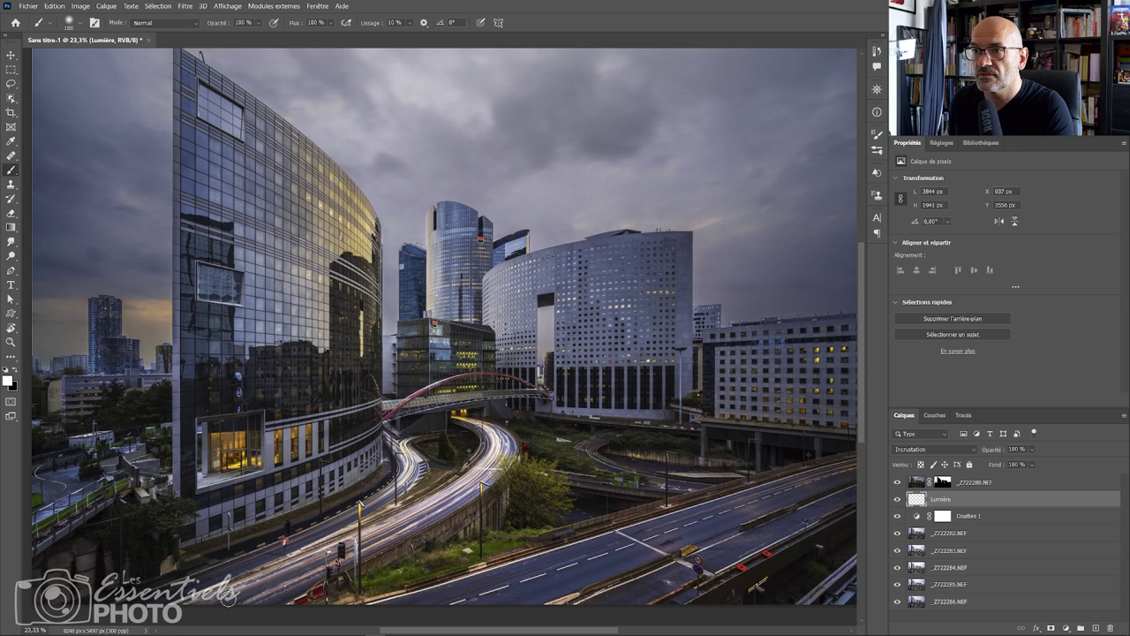
mouse_move(138, 609)
left_mouse_down()
mouse_move(252, 569)
mouse_move(404, 481)
mouse_move(392, 435)
mouse_move(493, 420)
mouse_move(509, 434)
mouse_move(465, 417)
mouse_move(488, 441)
mouse_move(462, 506)
mouse_move(616, 576)
mouse_move(685, 494)
left_mouse_up()
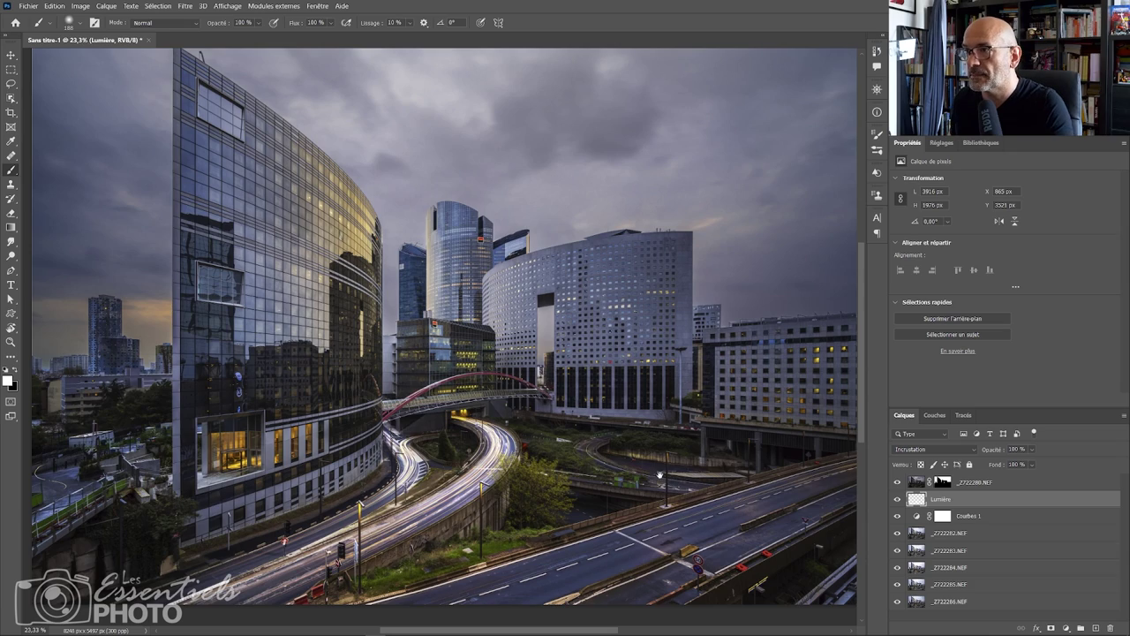
Brush white over the wide highway in the image's lower right on the Lumière layer and check the lightened roads.
mouse_move(536, 601)
left_mouse_down()
mouse_move(436, 562)
mouse_move(671, 441)
mouse_move(424, 552)
mouse_move(335, 547)
left_mouse_up()
scroll(296, 389, "up", 5)
left_click_drag(777, 495, 168, 345)
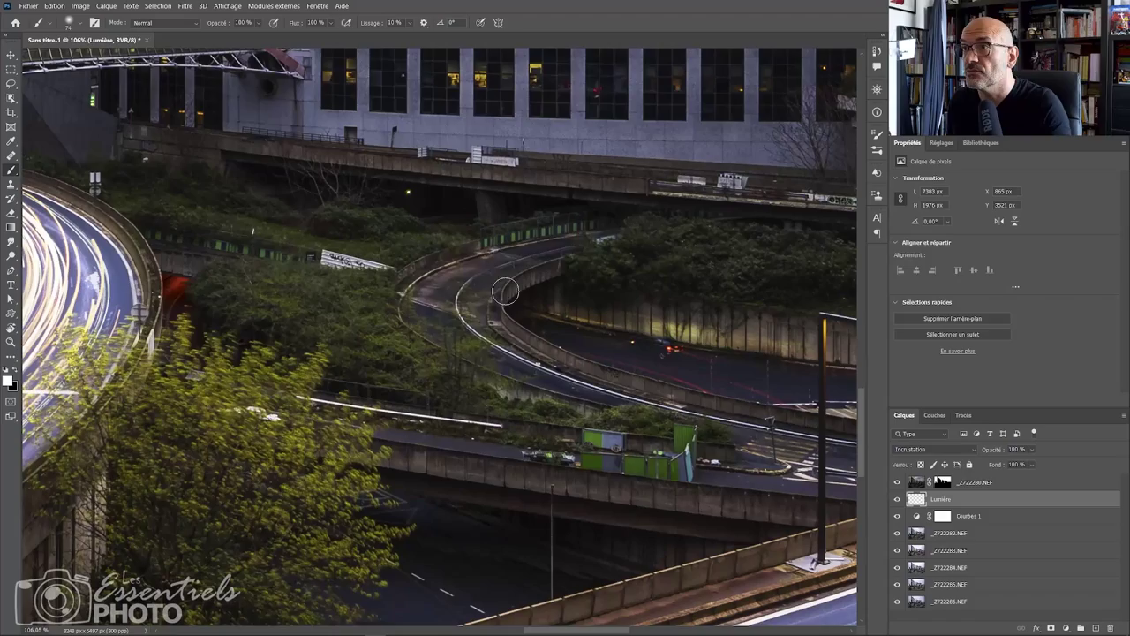
left_click_drag(841, 439, 480, 344)
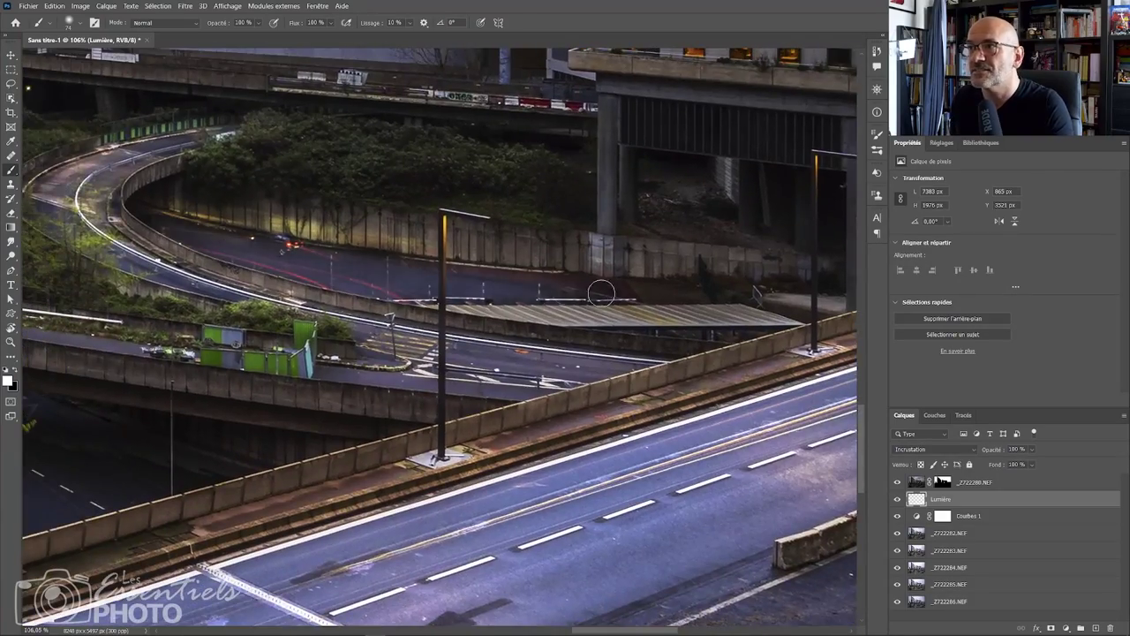
left_click_drag(90, 428, 386, 393)
key("z")
scroll(387, 393, "down", 6)
scroll(575, 415, "up", 3)
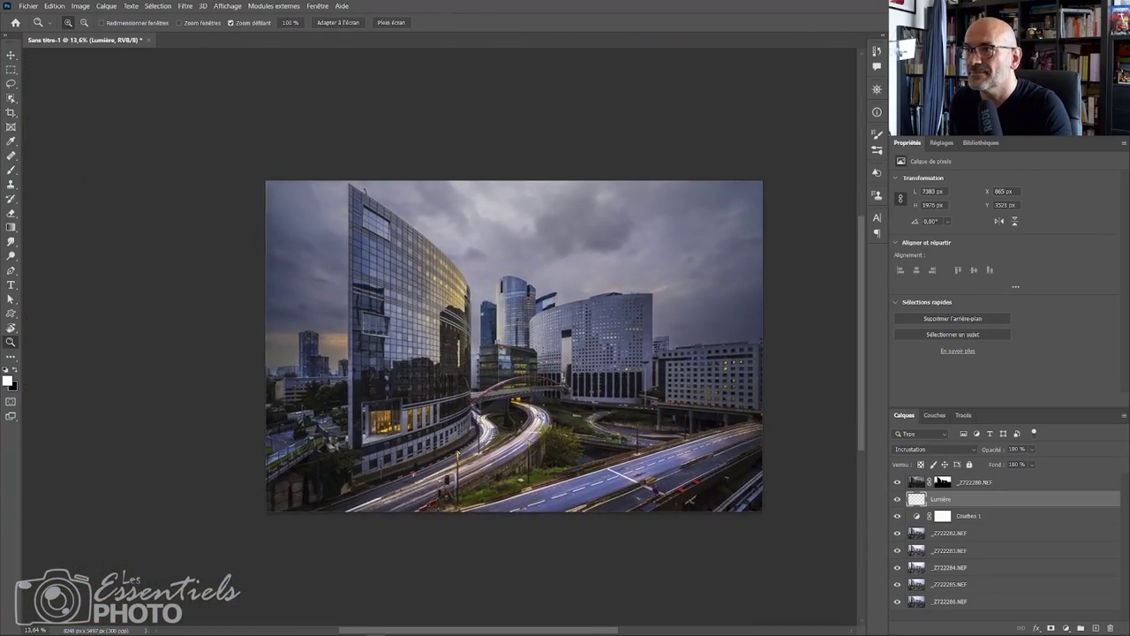
scroll(575, 416, "down", 2)
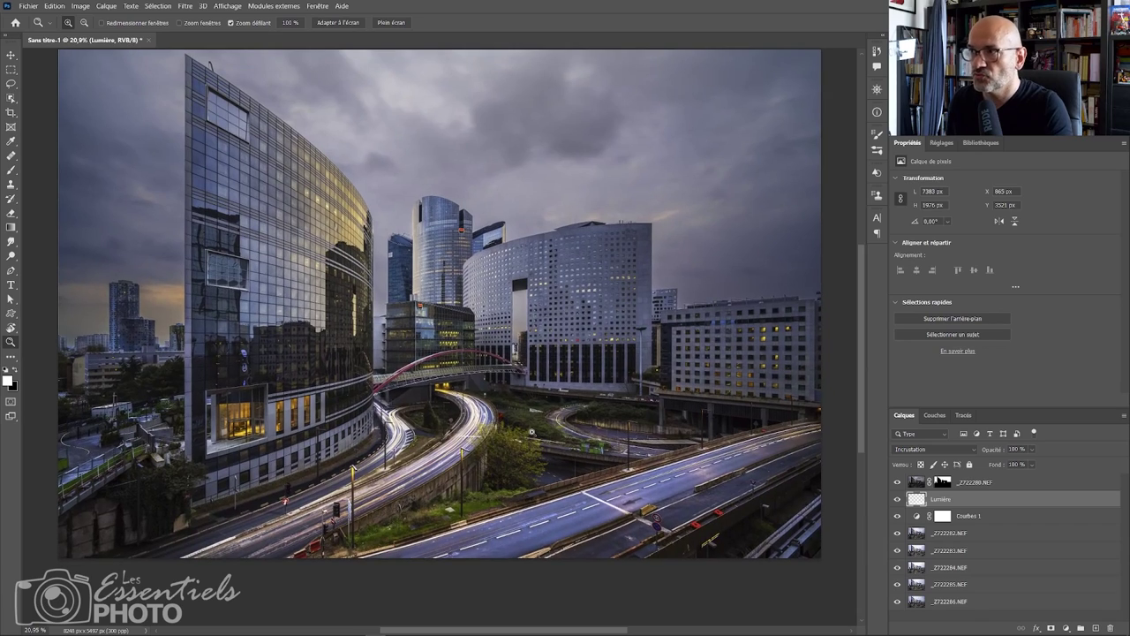
Lower the Lumière layer's opacity to about 33% and compare the roads with the layer hidden and shown.
left_click_drag(1035, 450, 1020, 467)
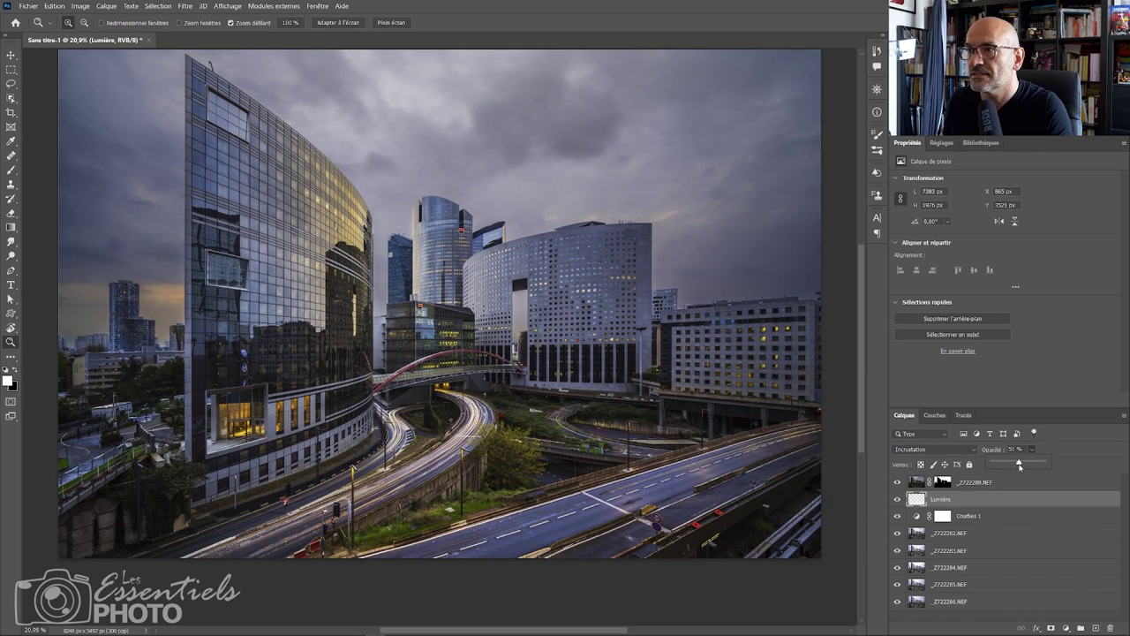
left_click(898, 501)
left_click(898, 500)
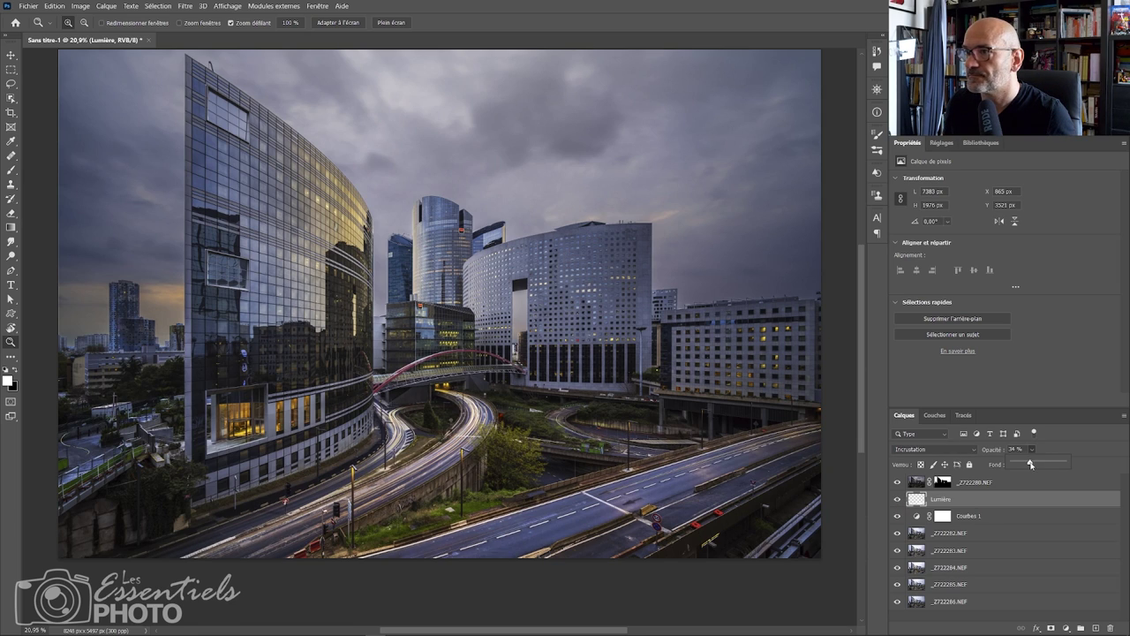
left_click(899, 500)
left_click(898, 499)
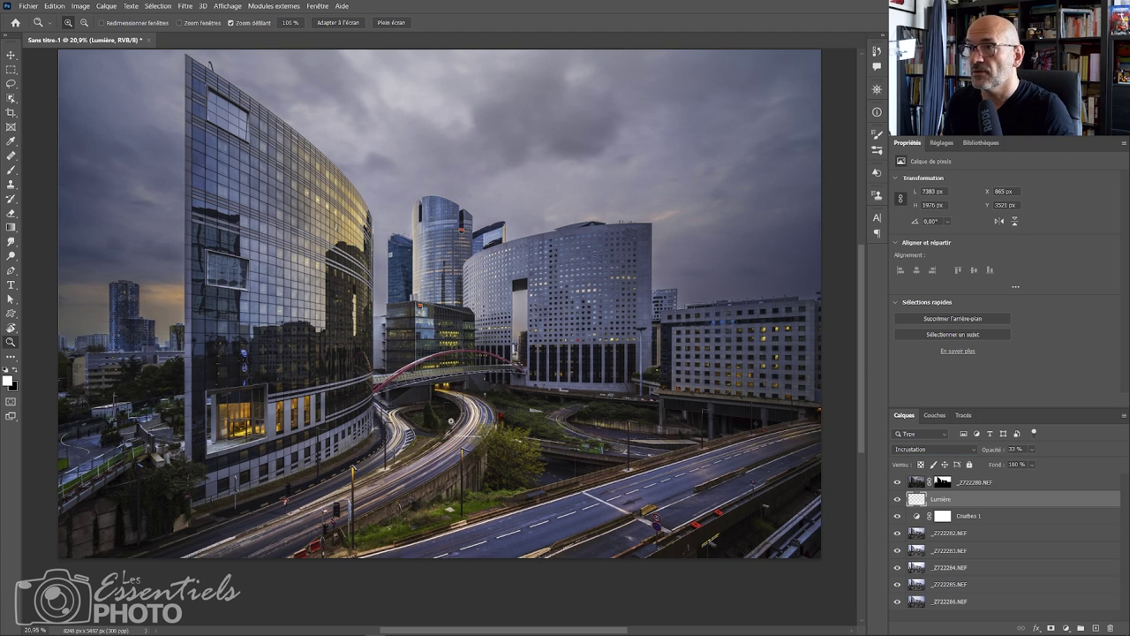
left_click_drag(463, 411, 545, 409)
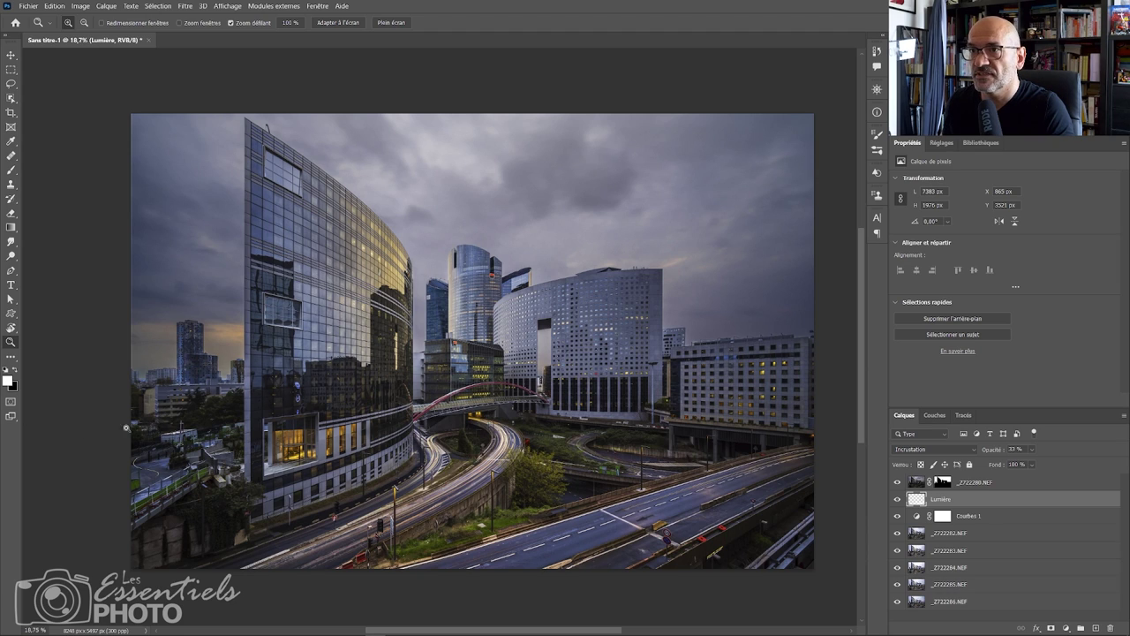
Add a second Curves adjustment layer directly above the existing Courbes 1 layer.
left_click(979, 516)
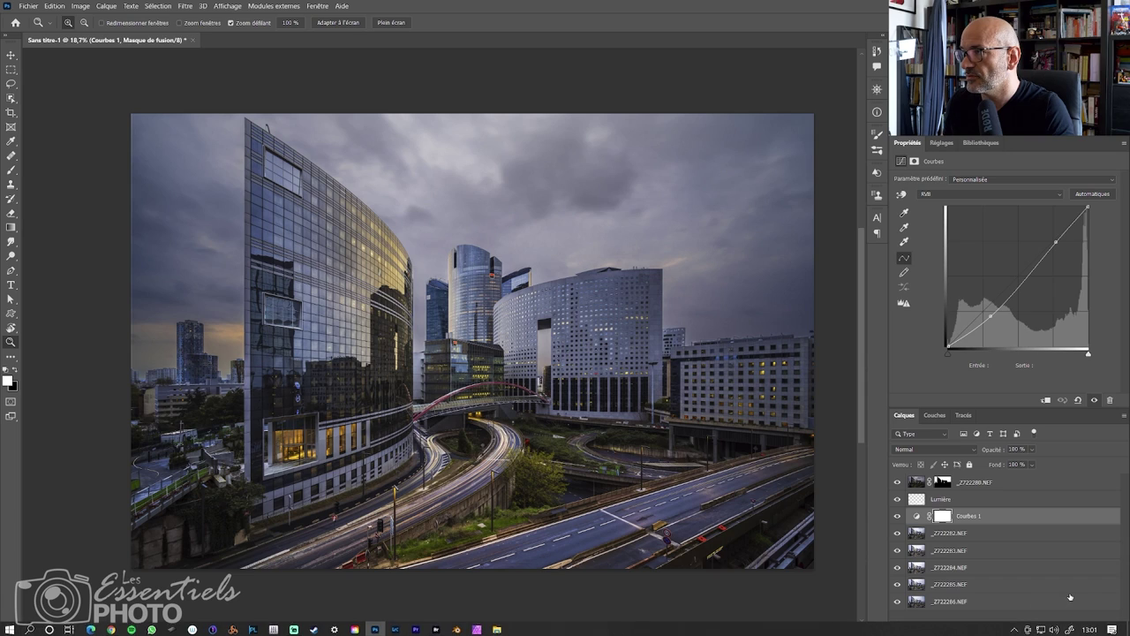
left_click(1068, 628)
left_click(1029, 493)
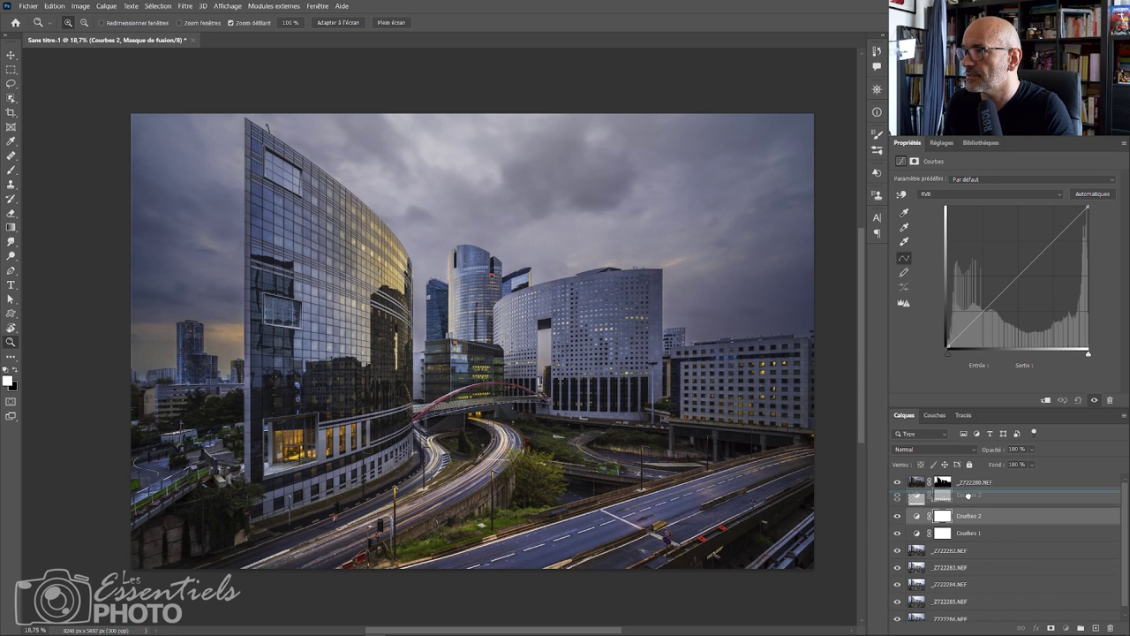
Move the Courbes 2 layer above Lumière and darken its RGB curve with a point at input 67, output 42.
key("ctrl+bracketright")
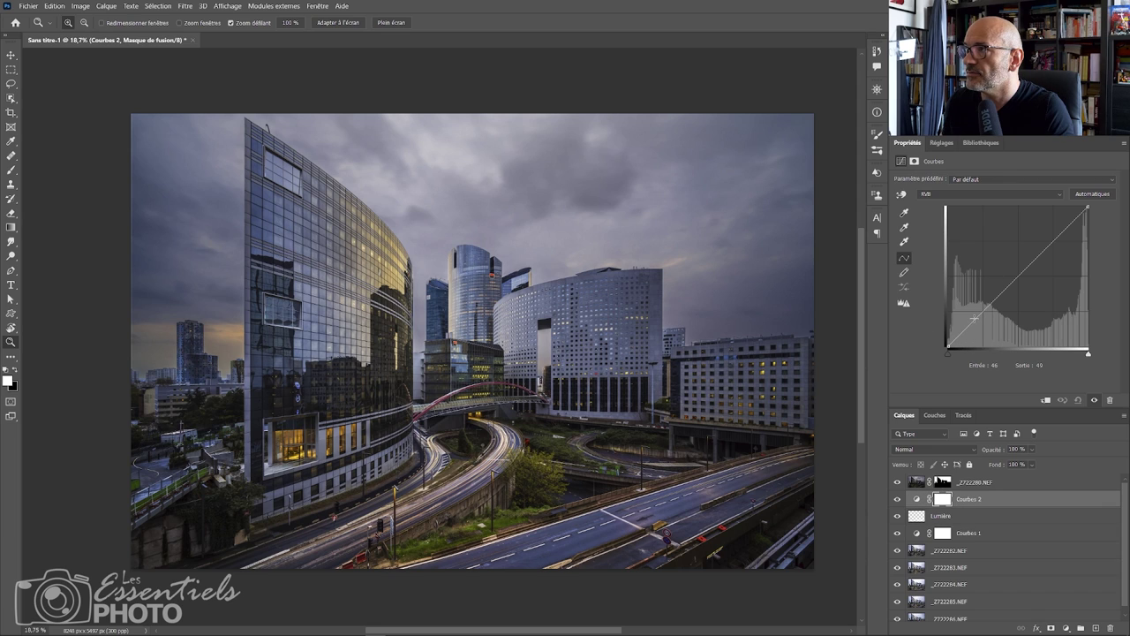
left_click_drag(974, 318, 985, 325)
Set the Courbes 2 layer's blend mode to Luminosité and compare the image with the layer hidden and shown.
left_click(923, 449)
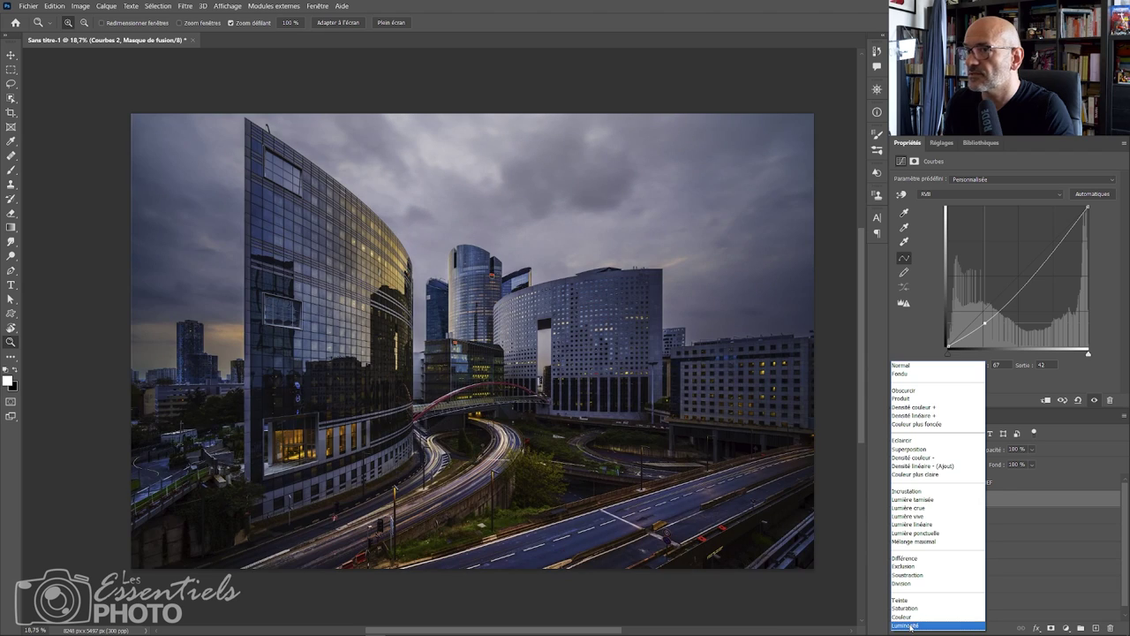
left_click(923, 623)
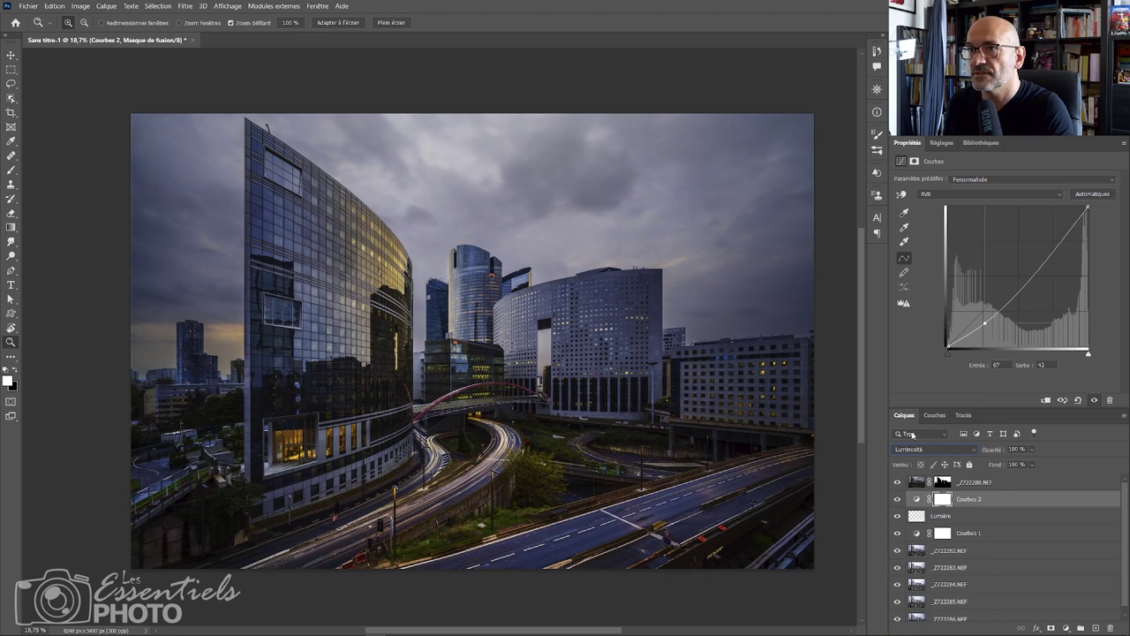
left_click(897, 498)
left_click(897, 499)
Try bending Courbes 2's blue channel curve down to input 118, output 74, and compare the Luminosité blend mode with another mode.
left_click(962, 197)
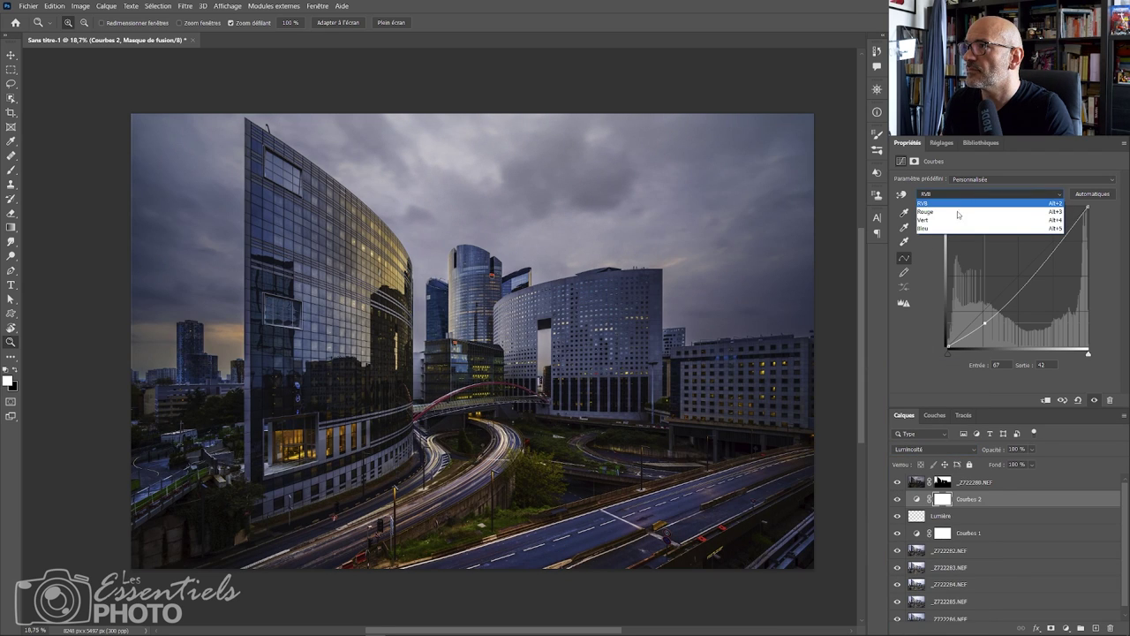
left_click(952, 230)
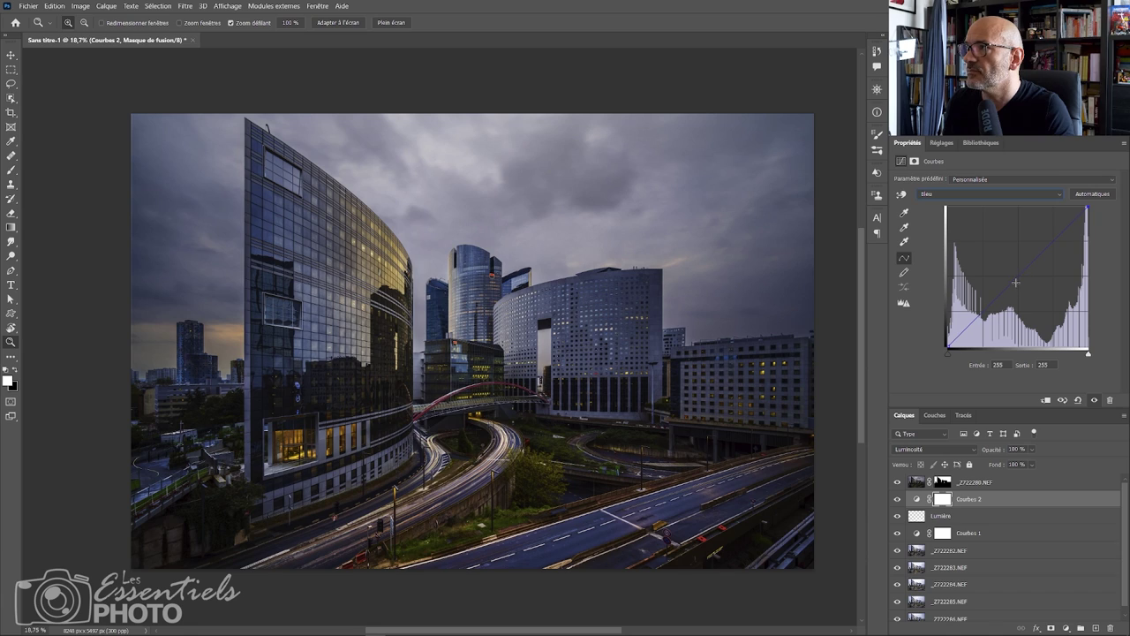
left_click_drag(1013, 287, 1027, 302)
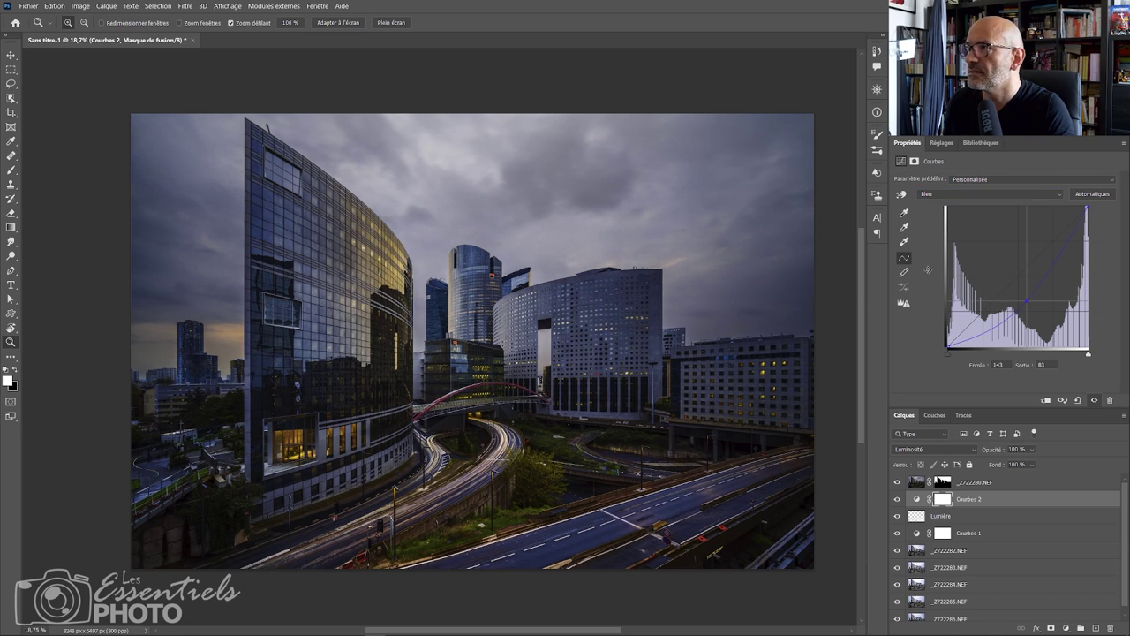
mouse_move(1026, 299)
left_mouse_down()
mouse_move(1012, 315)
mouse_move(1008, 305)
left_mouse_up()
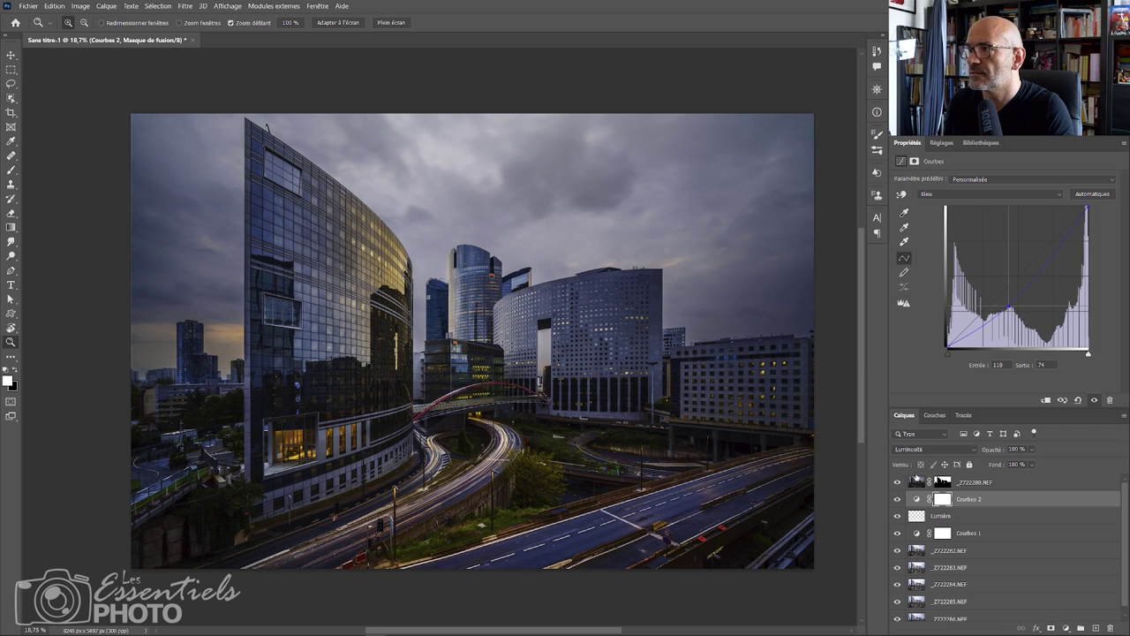
left_click(933, 450)
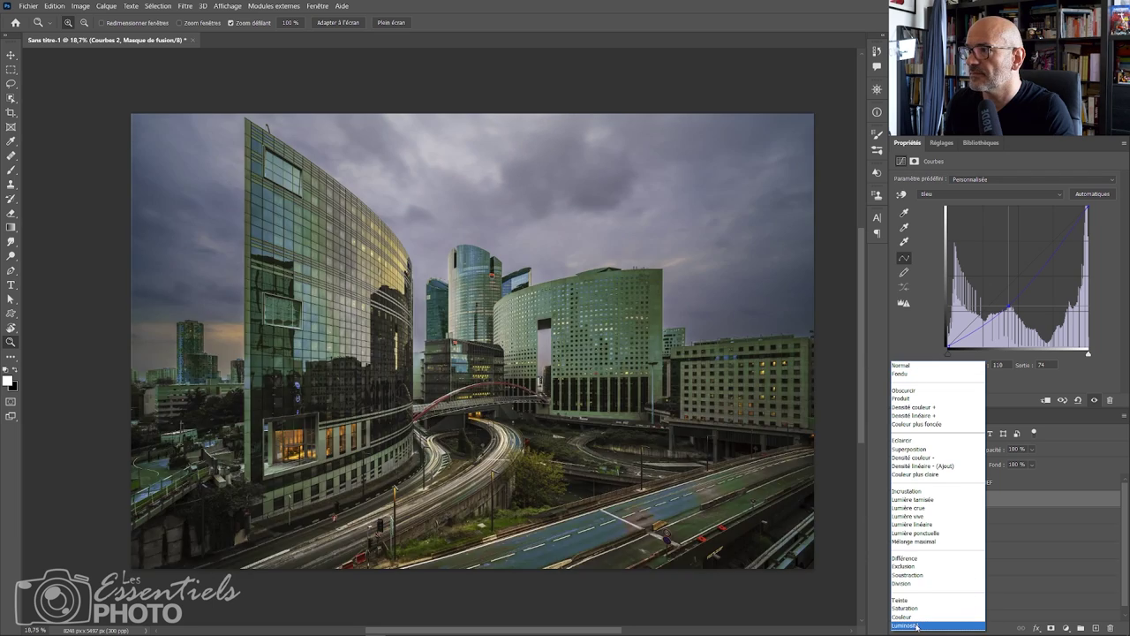
left_click(916, 625)
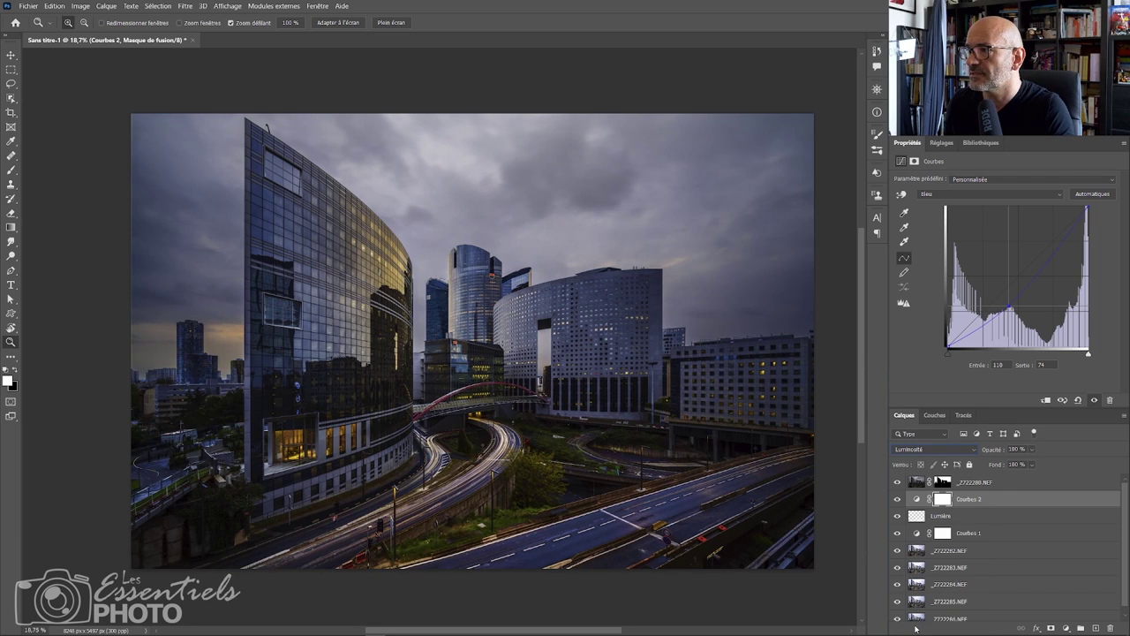
Move the blue curve point close to the diagonal at input 130, output 125, and compare with Courbes 2 hidden and shown.
left_click_drag(1007, 306, 1017, 277)
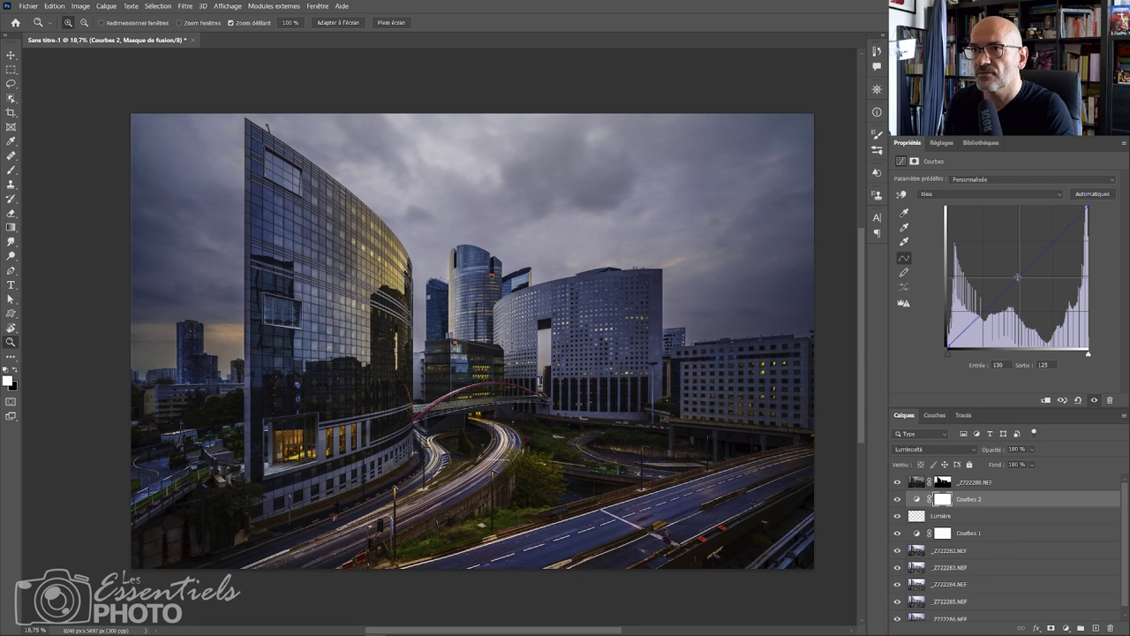
left_click(898, 500)
left_click(897, 500)
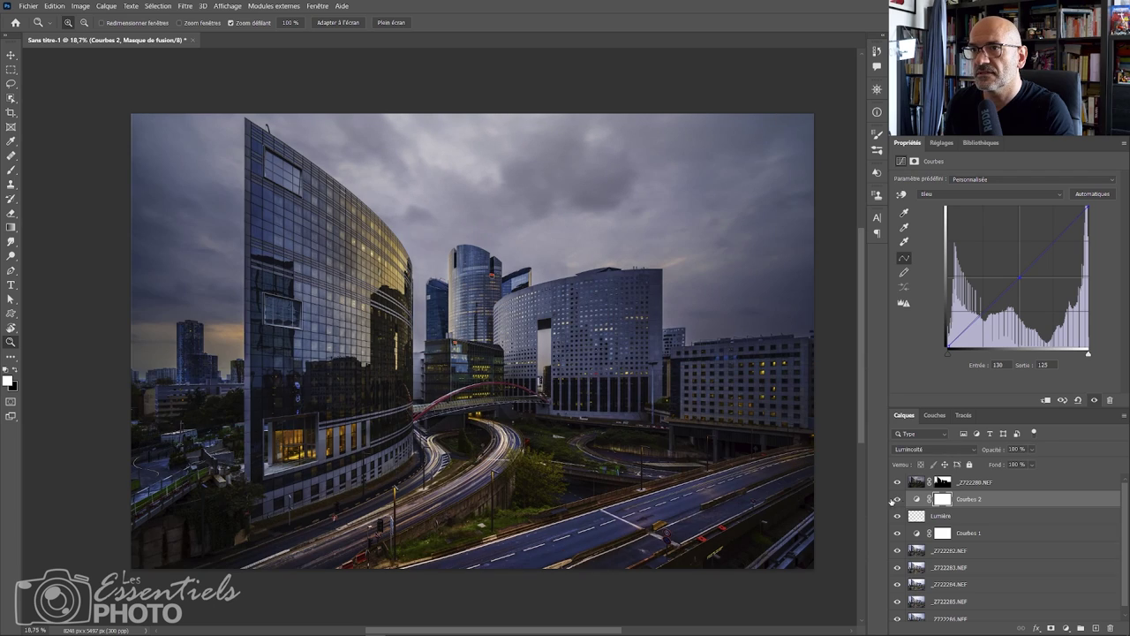
Invert the Courbes 2 mask to black and brush white over the distant buildings and trees left of the glass tower.
left_click(942, 499)
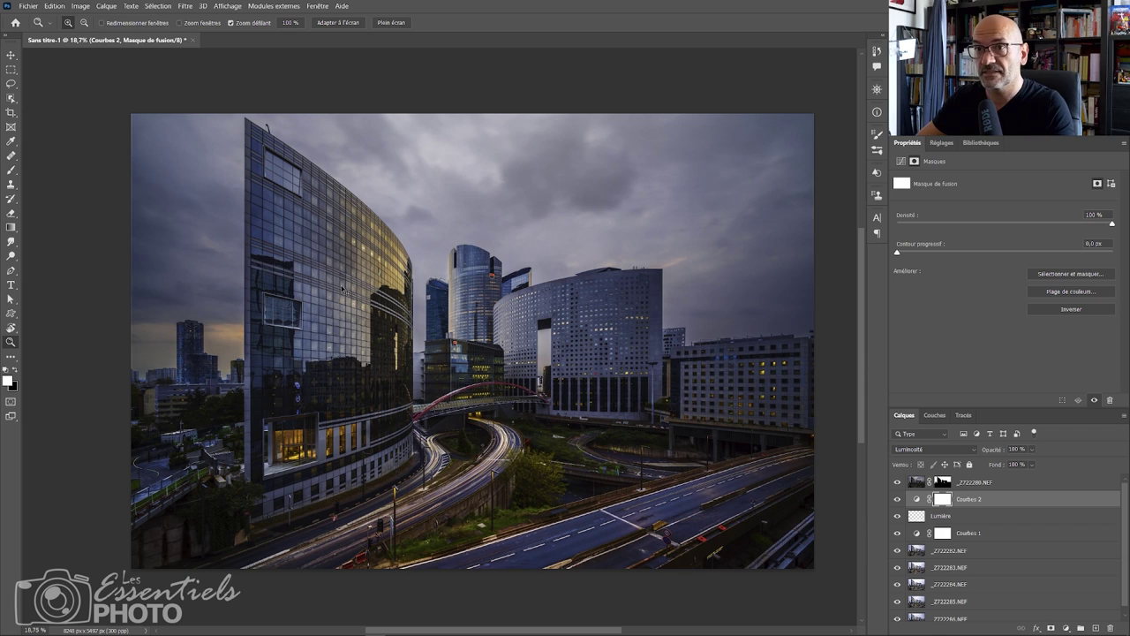
key("ctrl+i")
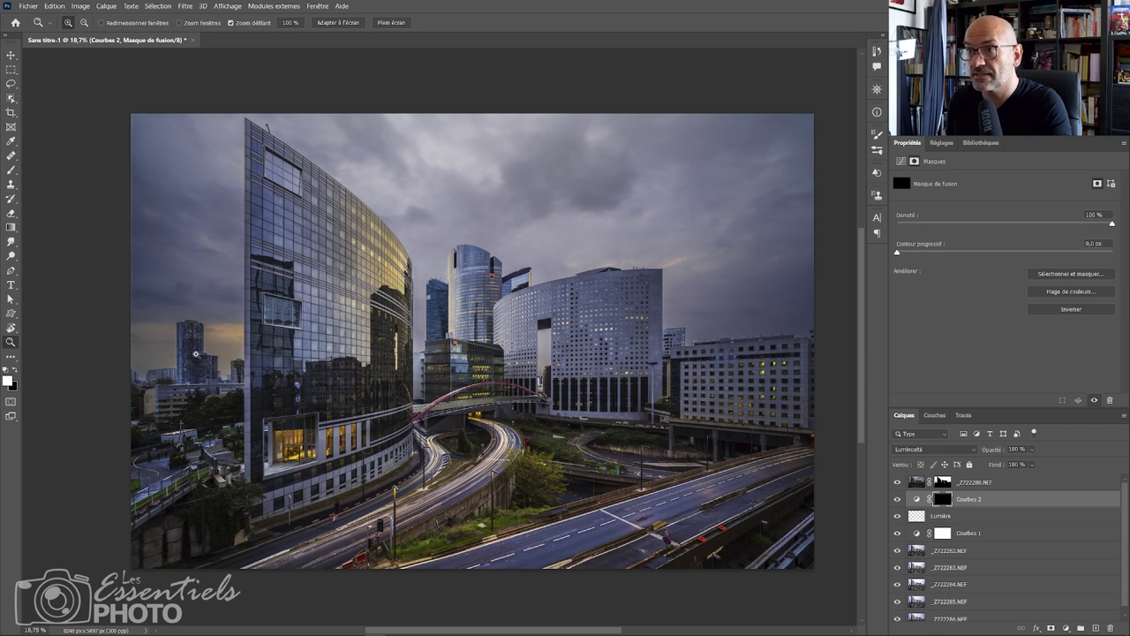
key("b")
left_click_drag(212, 412, 212, 413)
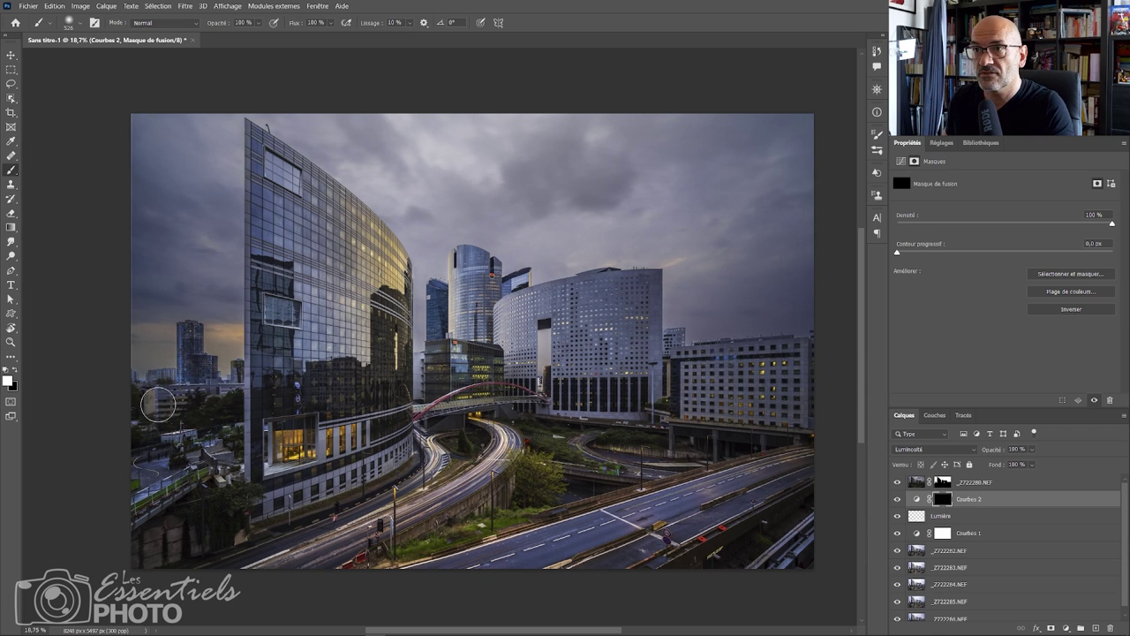
mouse_move(139, 386)
left_mouse_down()
mouse_move(149, 420)
mouse_move(160, 428)
mouse_move(156, 407)
mouse_move(174, 424)
mouse_move(166, 362)
mouse_move(158, 423)
mouse_move(130, 466)
mouse_move(165, 460)
mouse_move(163, 469)
mouse_move(190, 422)
mouse_move(162, 435)
mouse_move(187, 340)
mouse_move(200, 389)
mouse_move(209, 379)
mouse_move(223, 396)
mouse_move(226, 370)
mouse_move(191, 446)
mouse_move(219, 432)
mouse_move(213, 448)
mouse_move(166, 436)
mouse_move(161, 395)
mouse_move(135, 396)
mouse_move(169, 446)
mouse_move(189, 385)
mouse_move(183, 342)
mouse_move(211, 390)
mouse_move(200, 438)
mouse_move(142, 484)
mouse_move(144, 499)
mouse_move(220, 432)
mouse_move(212, 374)
left_mouse_up()
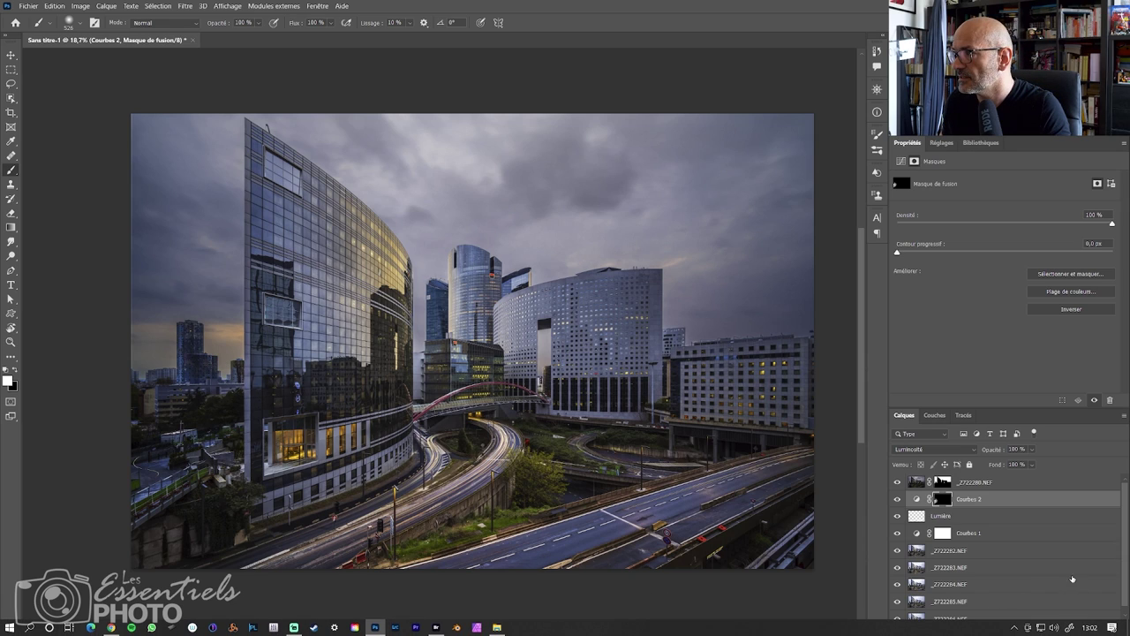
Add a Teinte/Saturation adjustment layer above Courbes 2 and lower the blues' saturation to about -80 by sampling the distant buildings.
left_click(1066, 627)
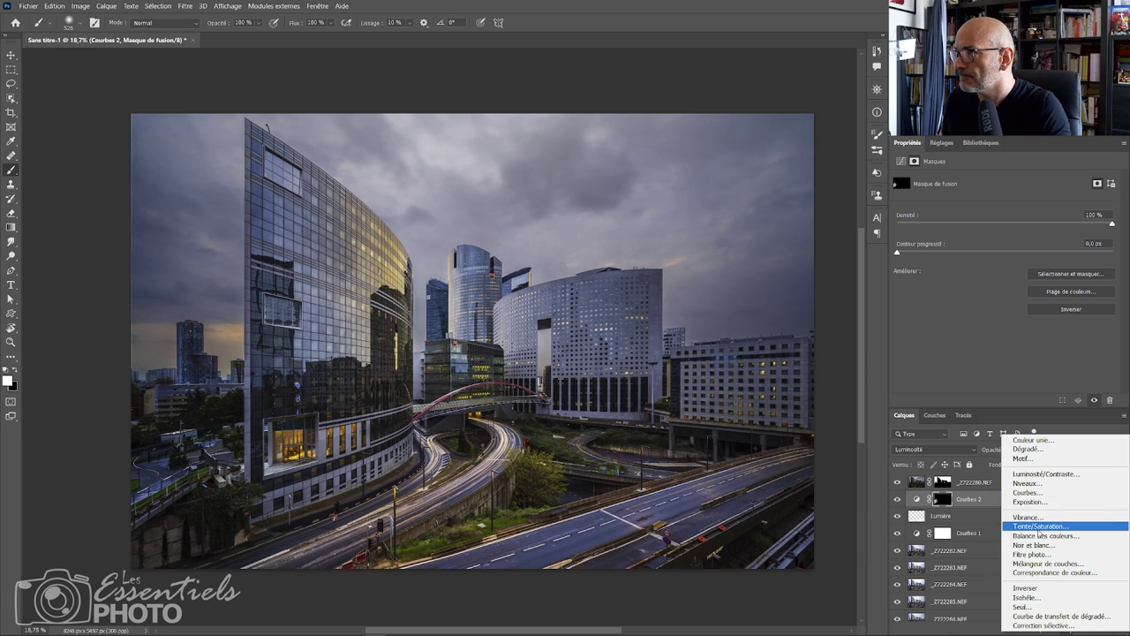
left_click(1042, 528)
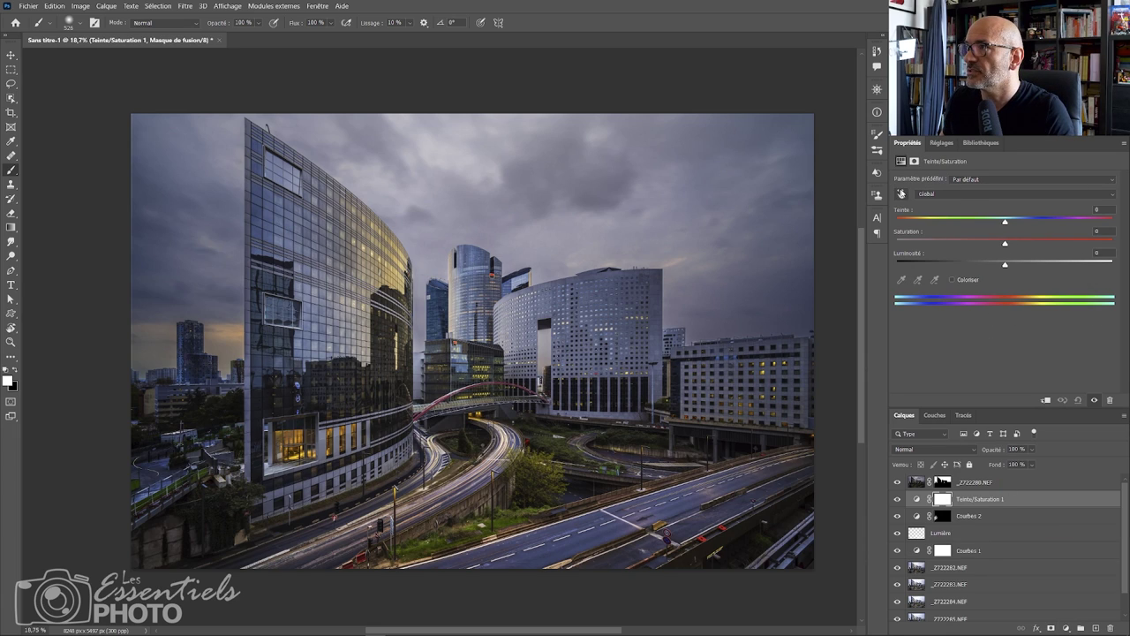
left_click(902, 195)
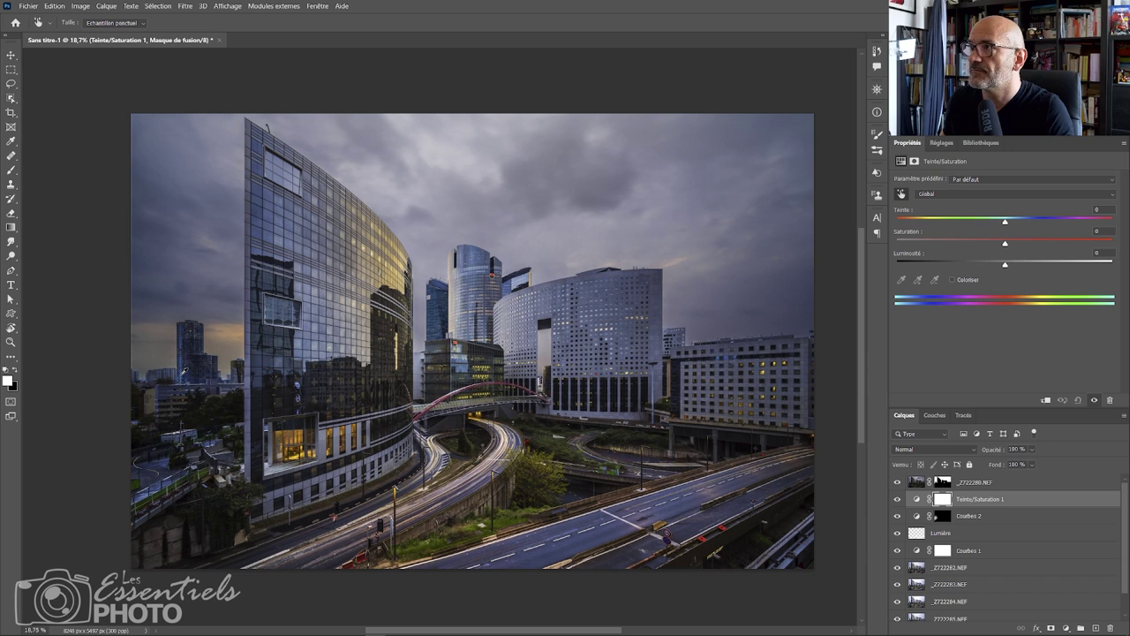
left_click_drag(181, 375, 173, 376)
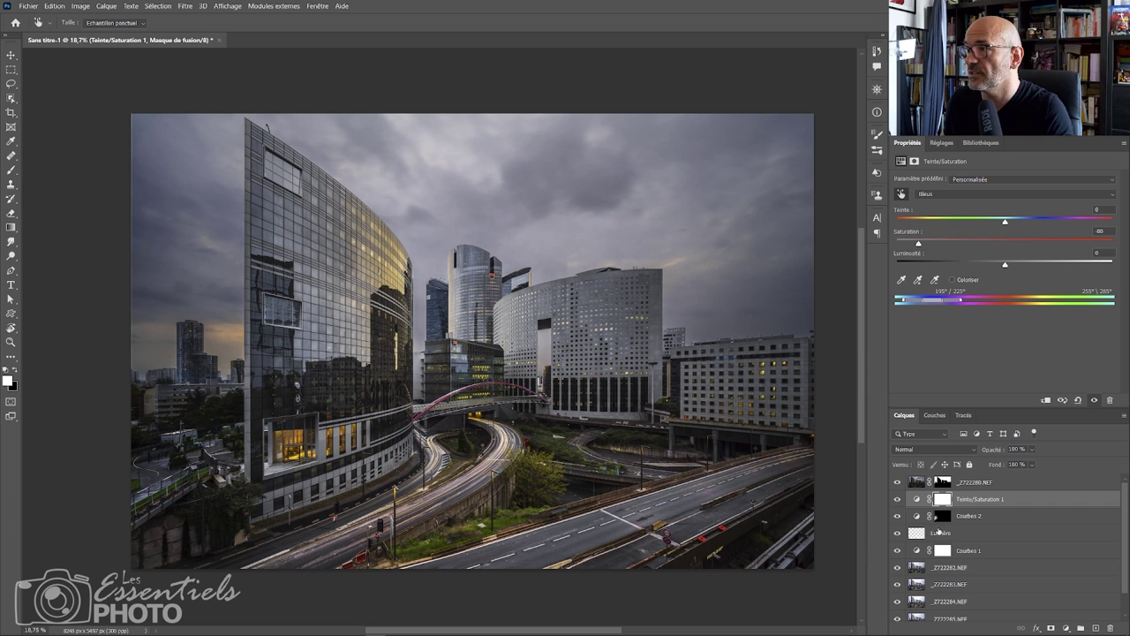
Invert the Teinte/Saturation mask to black and brush white over the bluish area left of the glass tower to desaturate it.
left_click(943, 501)
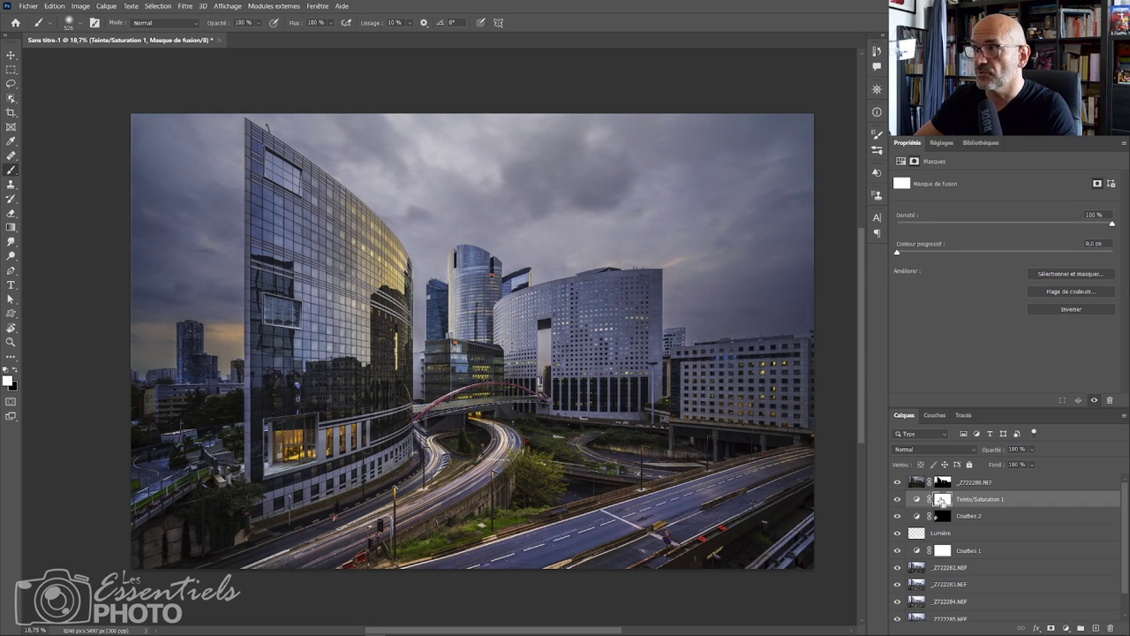
key("ctrl+i")
mouse_move(177, 410)
left_mouse_down()
mouse_move(227, 414)
mouse_move(177, 415)
left_mouse_up()
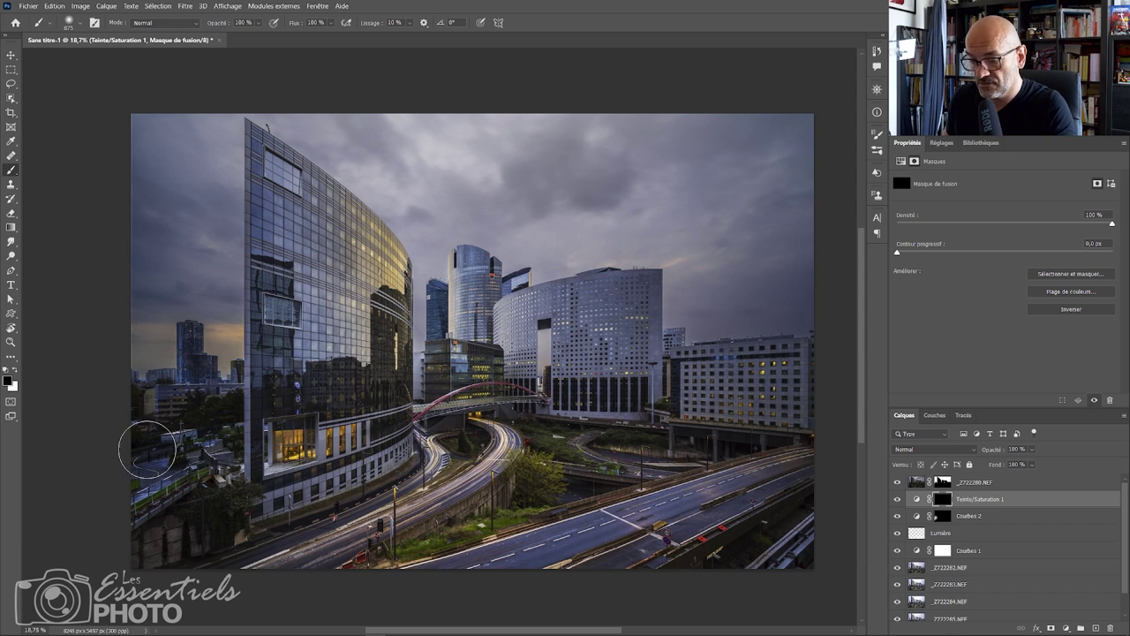
key("x")
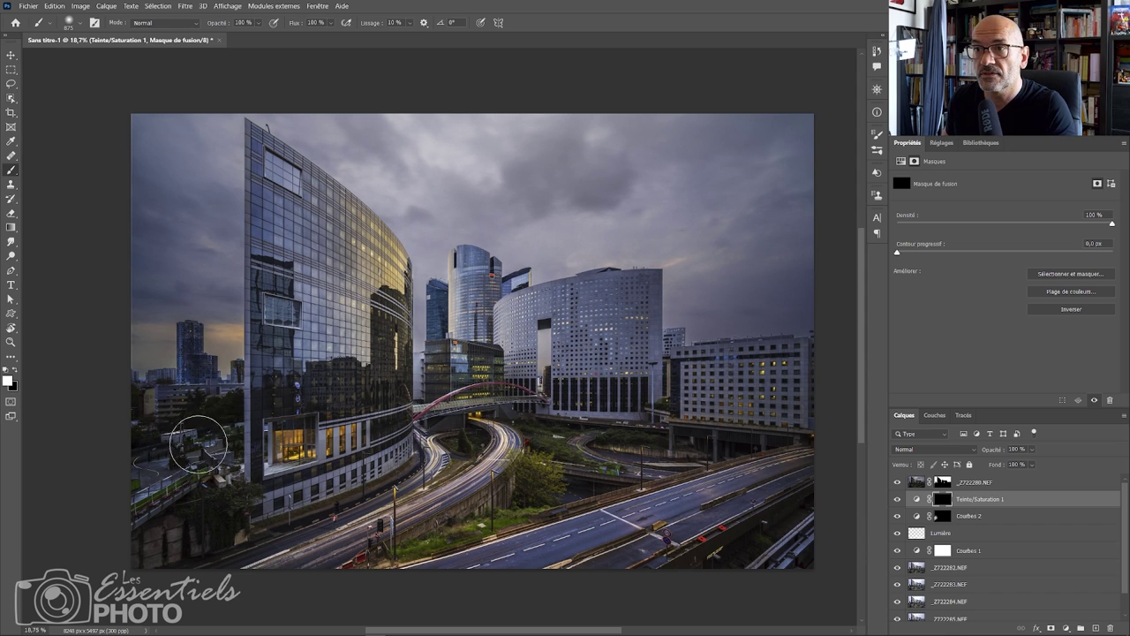
left_click_drag(190, 399, 179, 399)
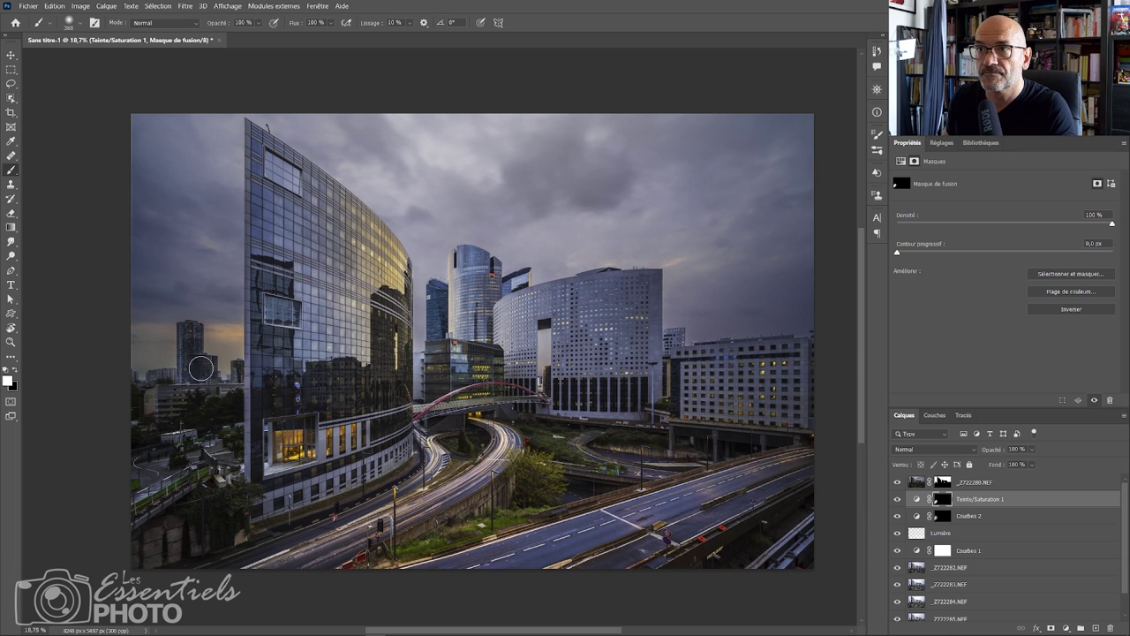
Compare the image with the masked dark sky layer hidden and shown.
left_click(898, 483)
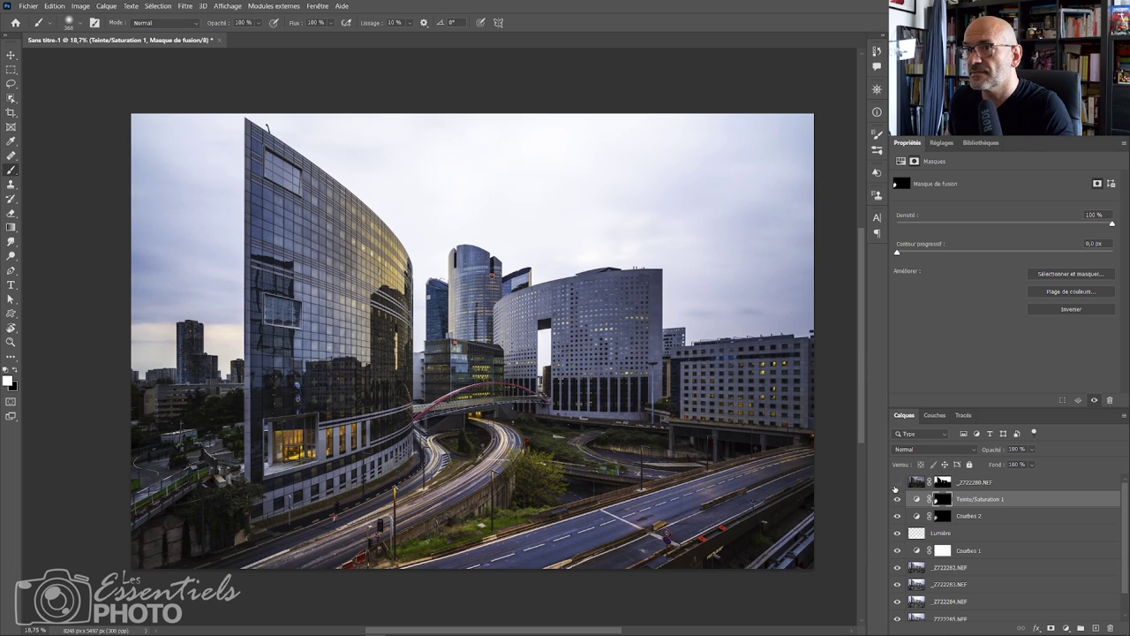
left_click(896, 483)
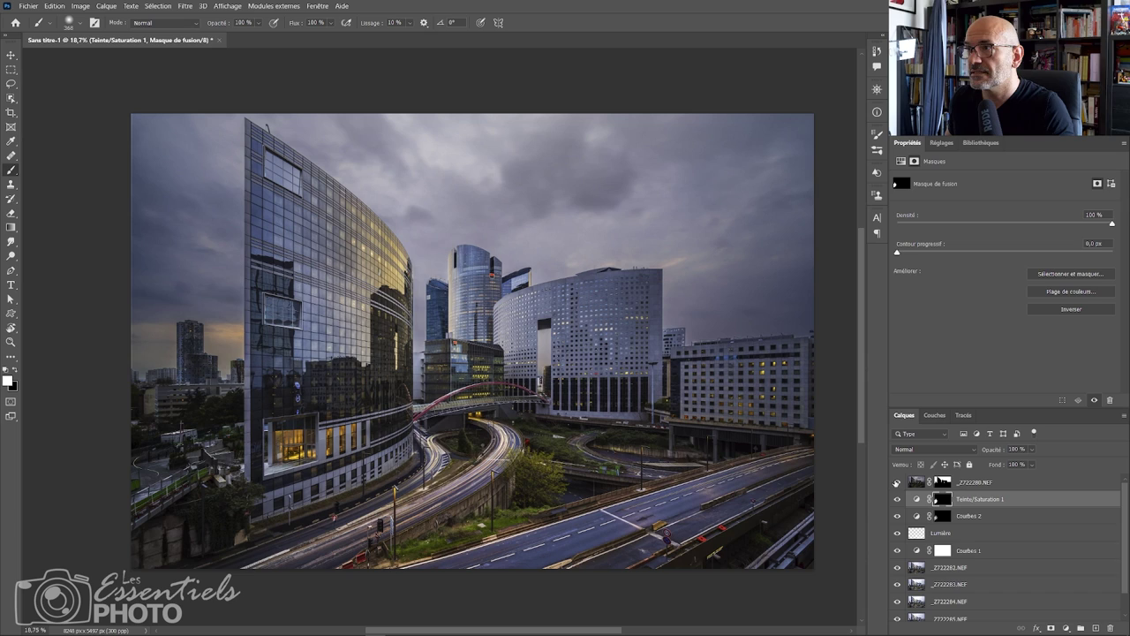
left_click(897, 481)
left_click(896, 483)
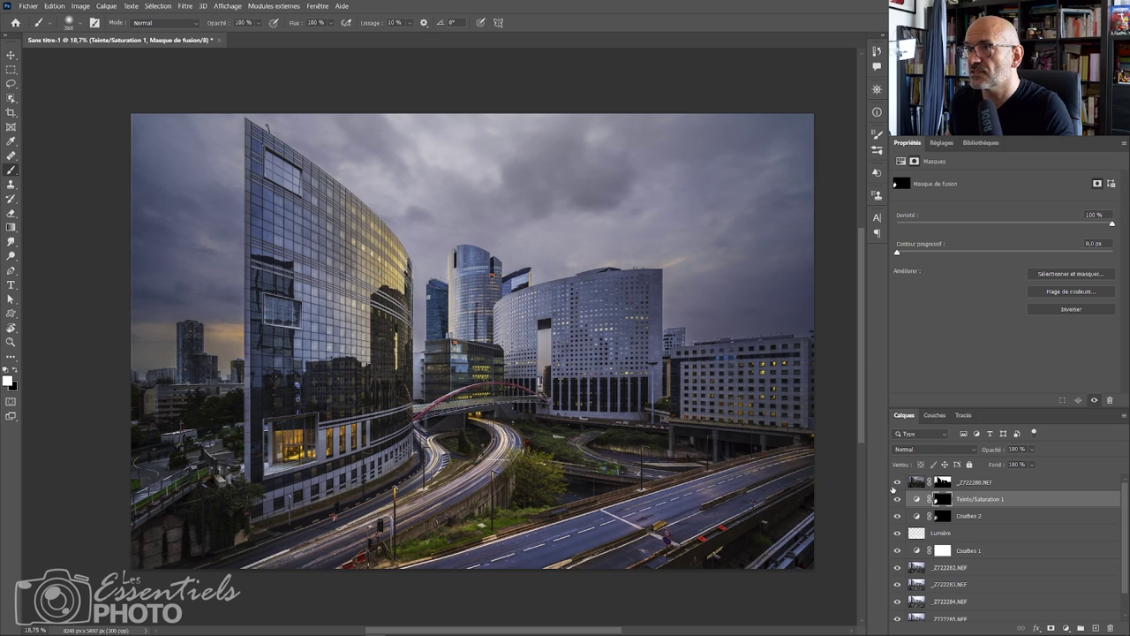
Add a new layer clipped to the masked dark sky layer and name it "Lumière ciel".
left_click(974, 488)
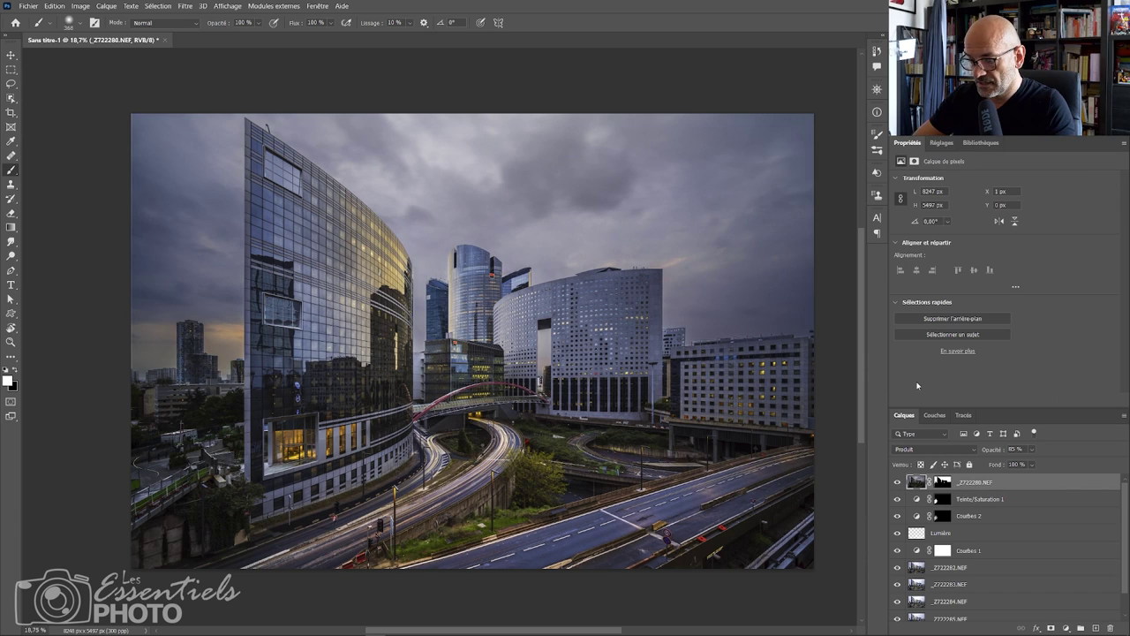
key("ctrl+shift+alt+n")
key("ctrl+alt+g")
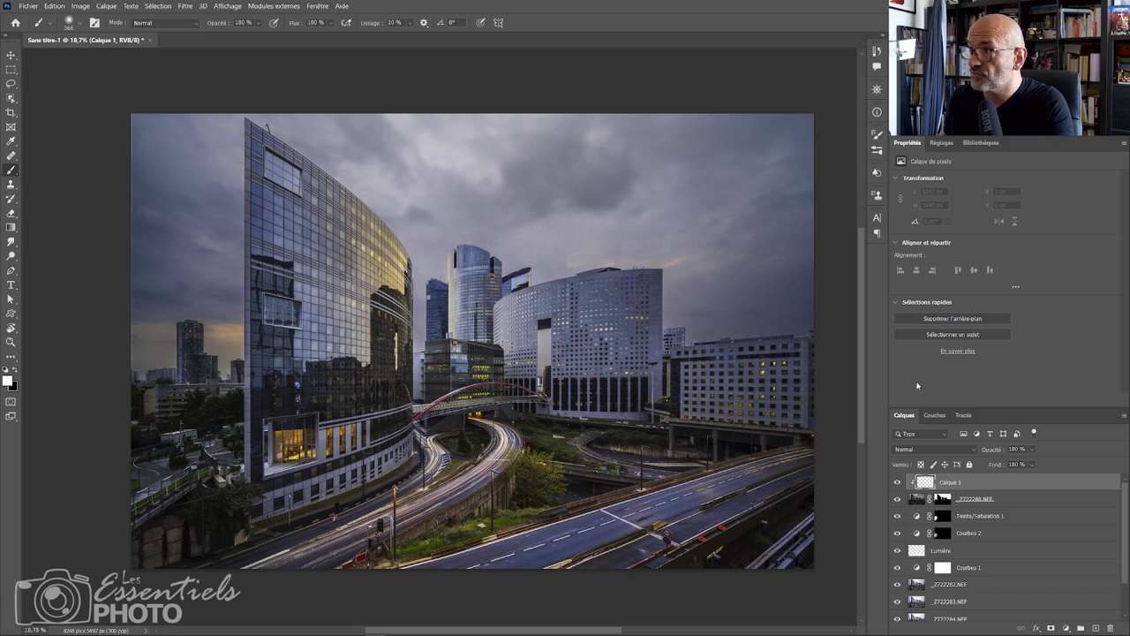
double_click(949, 482)
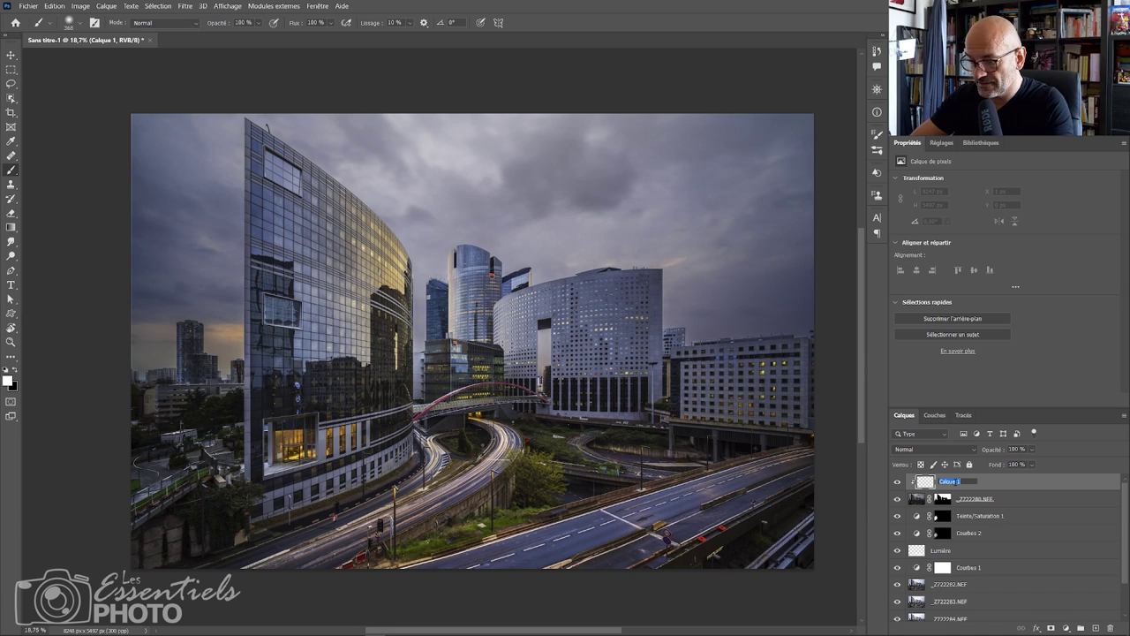
type("Lumière ciel")
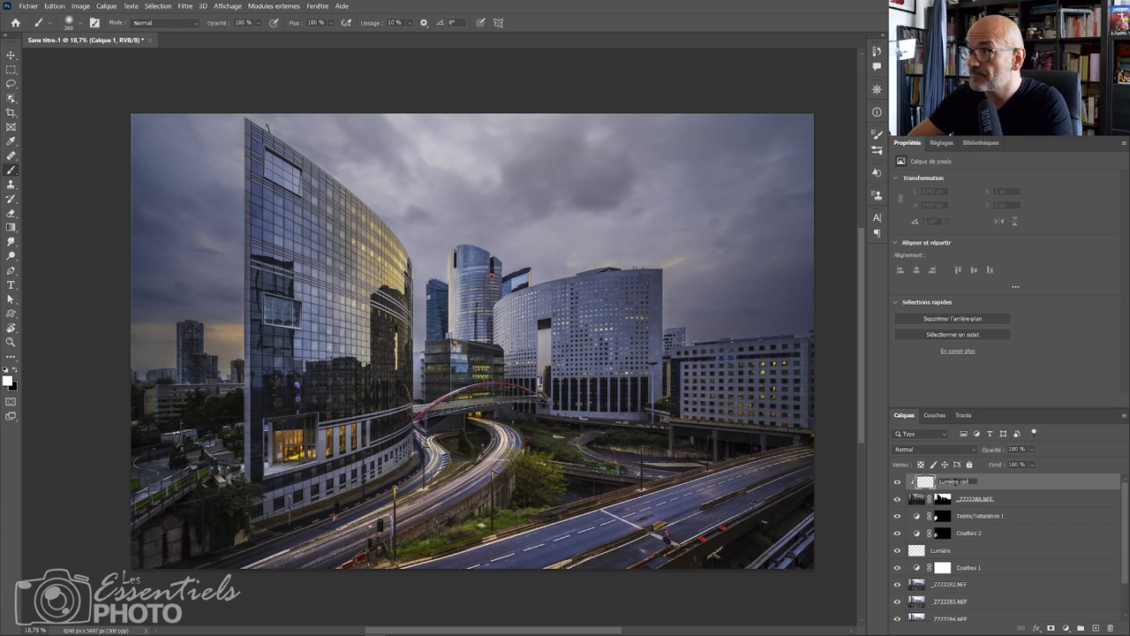
key("Return")
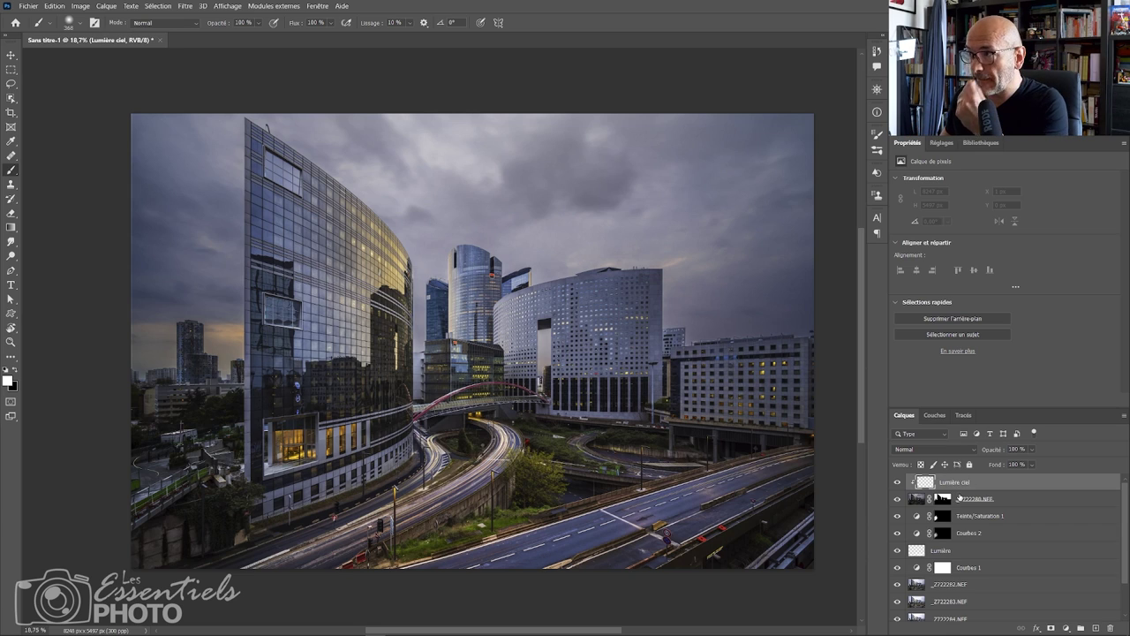
Draw a white-to-transparent reflected gradient from the horizon up into the sky on Lumière ciel, and set its blend mode to Incrustation.
key("g")
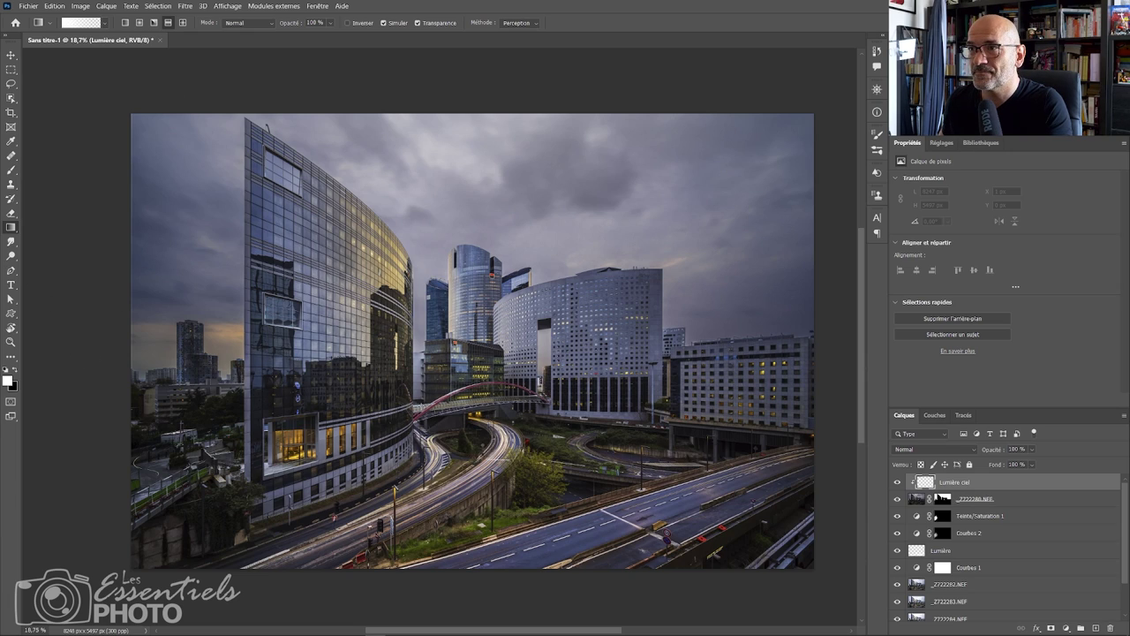
left_click_drag(421, 406, 423, 279)
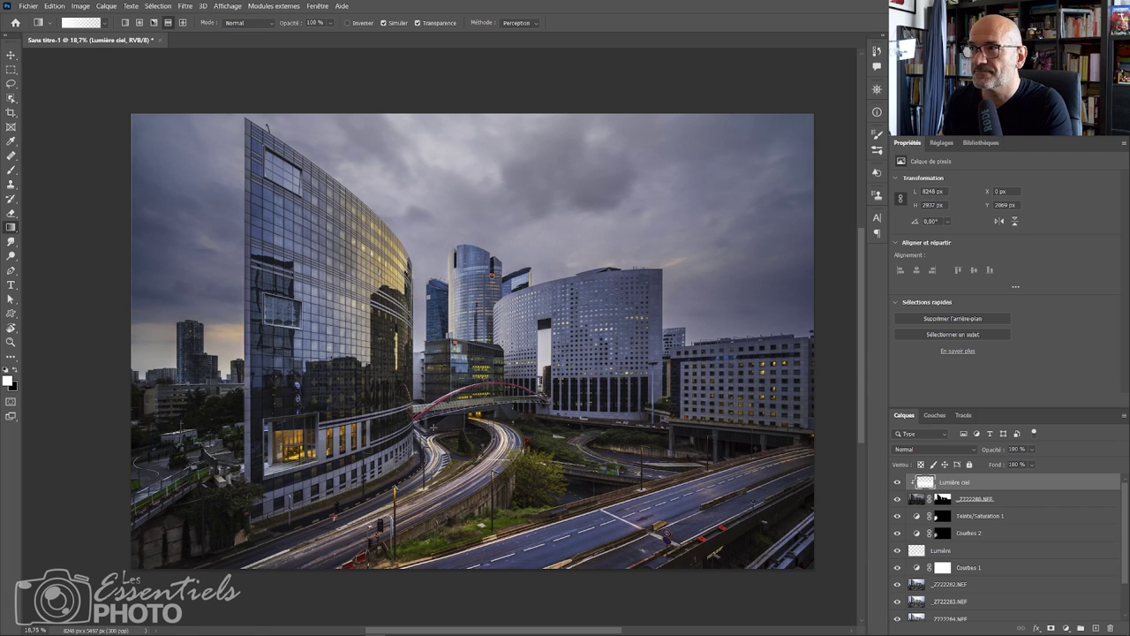
left_click(955, 449)
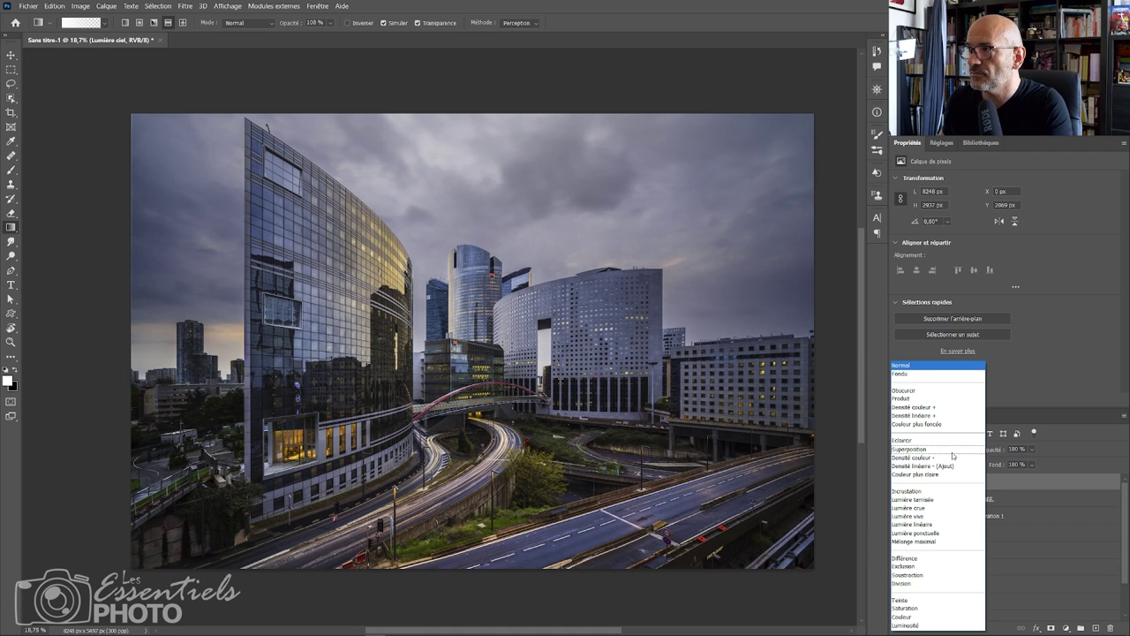
left_click(922, 496)
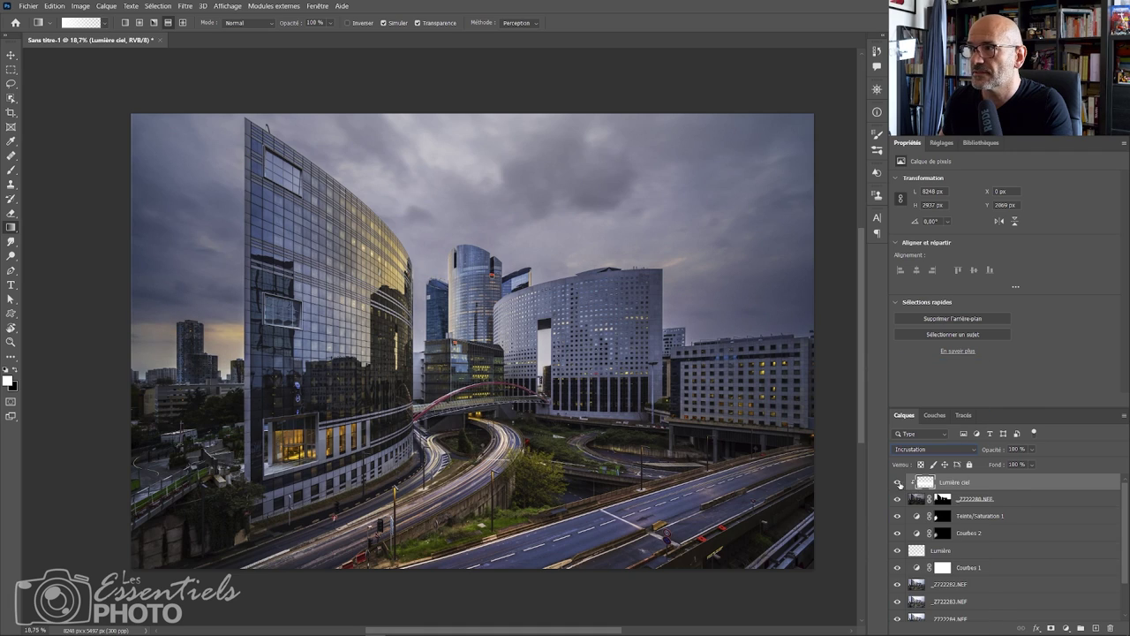
Compare the image with the Lumière ciel layer hidden and shown.
left_click(897, 483)
left_click(897, 482)
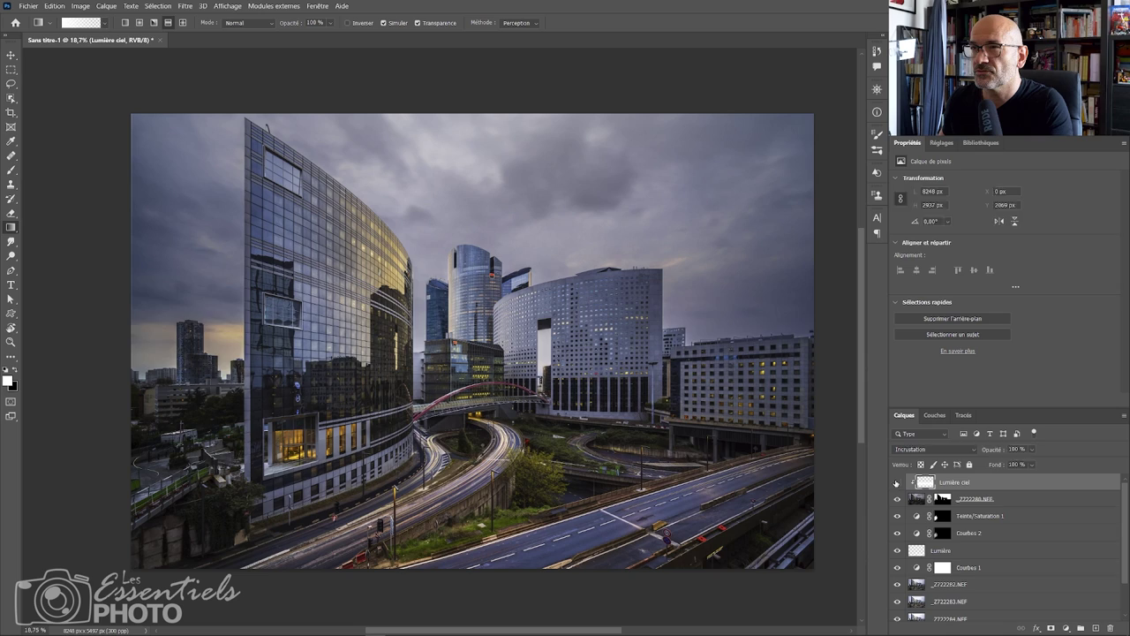
left_click(897, 482)
left_click(897, 483)
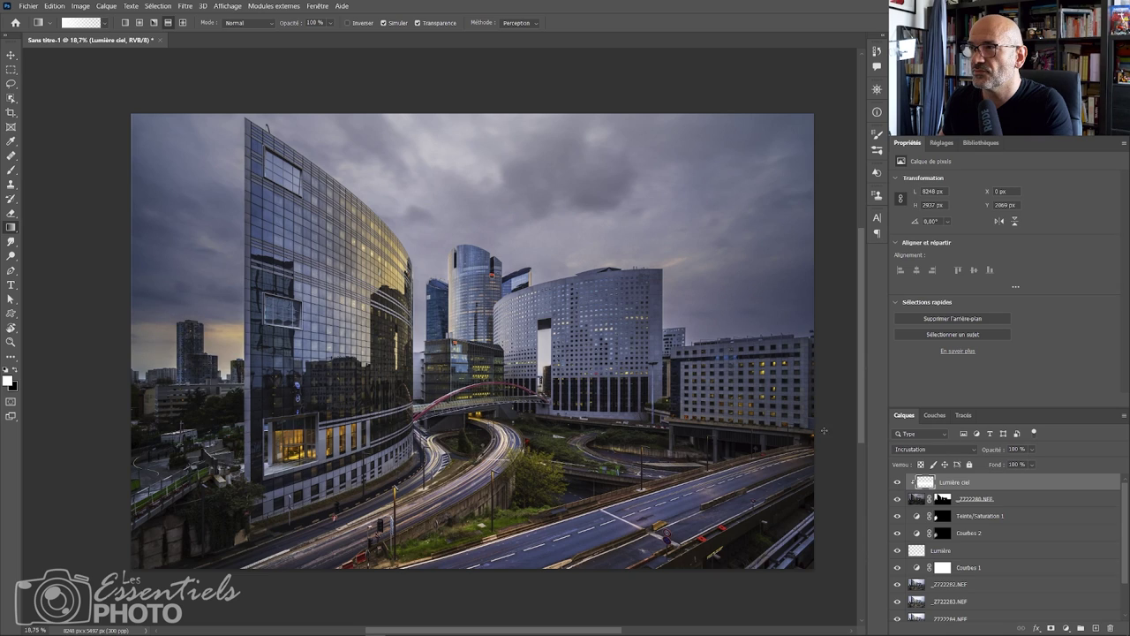
Draw another white-to-transparent reflected gradient on Lumière ciel, diagonally from beyond the photo's right edge into the central sky, and compare its effect.
left_click_drag(837, 440, 562, 258)
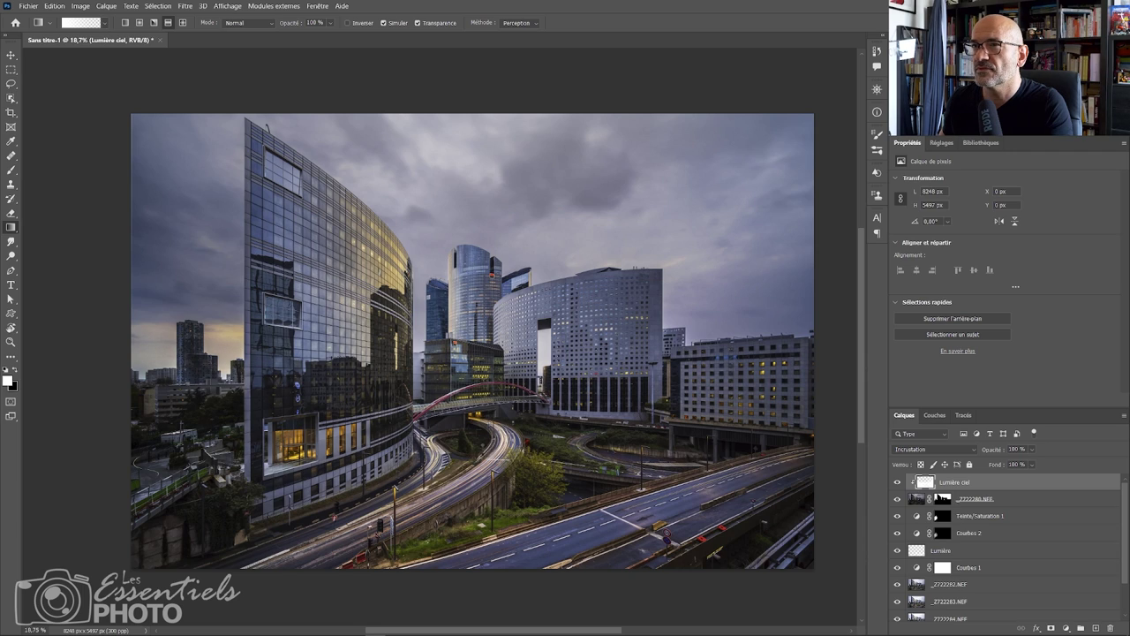
left_click(896, 483)
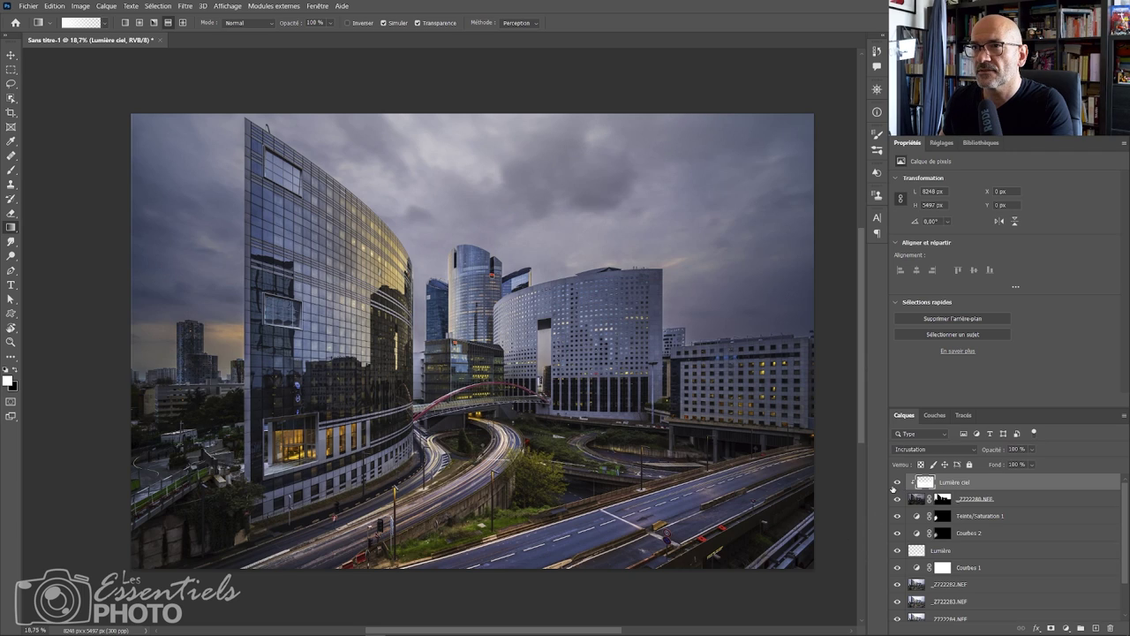
left_click(896, 483)
left_click(895, 484)
left_click(895, 484)
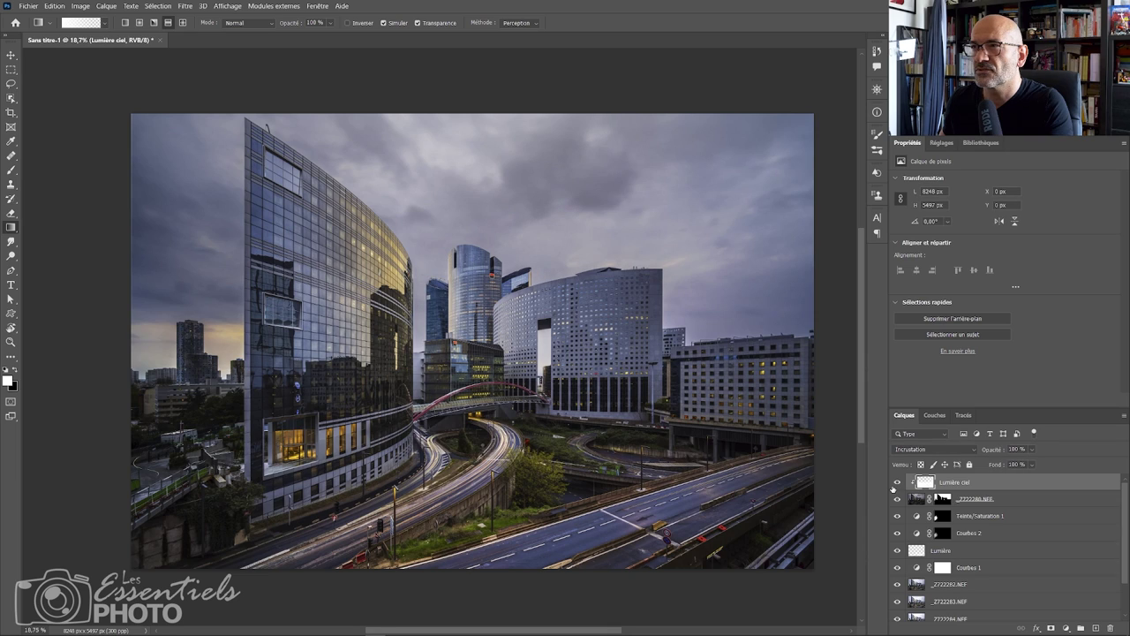
left_click(895, 483)
left_click(895, 484)
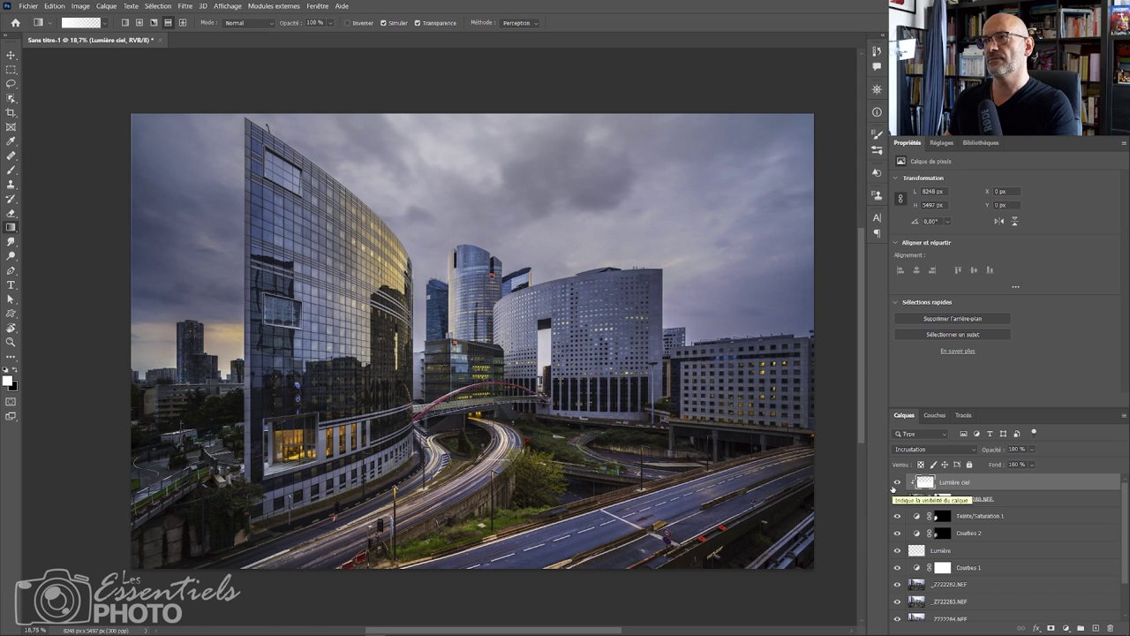
Add a Vibrance adjustment layer above Lumière ciel with Vibrance at +3 and Saturation at +9.
left_click(1066, 628)
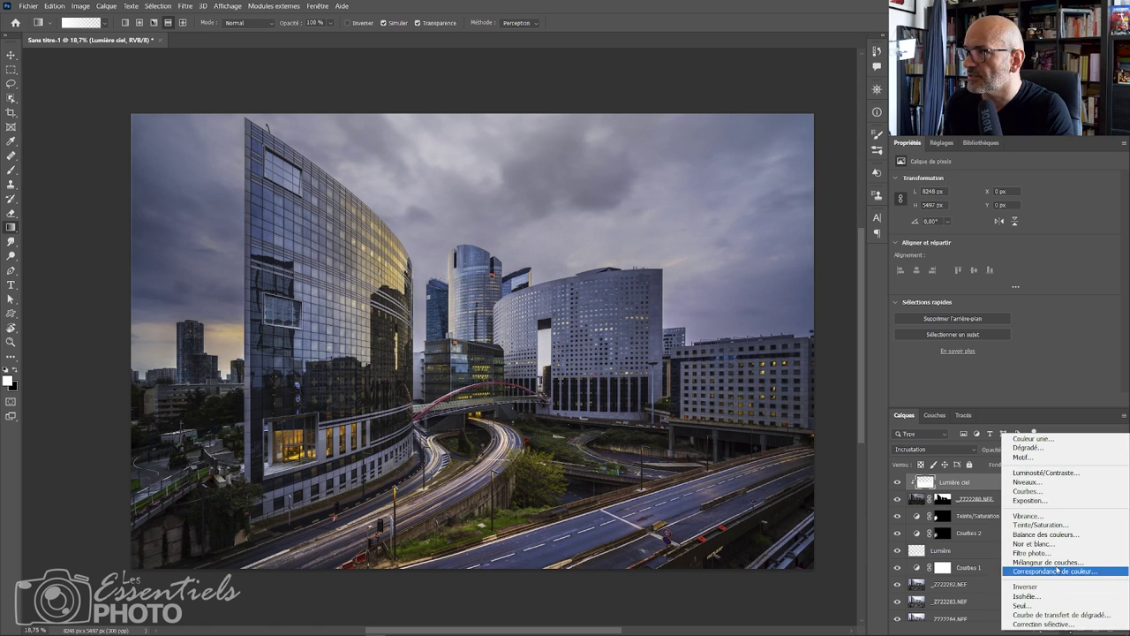
left_click(1035, 516)
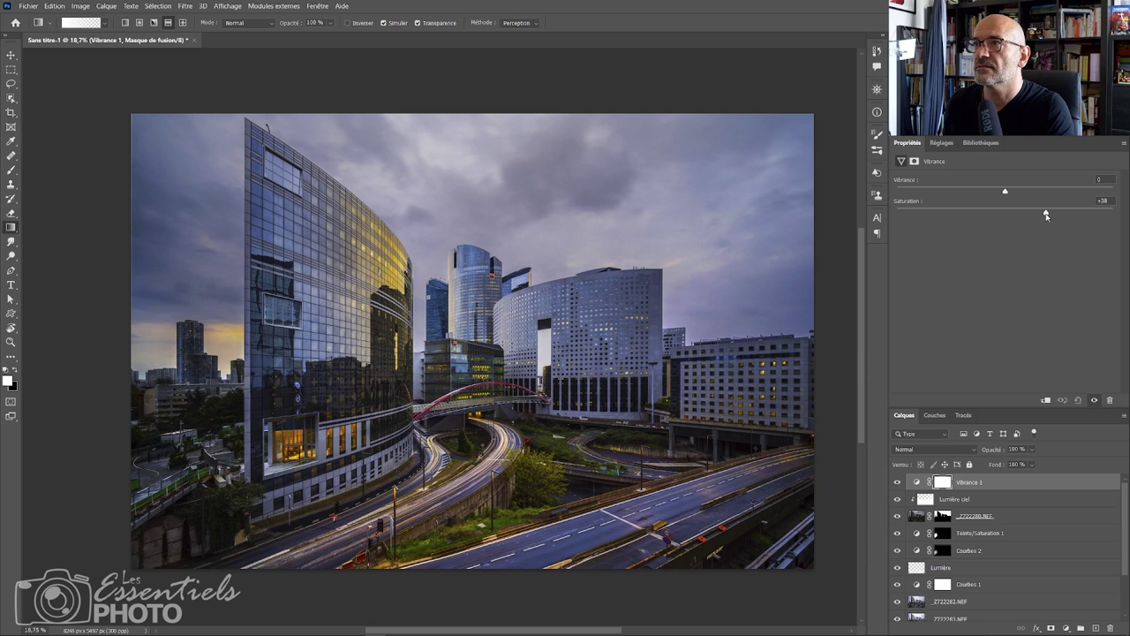
left_click_drag(1046, 215, 1010, 194)
left_click_drag(1020, 213, 1010, 193)
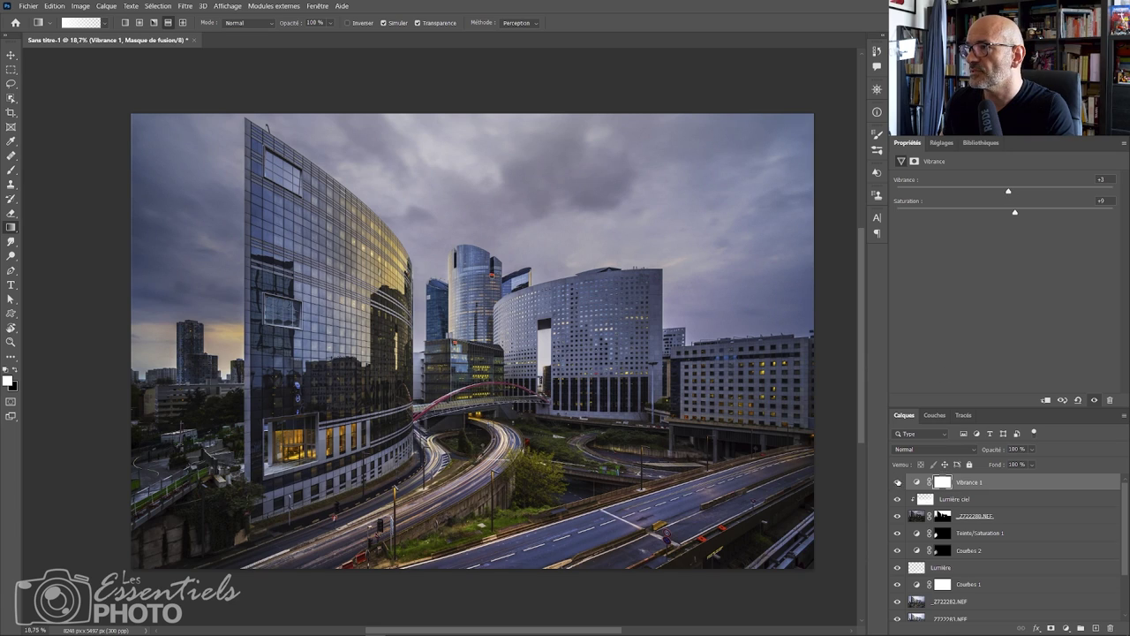
Compare the image with the Vibrance 1 layer and the Lumière ciel layer each hidden and shown.
left_click(898, 482)
left_click(898, 482)
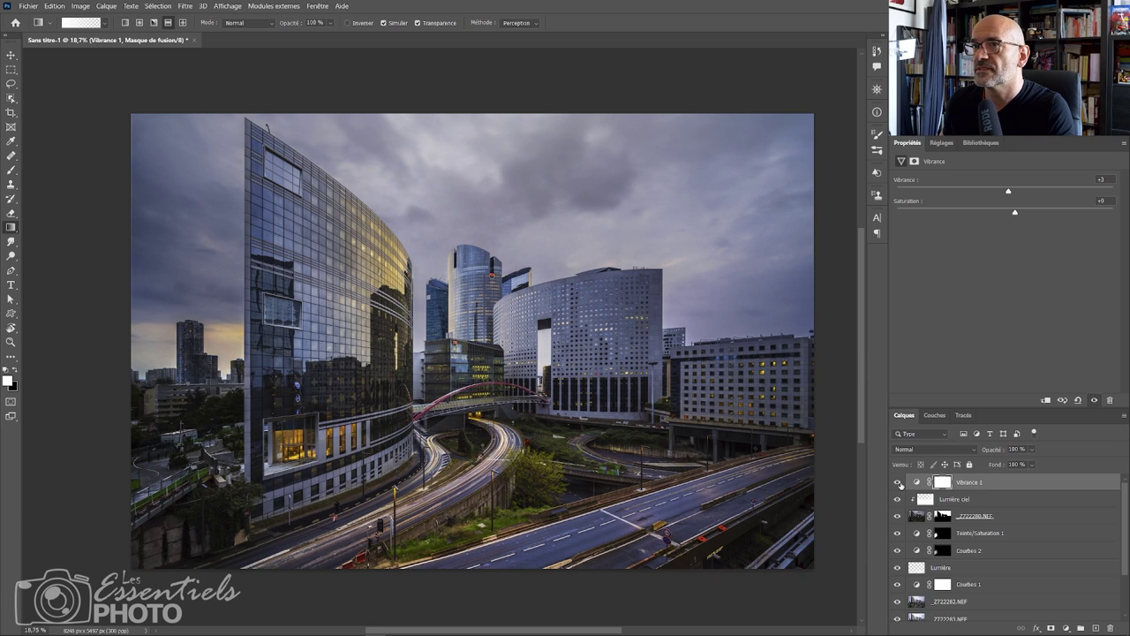
left_click(898, 482)
left_click(898, 482)
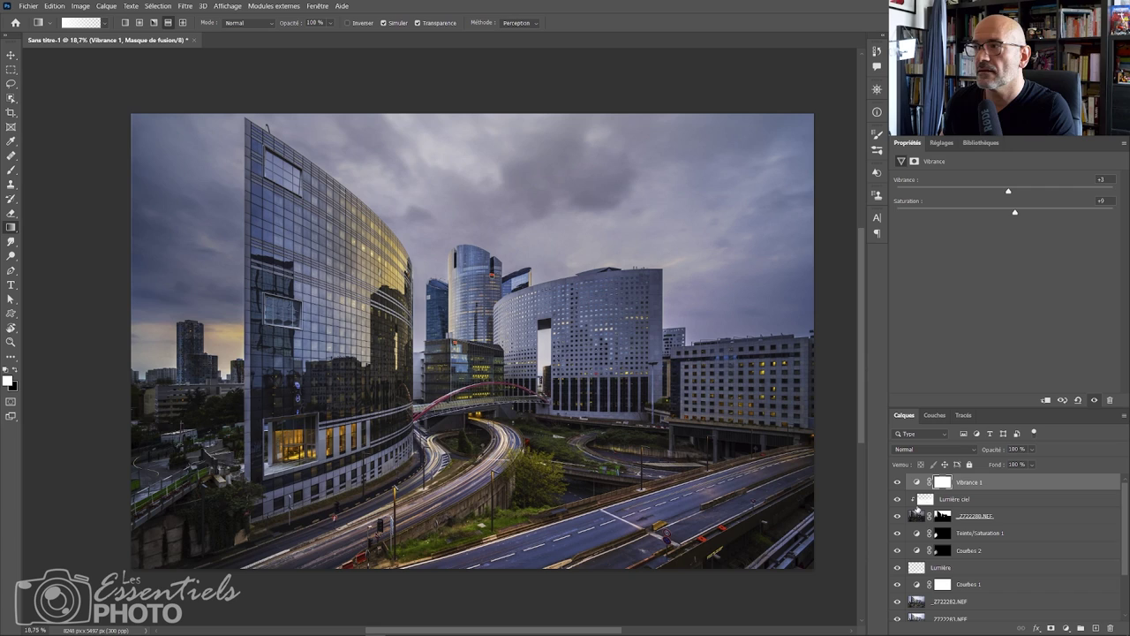
left_click(948, 503)
left_click(898, 499)
left_click(898, 499)
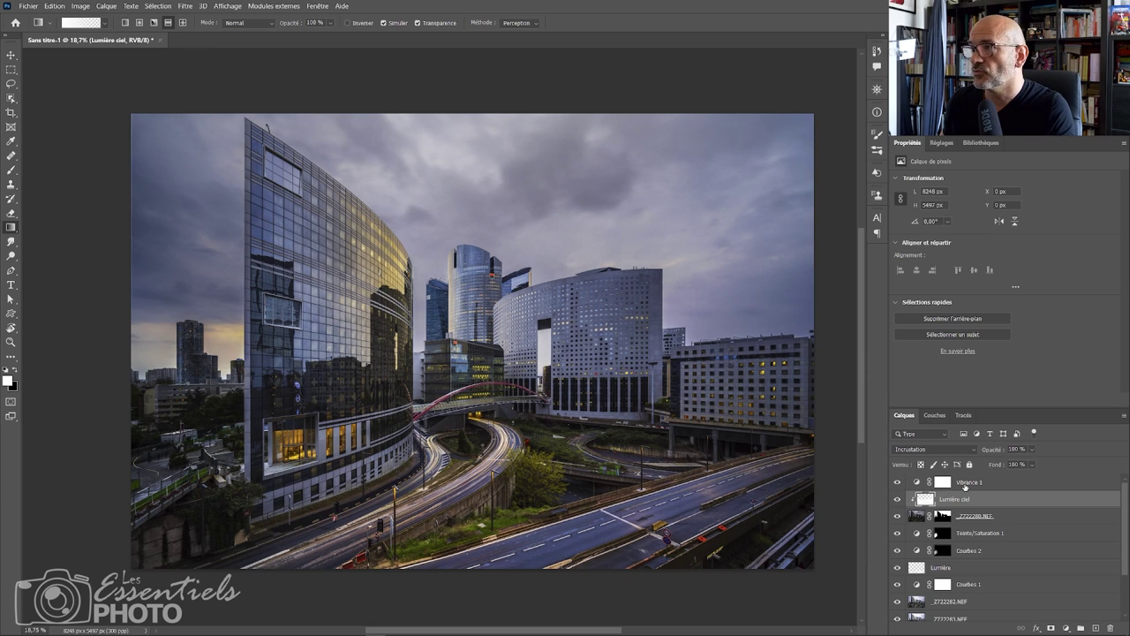
Clip the Vibrance 1 adjustment to the masked dark sky layer and compare the sky with it hidden and shown.
left_click(915, 483)
left_click(915, 491, "alt")
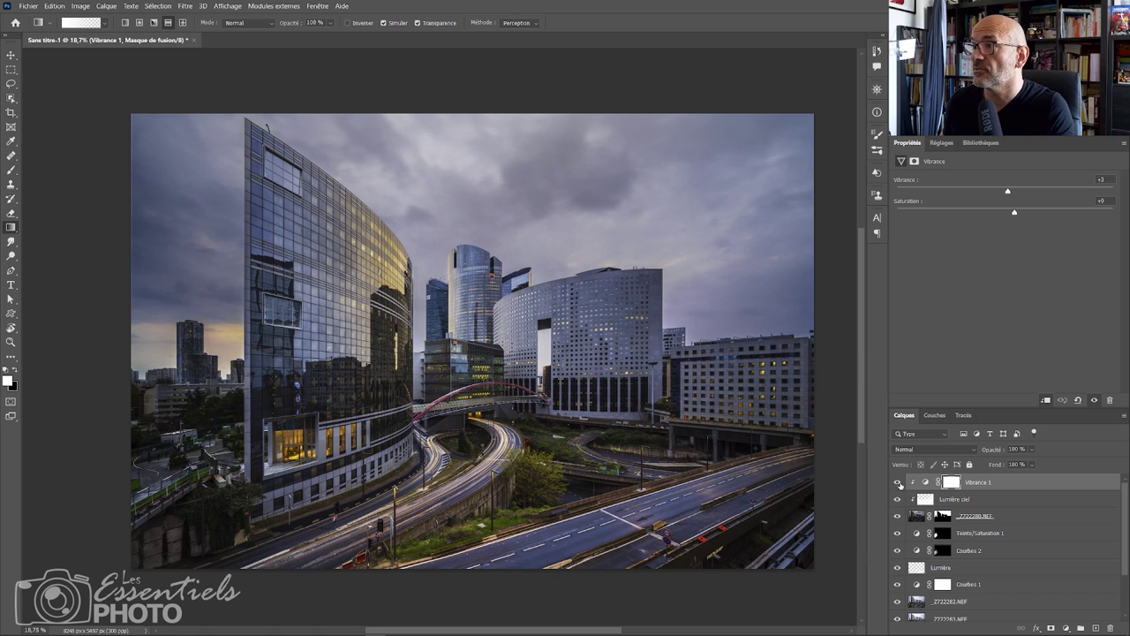
left_click(898, 482)
left_click(898, 482)
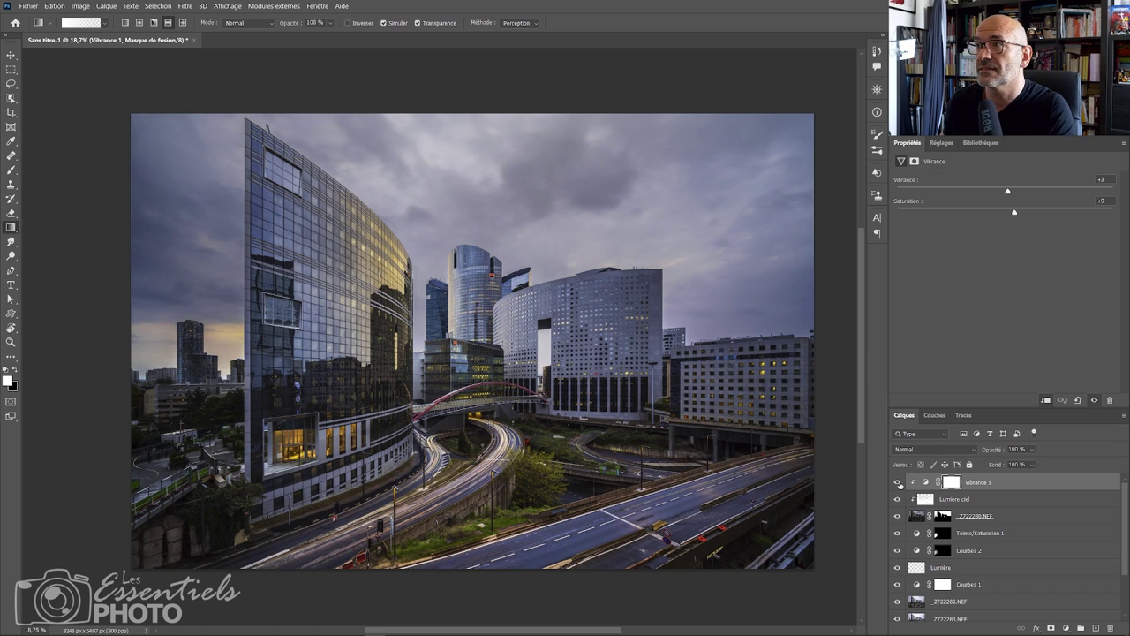